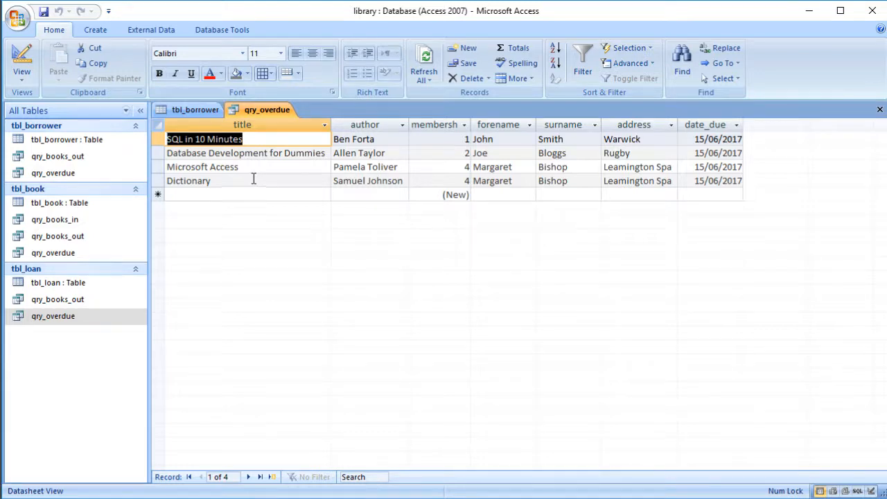
Create a blank report in Design view and add the report header and footer sections.
left_click(95, 31)
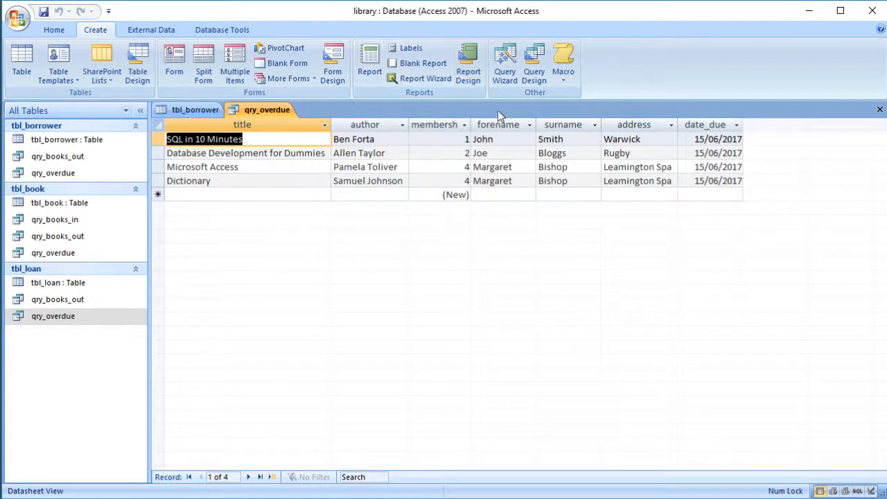
left_click(471, 76)
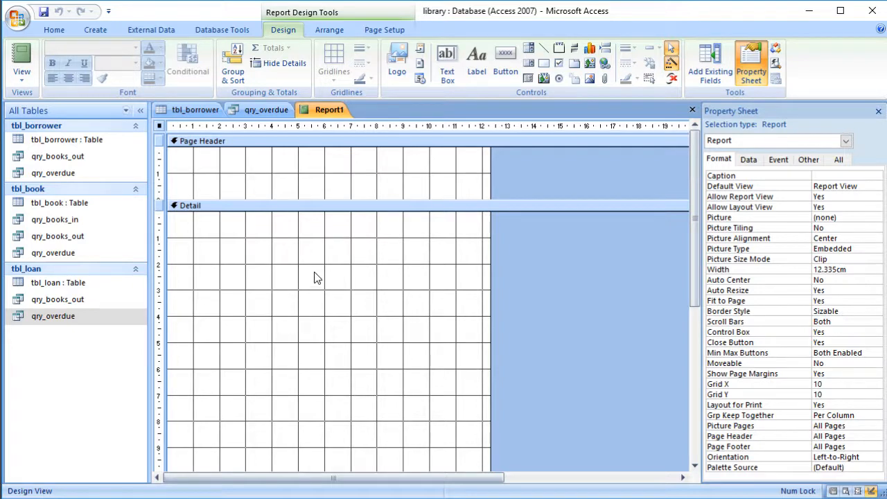
scroll(317, 278, "down", 5)
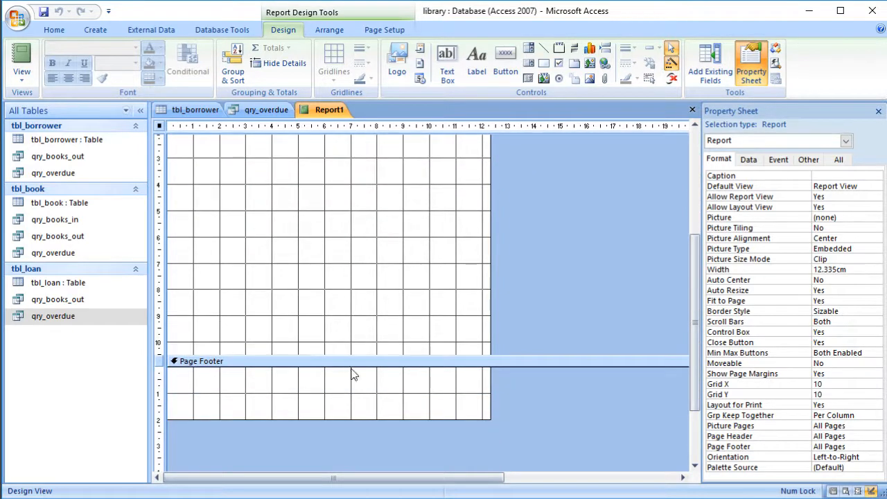
scroll(383, 333, "up", 5)
right_click(290, 273)
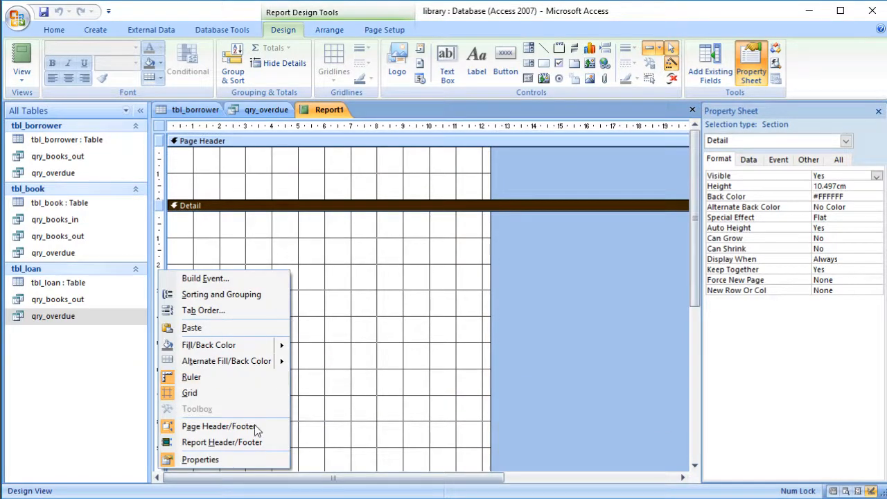
left_click(262, 443)
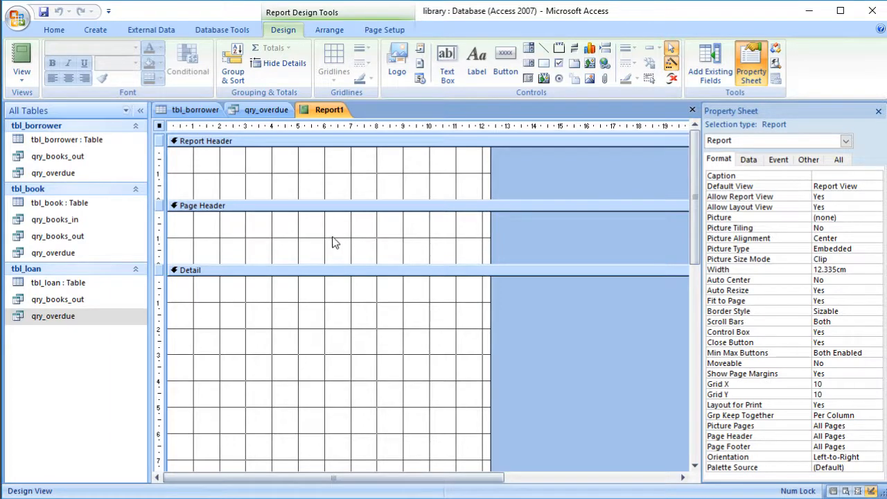
Collapse the report footer to zero height and widen the report to about 15 cm.
scroll(379, 252, "down", 5)
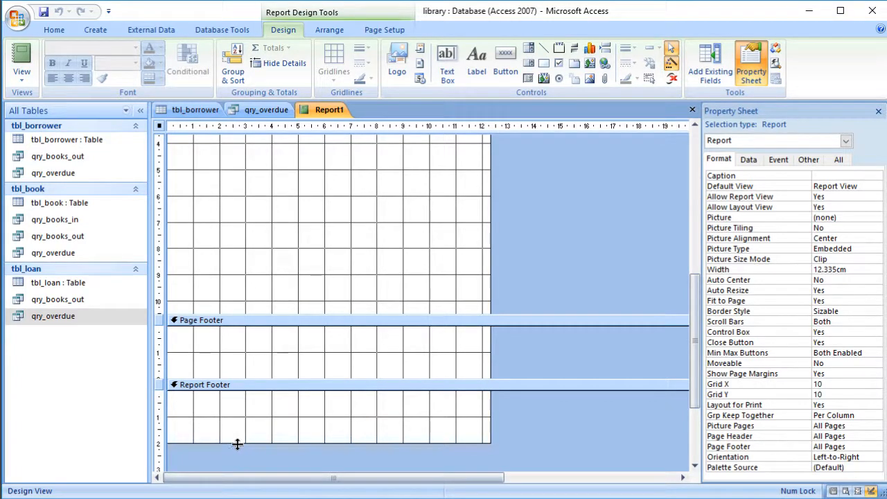
left_click_drag(238, 444, 234, 386)
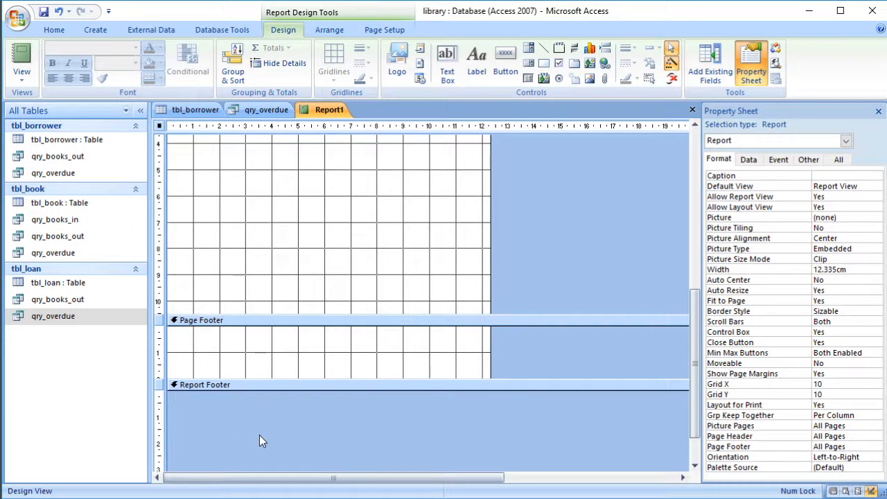
scroll(262, 437, "up", 8)
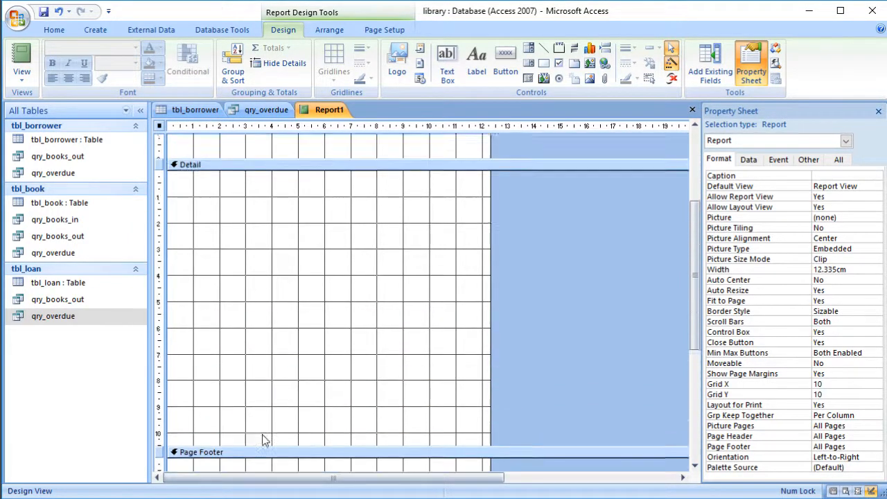
left_click_drag(490, 350, 560, 359)
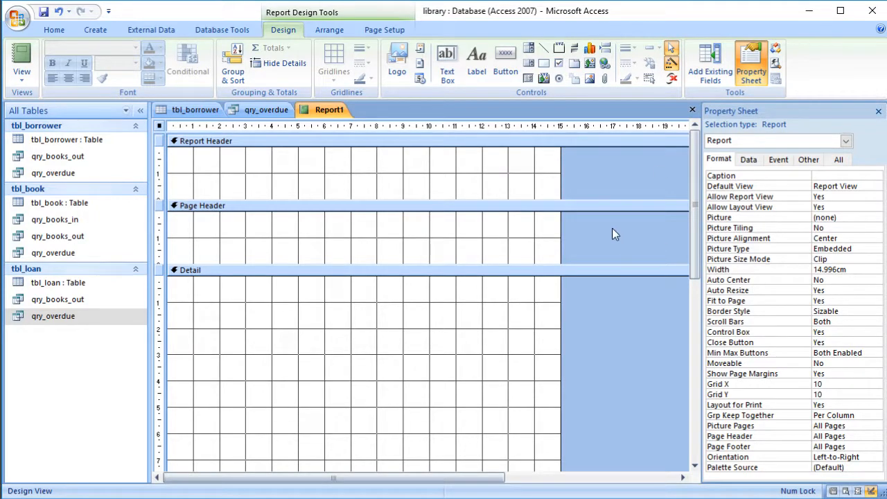
Examine the properties of the report header, page header and Detail sections, including the Detail section's Other, Event and Data properties.
left_click(227, 168)
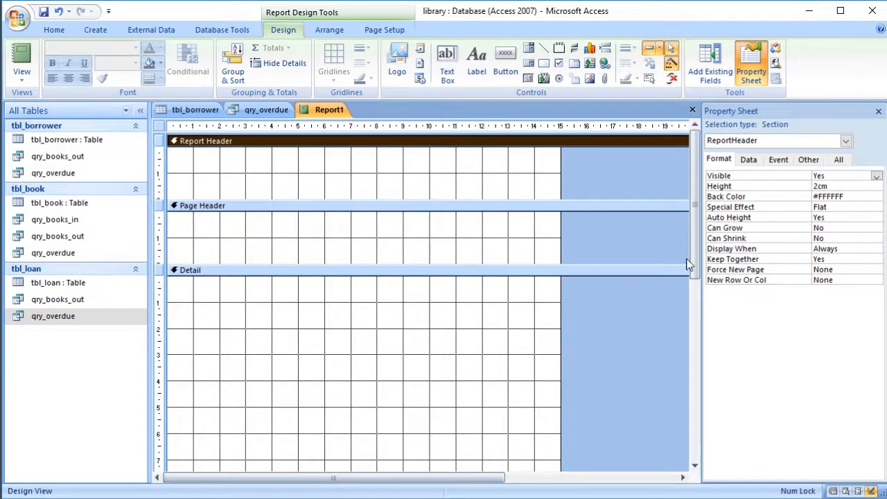
left_click(255, 239)
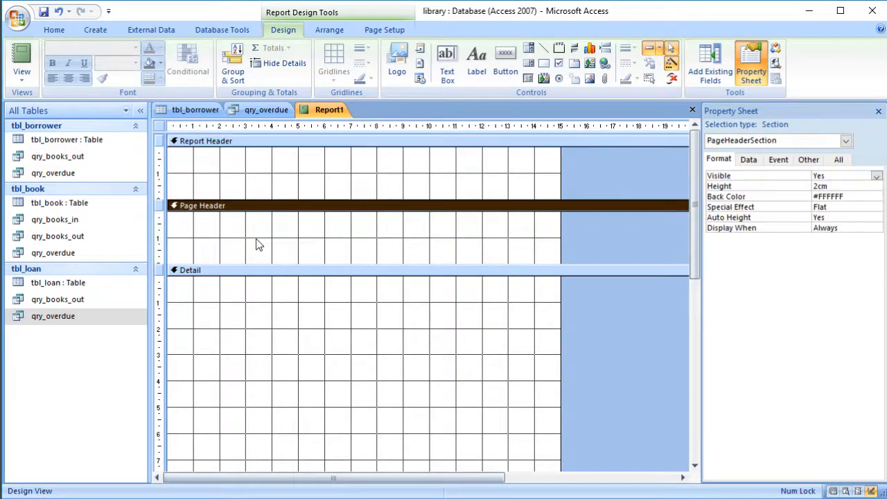
key("ctrl+r")
left_click(221, 326)
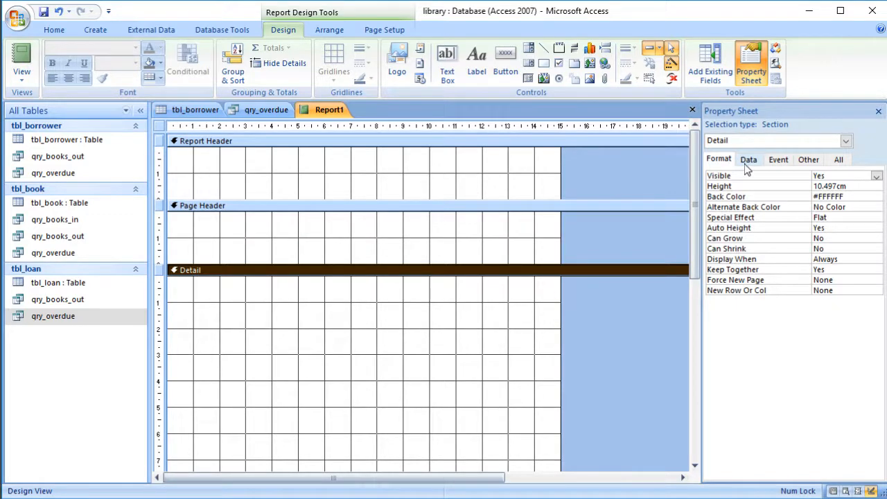
left_click(806, 159)
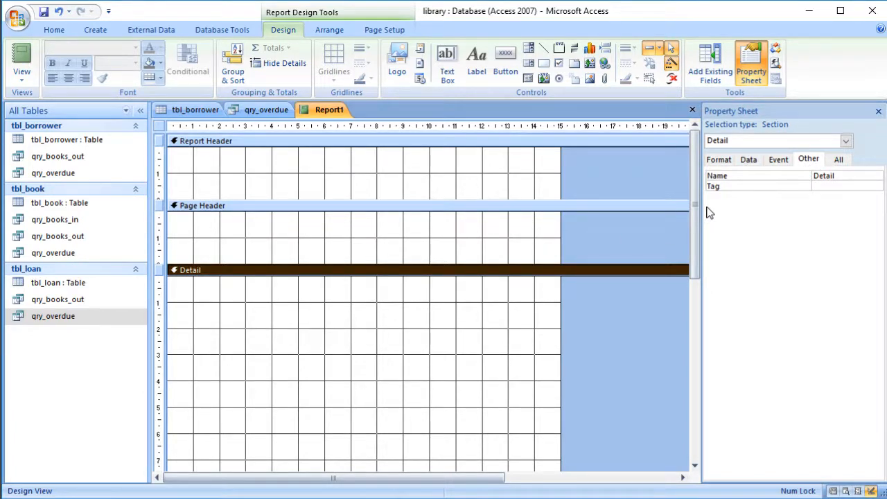
left_click(774, 161)
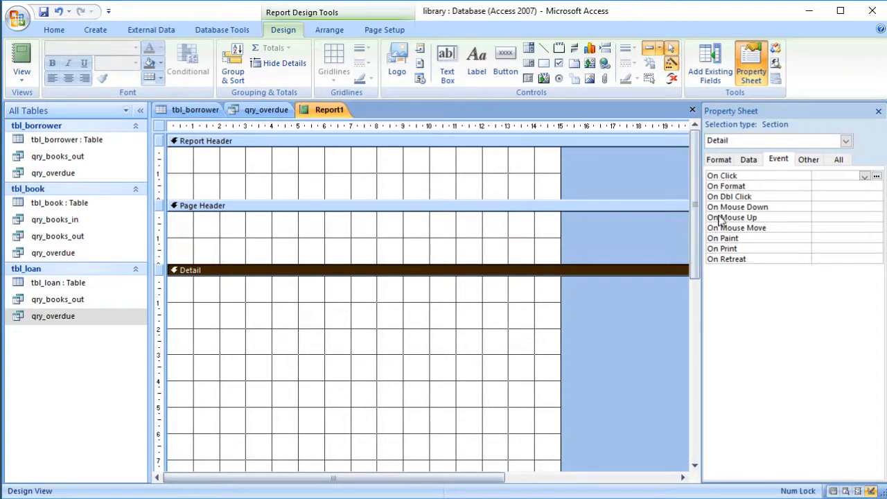
left_click(751, 161)
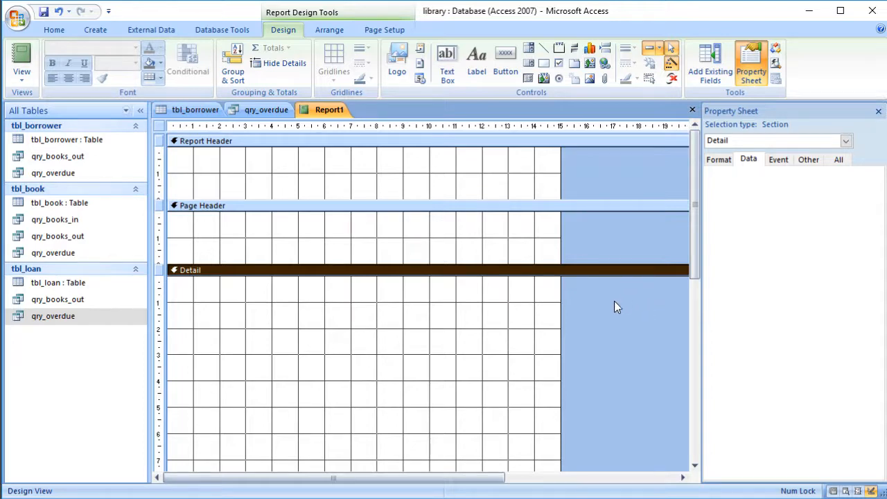
Set the record source of the whole report to qry_overdue.
left_click(596, 326)
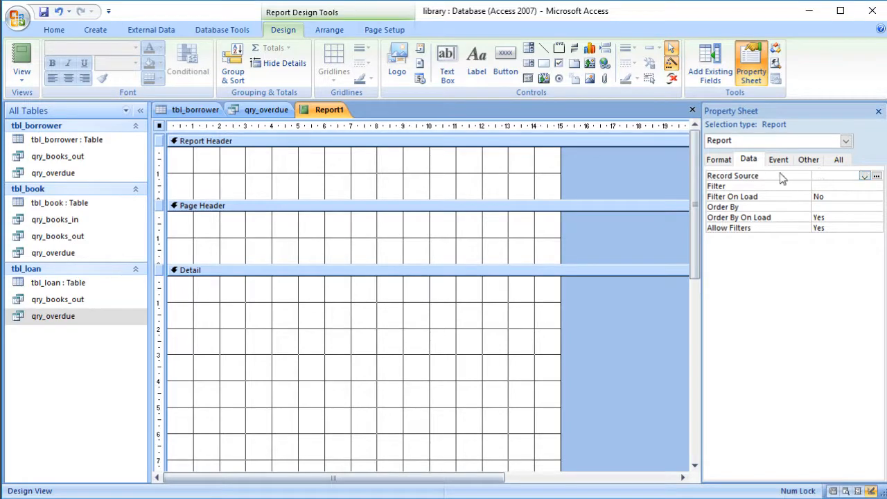
left_click(871, 177)
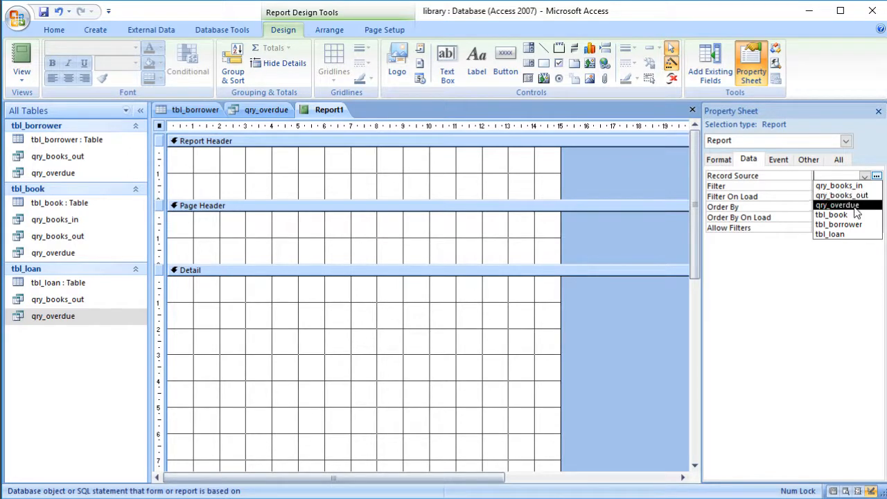
left_click(862, 211)
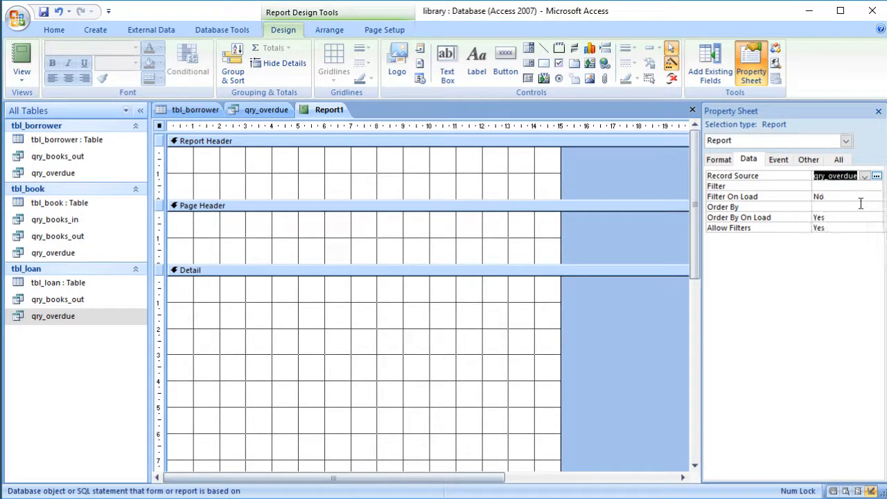
left_click(844, 186)
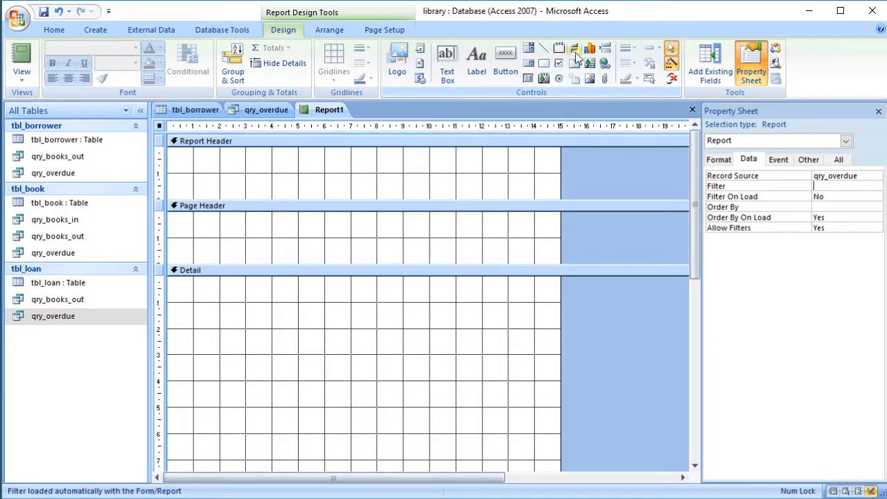
Add a label reading "Overdue Books" in the report header.
left_click(480, 72)
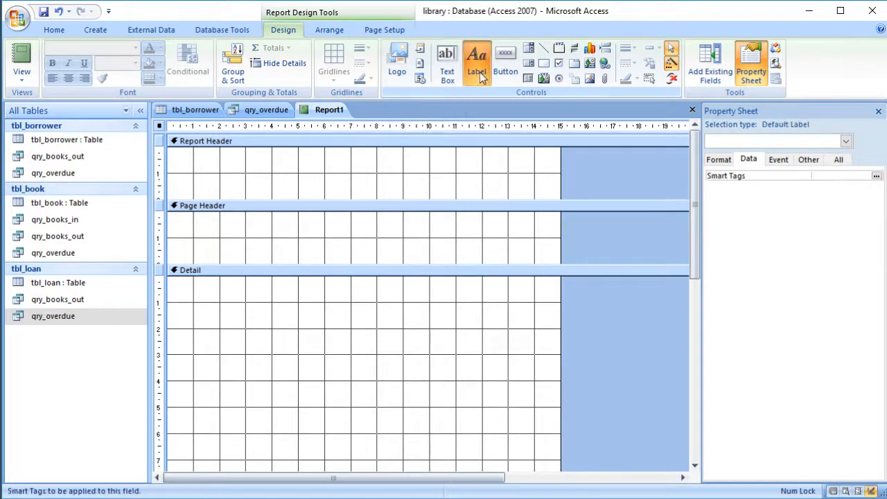
left_click(173, 156)
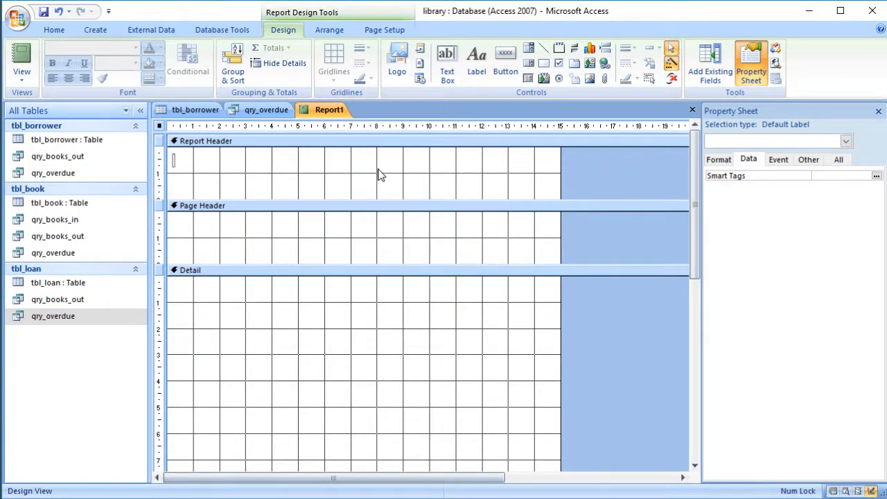
type("Overdue")
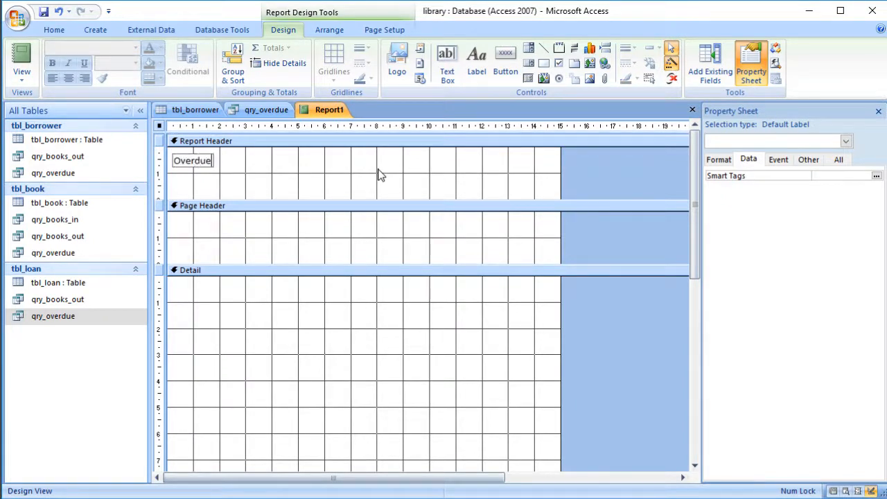
type(" Books")
left_click(377, 175)
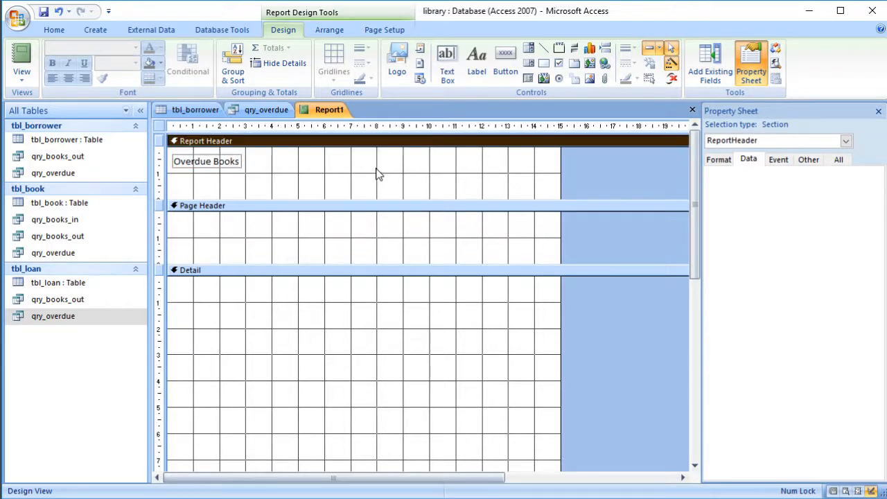
Format the "Overdue Books" label in bold Arial with a blue theme font color.
left_click(210, 164)
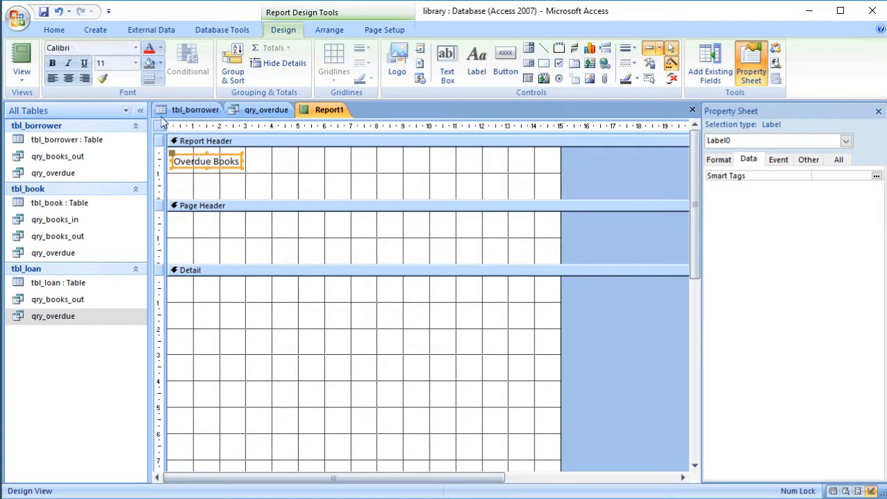
left_click(136, 47)
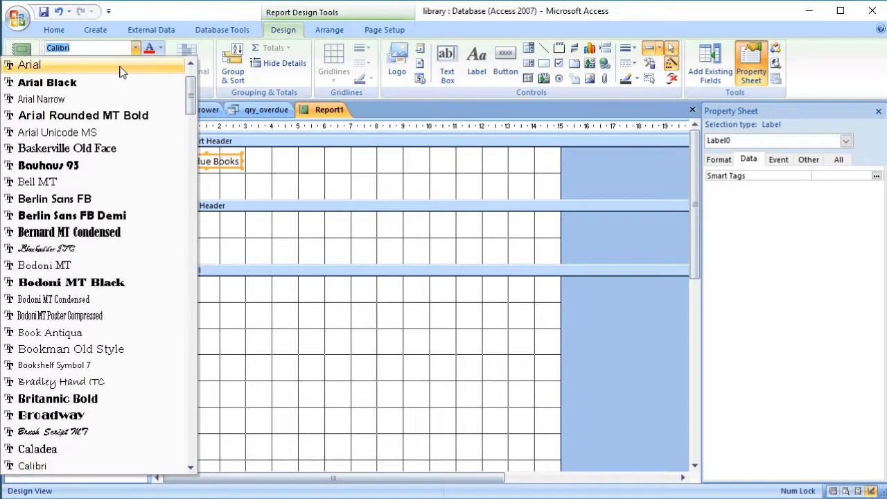
left_click(120, 67)
left_click(52, 63)
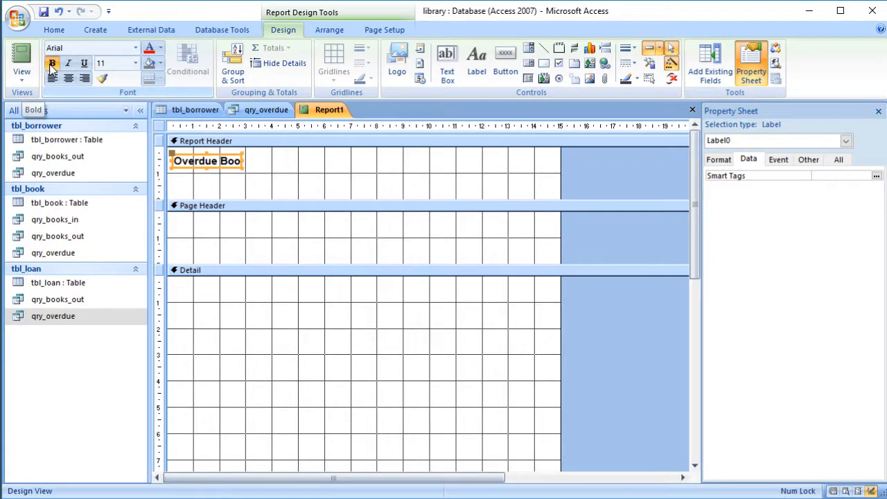
left_click(160, 47)
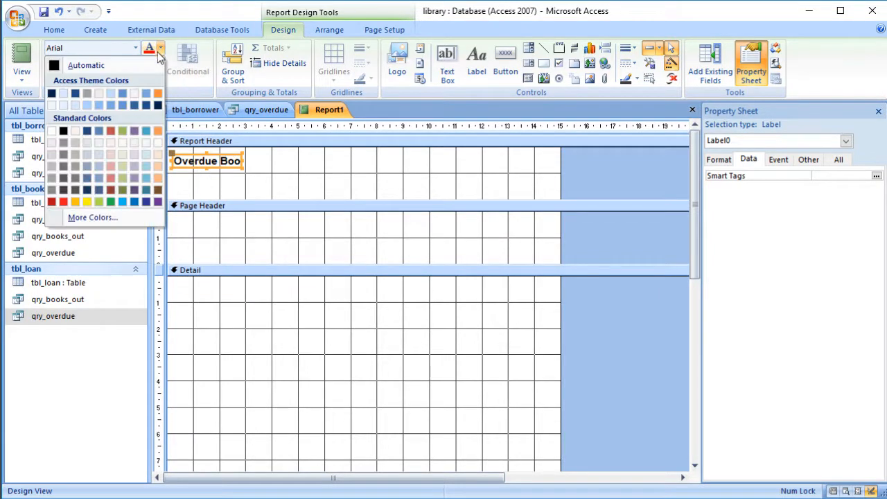
left_click(148, 95)
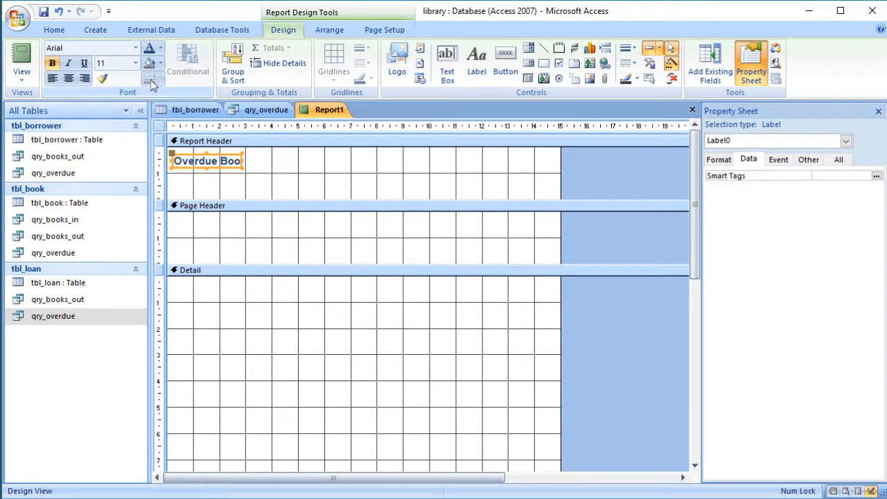
Set the title label's font size to 24 and enlarge the label to fit its full text.
left_click(136, 63)
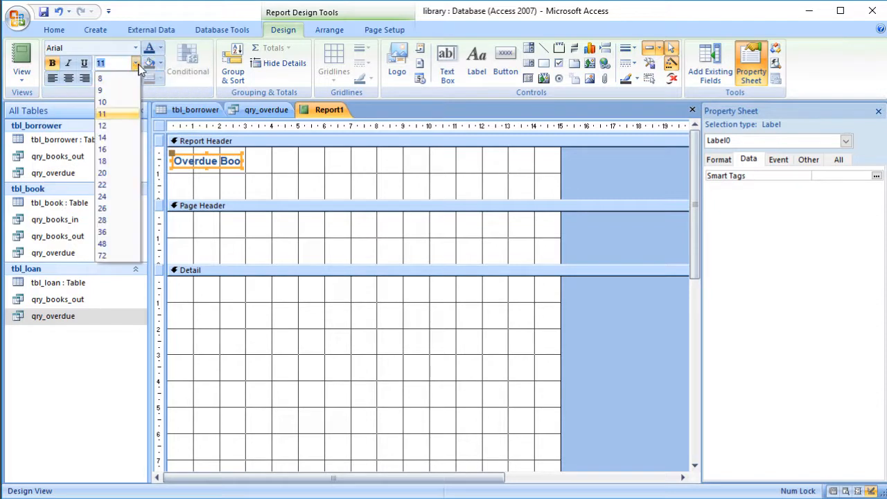
left_click(111, 196)
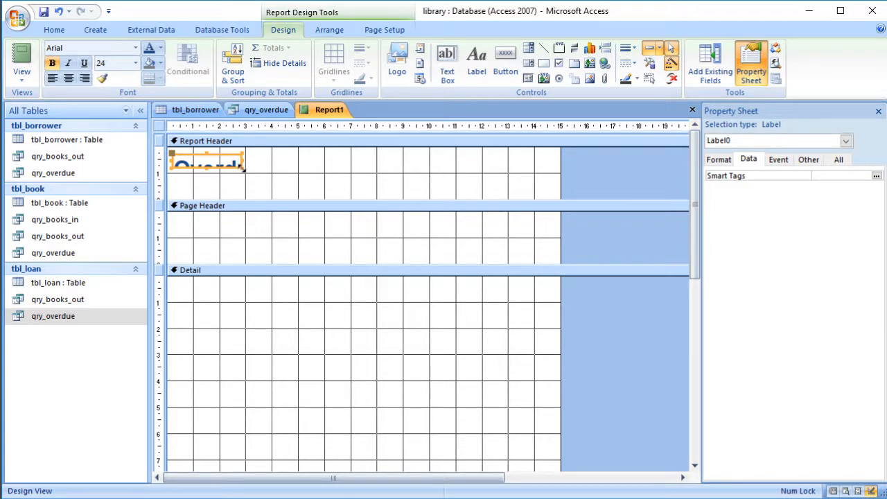
left_click_drag(243, 169, 339, 184)
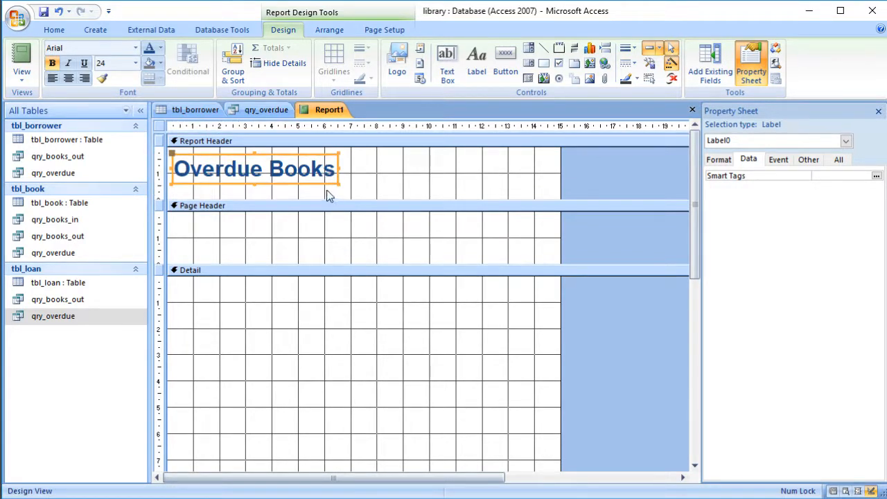
left_click(310, 156)
left_click(379, 175)
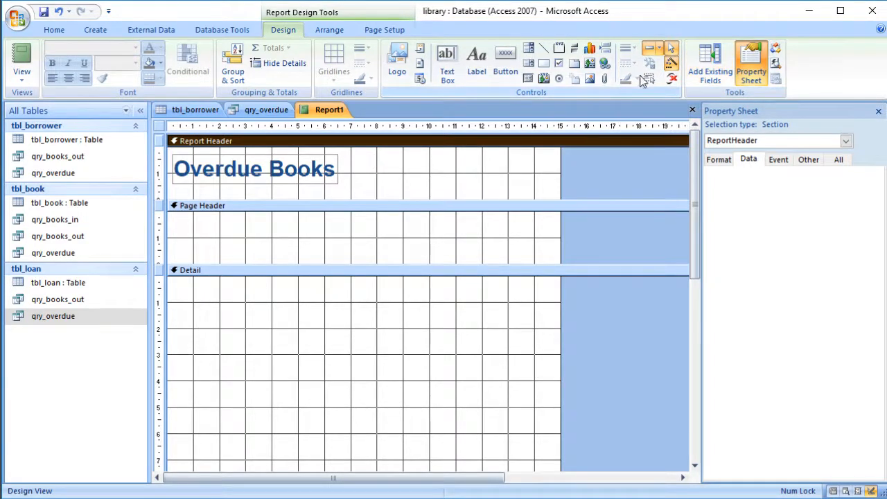
left_click(449, 63)
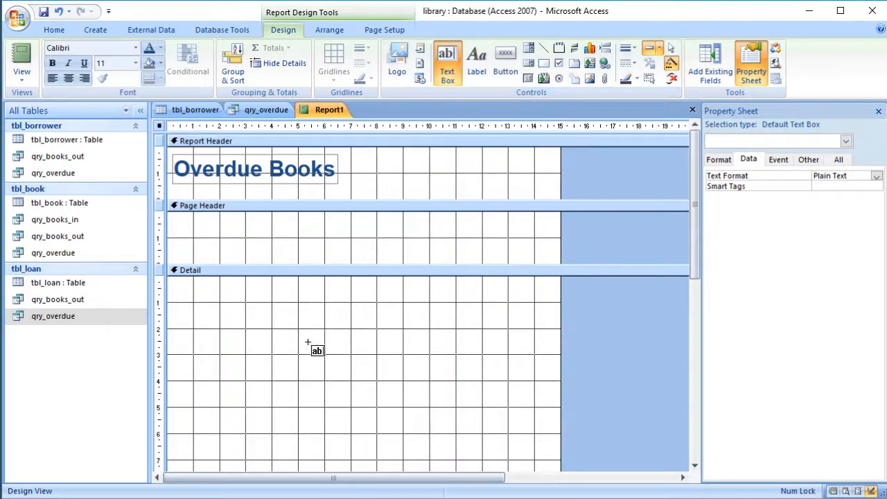
mouse_move(242, 312)
left_mouse_down()
mouse_move(358, 332)
mouse_move(353, 328)
left_mouse_up()
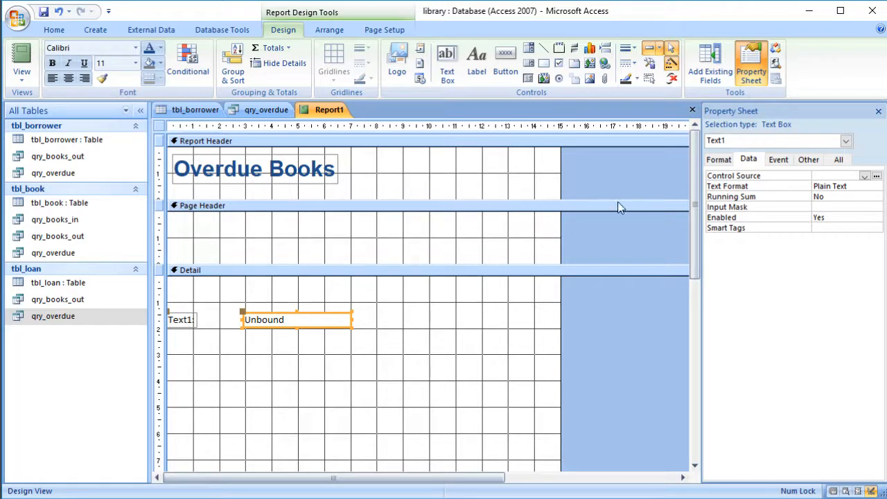
left_click(865, 177)
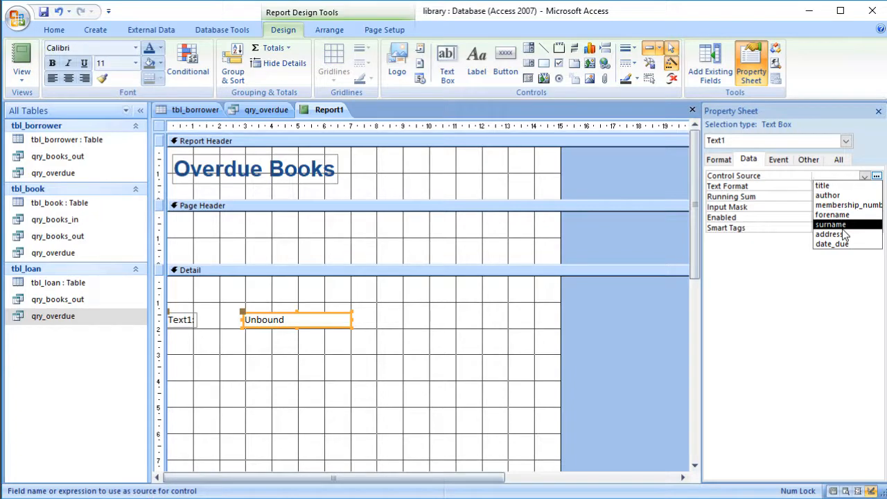
left_click(601, 326)
left_click(347, 322)
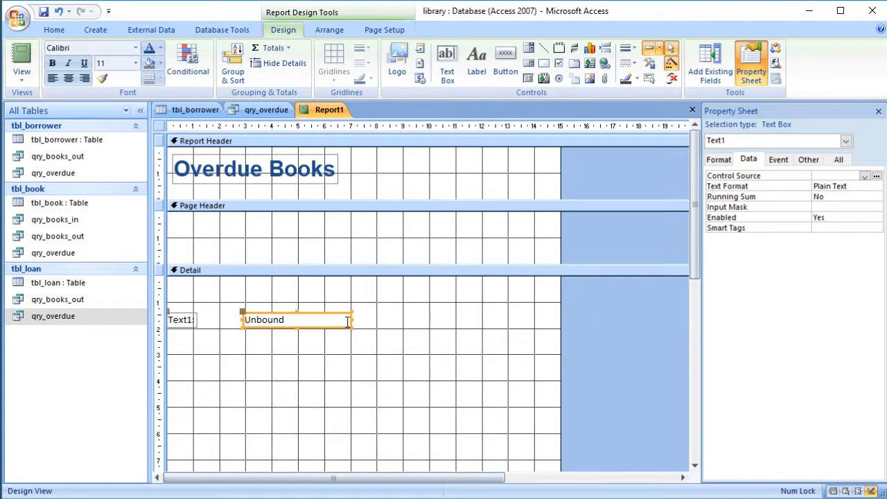
key("Delete")
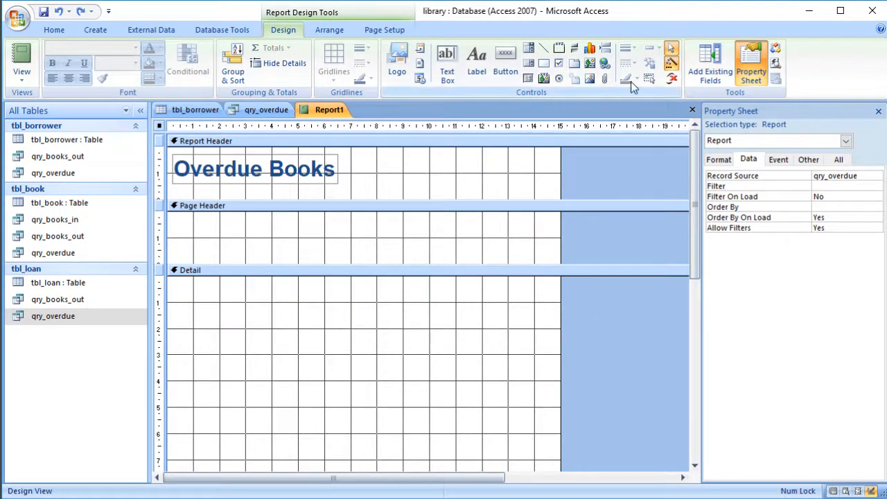
Add the existing forename and surname fields to the Detail section, with surname below forename.
left_click(717, 73)
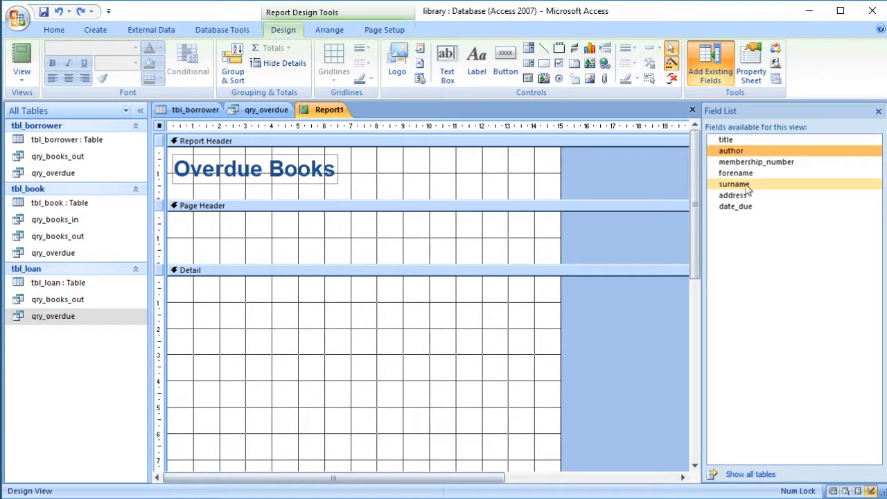
left_click_drag(744, 173, 236, 310)
left_click_drag(745, 184, 258, 352)
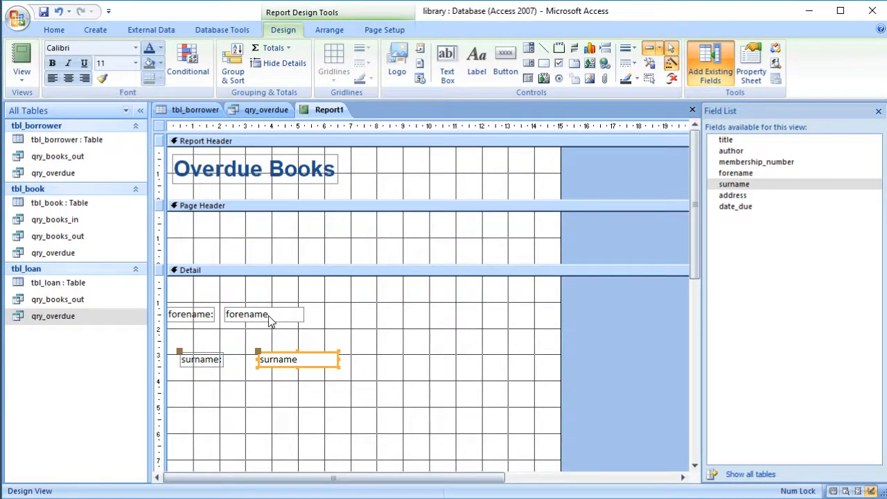
Preview the report's forename and surname output in Report View and Layout View, and return to Design View.
left_click(23, 61)
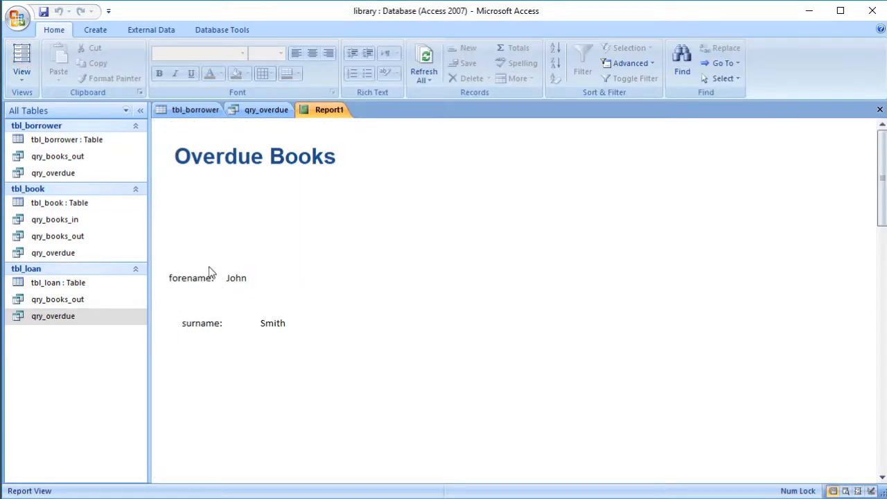
left_click(22, 61)
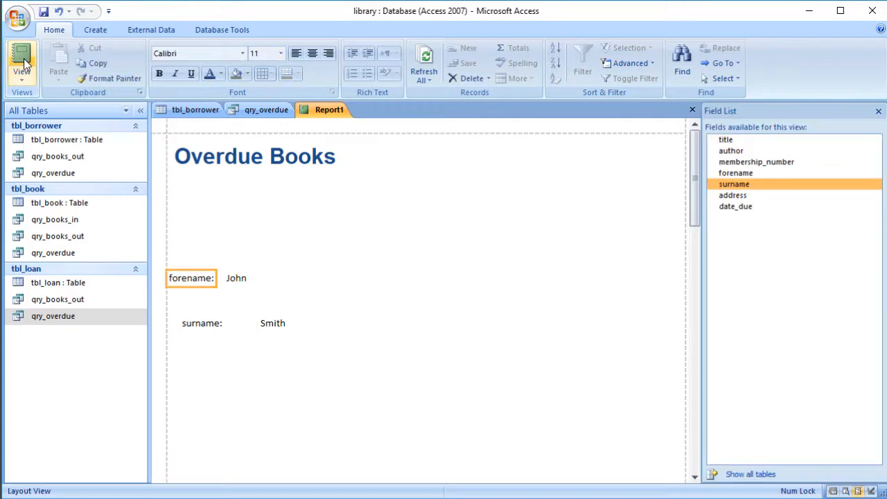
left_click(22, 81)
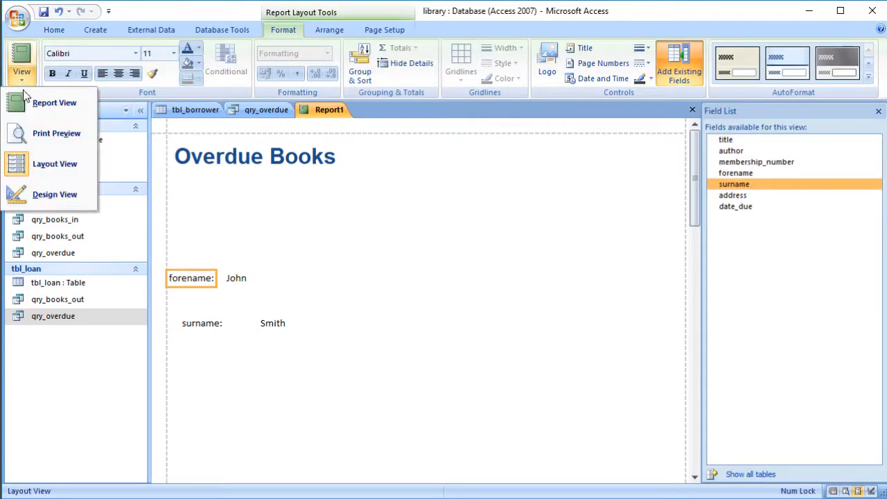
left_click(43, 198)
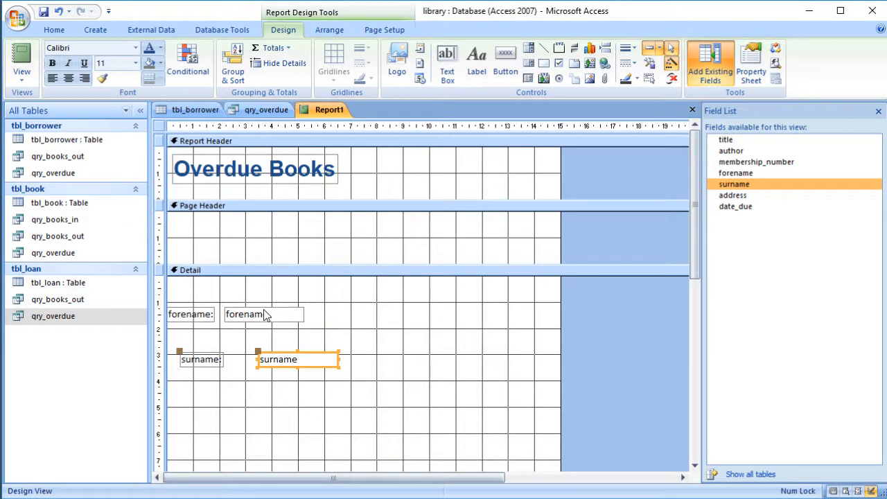
Capitalise the forename field's label so that it reads "Forename:".
left_click(173, 315)
double_click(173, 315)
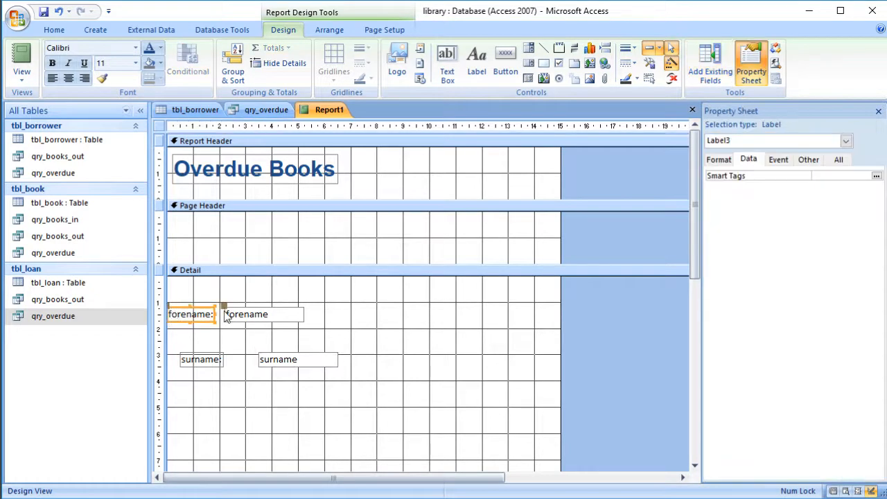
left_click(172, 315)
key("Delete")
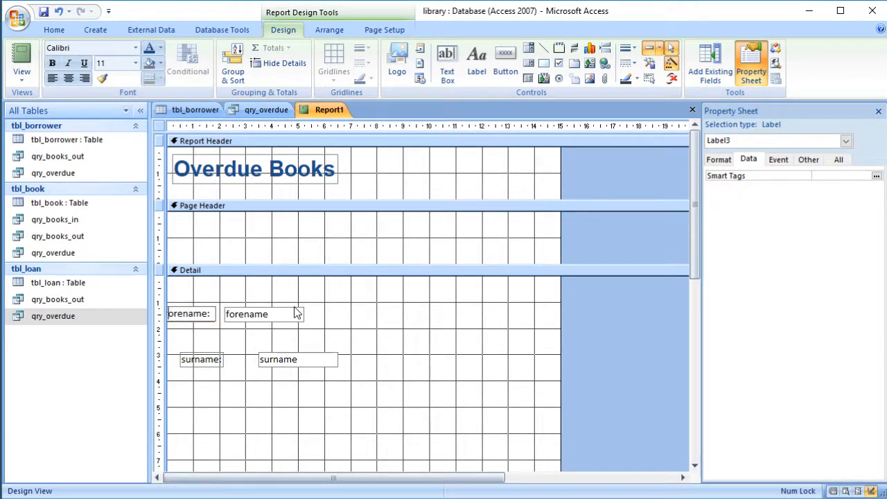
type("F")
Capitalise the surname field's label so that it reads "Surname:".
left_click(188, 359)
left_click(185, 358)
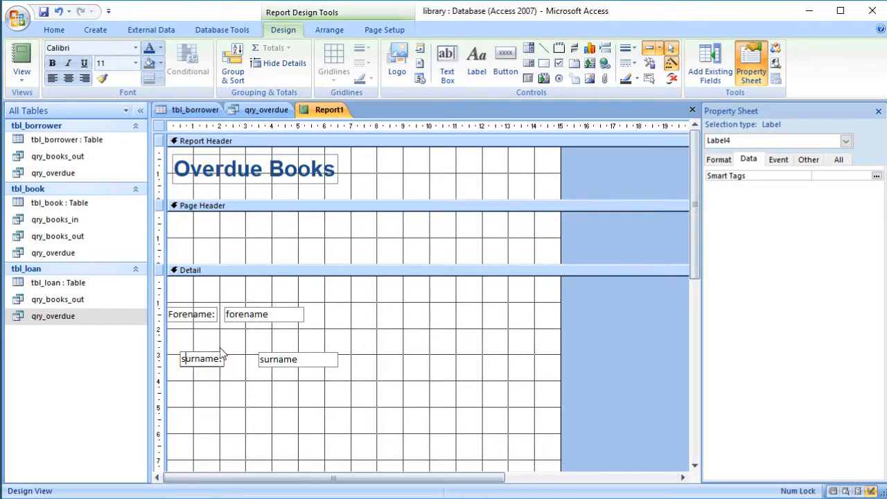
key("Delete")
type("S")
key("Return")
left_click(248, 403)
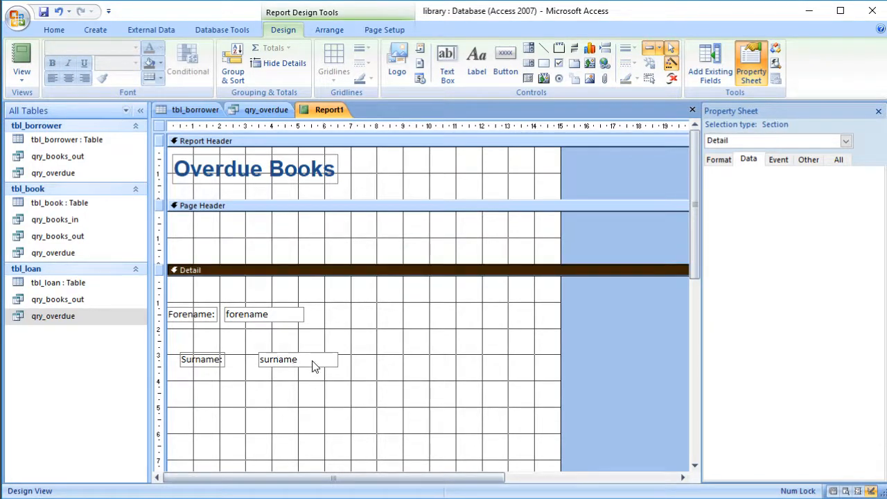
Move the surname text box to about 8 cm across and 5 cm down in Detail, and place its label directly above it.
left_click_drag(315, 366, 439, 411)
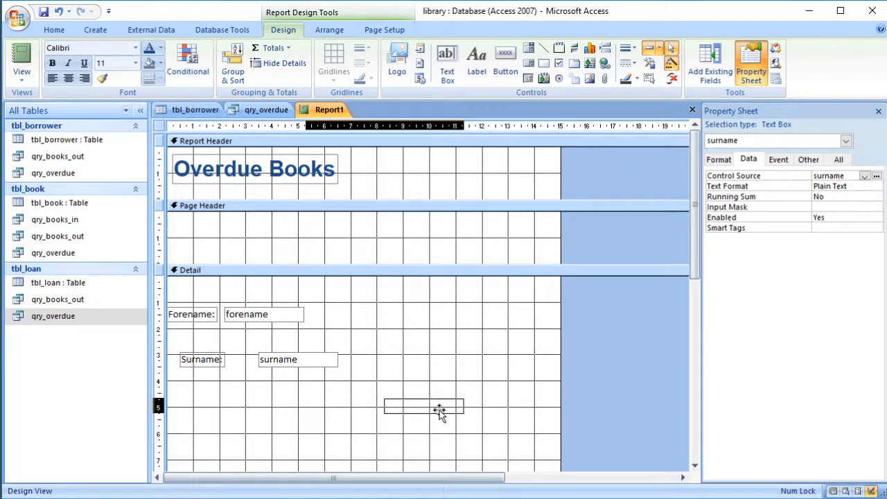
left_click_drag(440, 410, 440, 410)
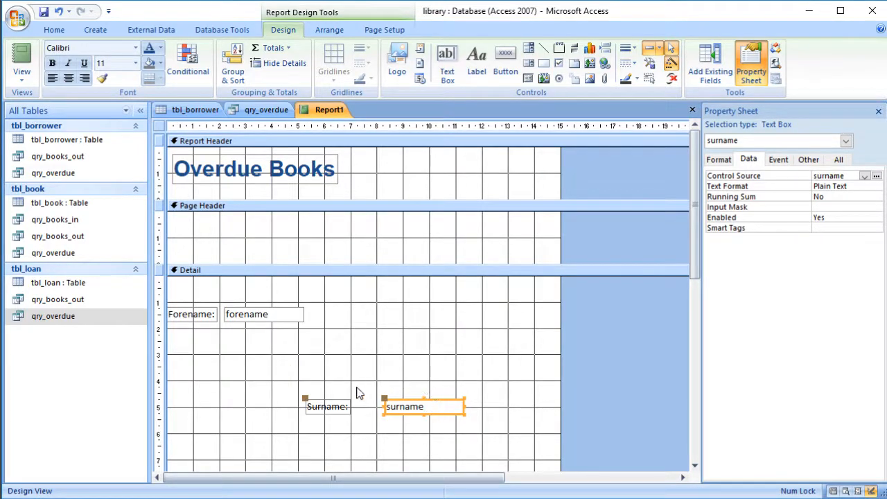
left_click_drag(305, 400, 383, 379)
left_click(423, 447)
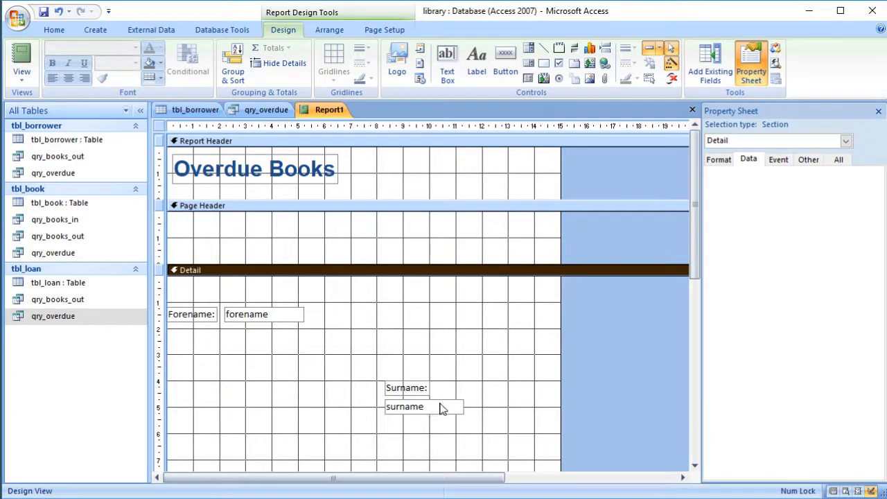
Move the forename text box to about 3 cm down in Detail, and place its label separately above it.
left_click(275, 318)
left_click_drag(274, 326, 288, 363)
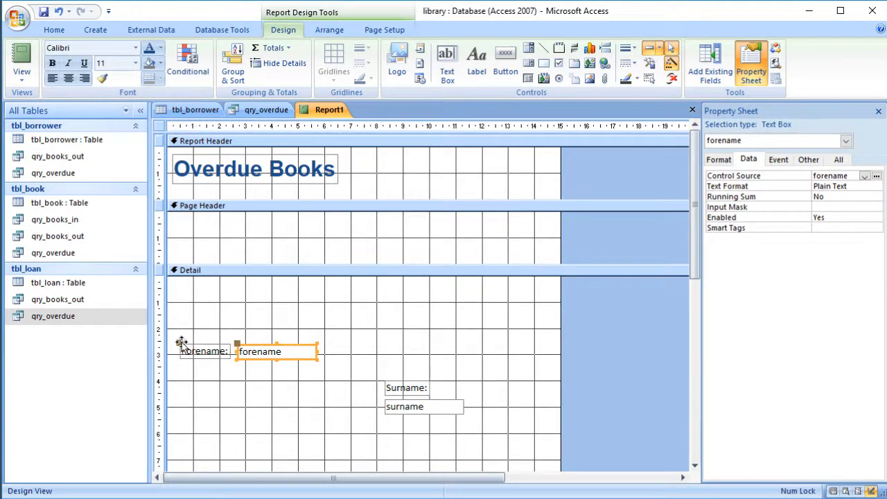
left_click_drag(180, 343, 194, 295)
Move the Forename label from the Detail section into the Page Header and make it bold italic.
right_click(205, 307)
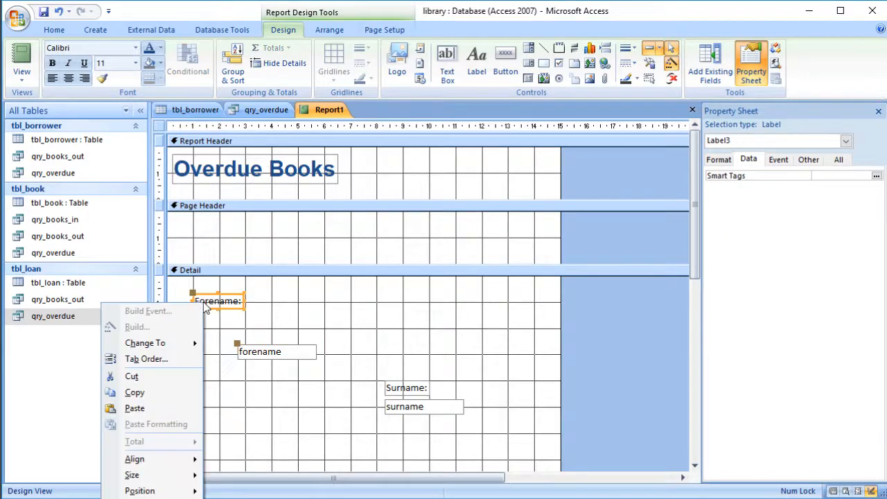
left_click(149, 376)
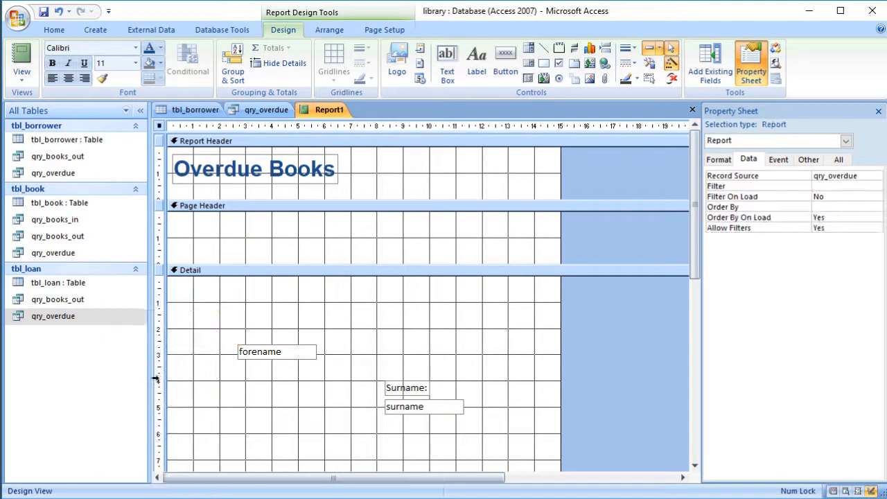
right_click(190, 225)
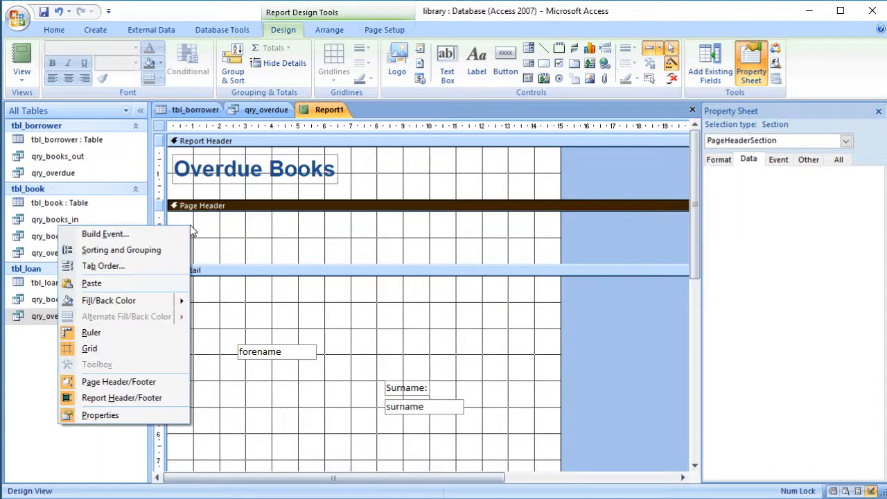
left_click(130, 284)
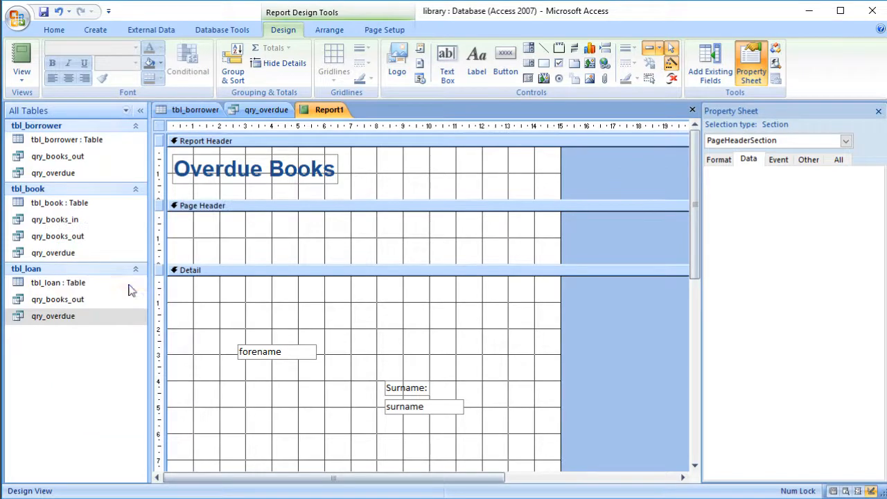
left_click(207, 227)
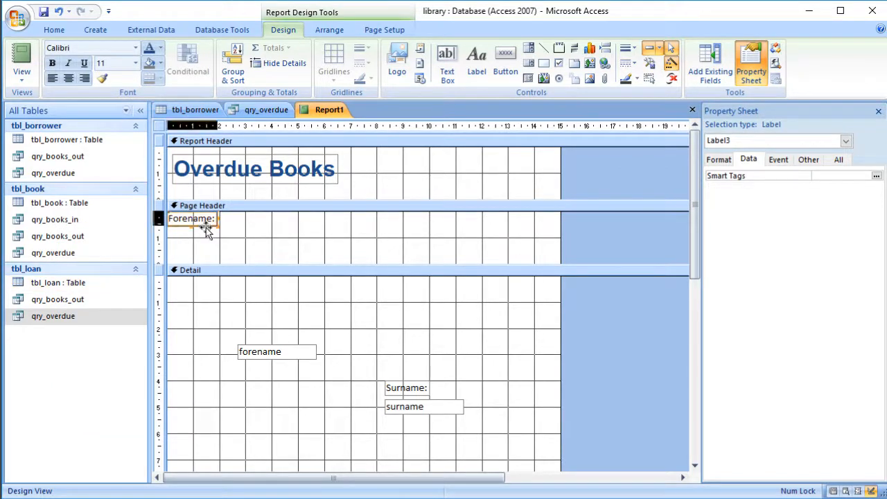
left_click_drag(209, 229, 210, 230)
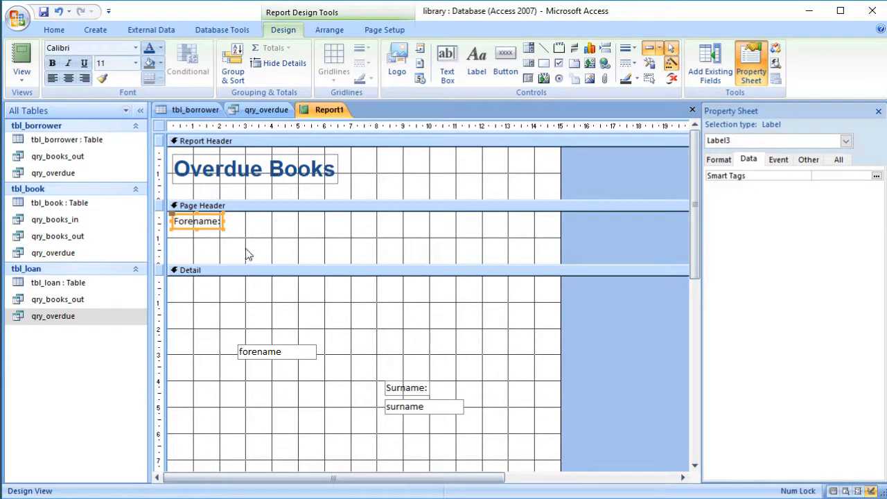
left_click(52, 63)
left_click(69, 63)
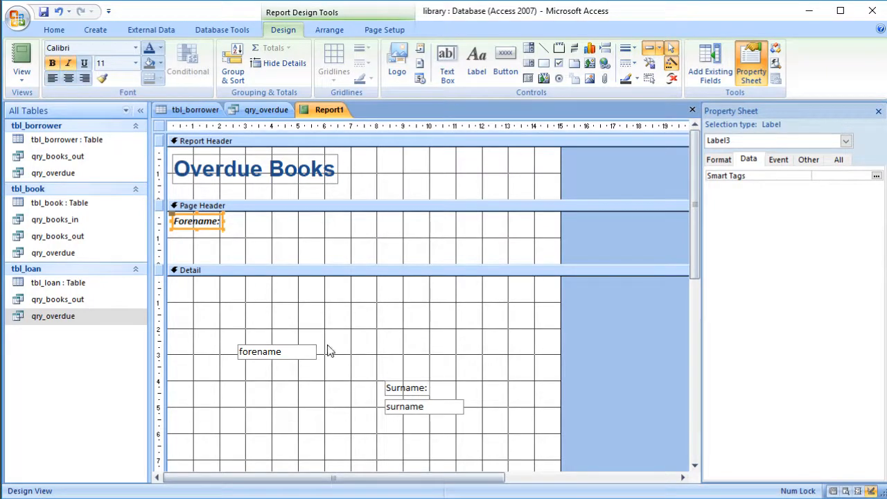
Move the Surname label from the Detail section into the Page Header, beside the Forename label.
left_click(402, 391)
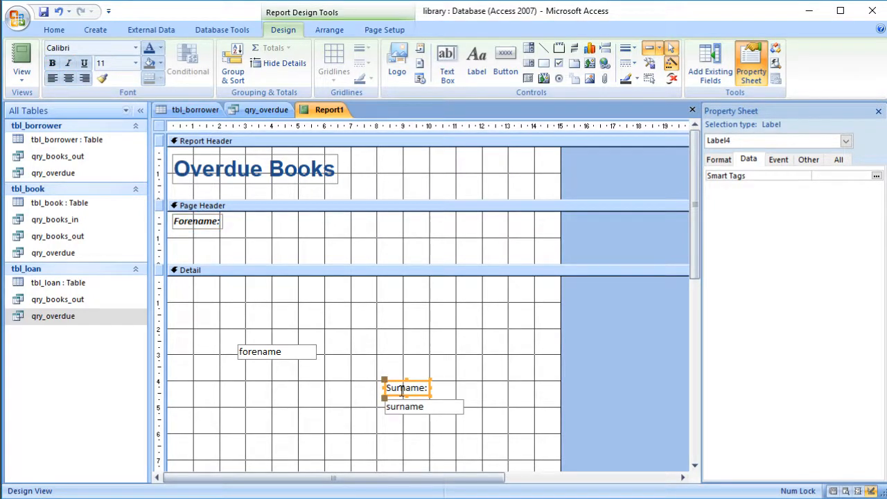
key("ctrl+x")
left_click(287, 228)
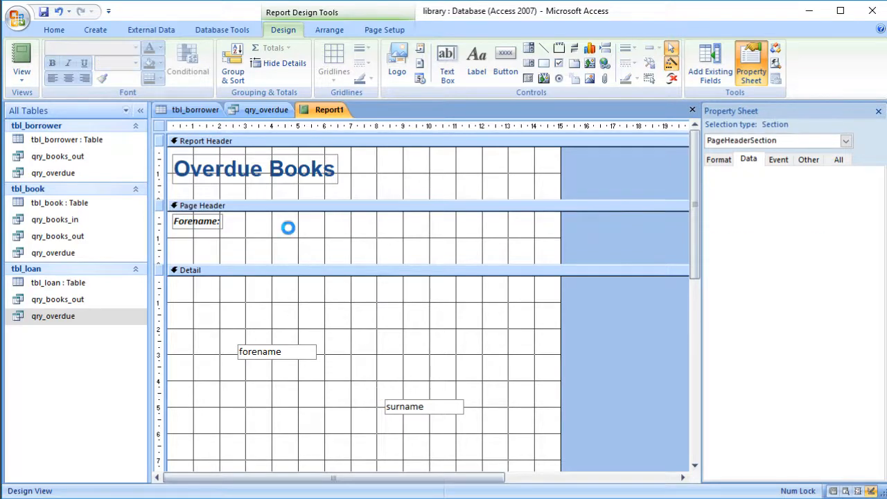
key("ctrl+v")
left_click_drag(182, 229, 283, 228)
left_click(247, 229)
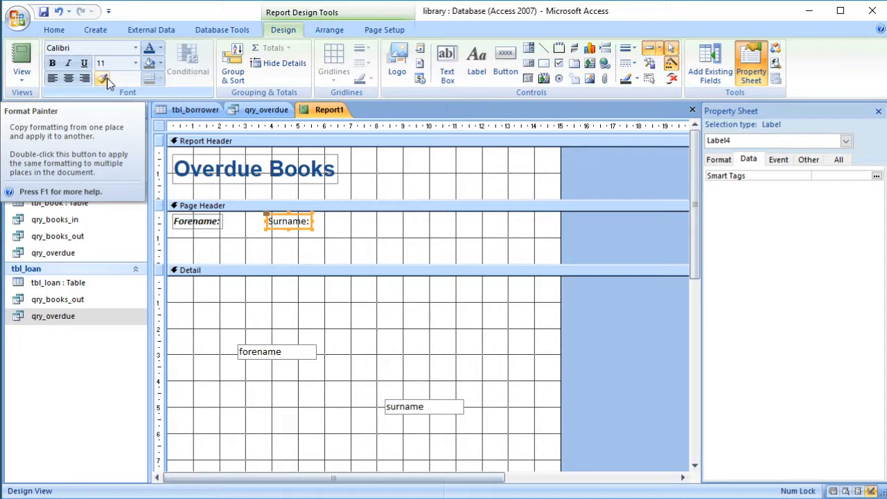
Copy the Forename label's formatting onto the Surname label with Format Painter.
left_click(198, 226)
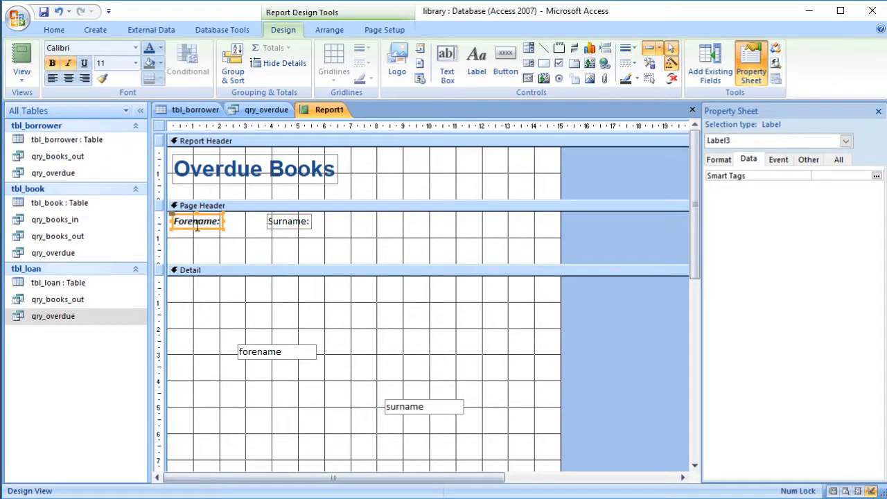
left_click(101, 77)
left_click(305, 226)
Place the forename and surname text boxes side by side along the top of Detail, and shift the Surname label above its text box.
left_click_drag(298, 351, 230, 279)
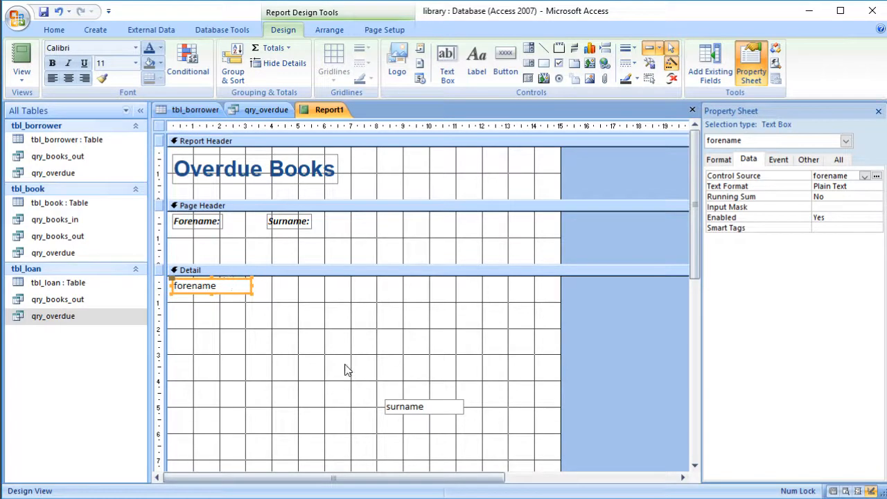
left_click_drag(416, 416, 290, 290)
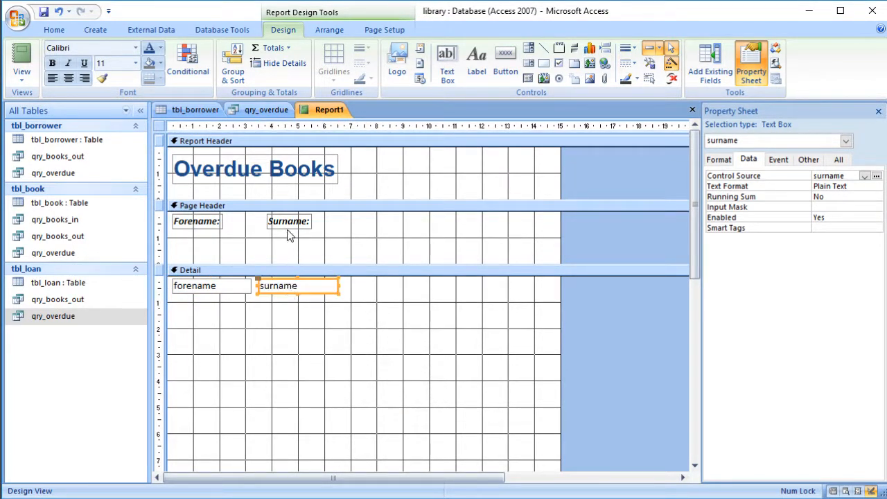
left_click_drag(287, 229, 282, 229)
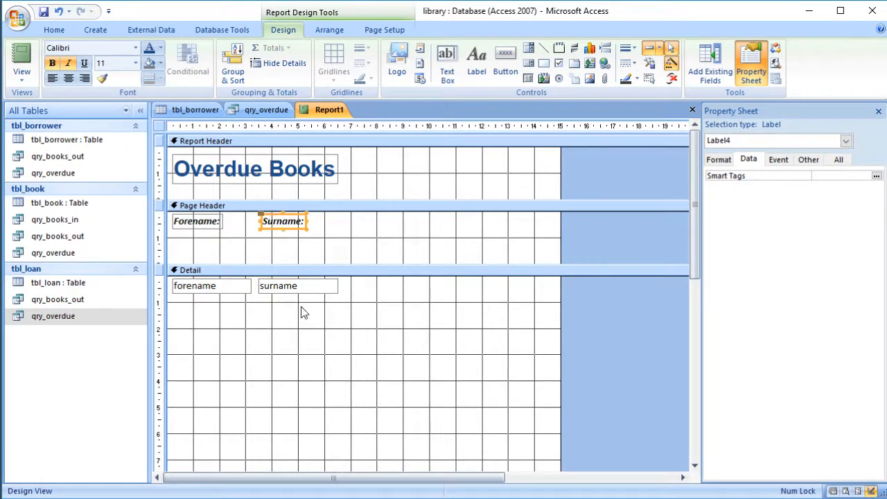
Align the left edges of the Surname label in the Page Header and the surname text box in Detail.
left_click(303, 288, "shift")
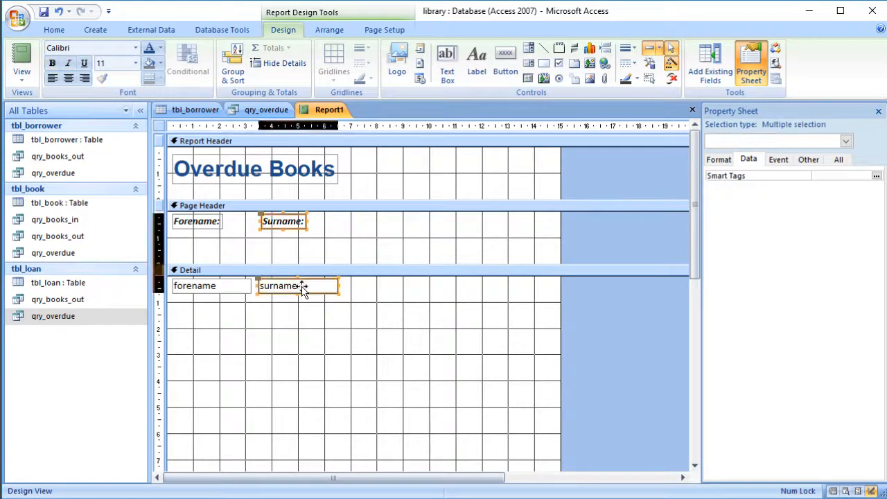
right_click(302, 289)
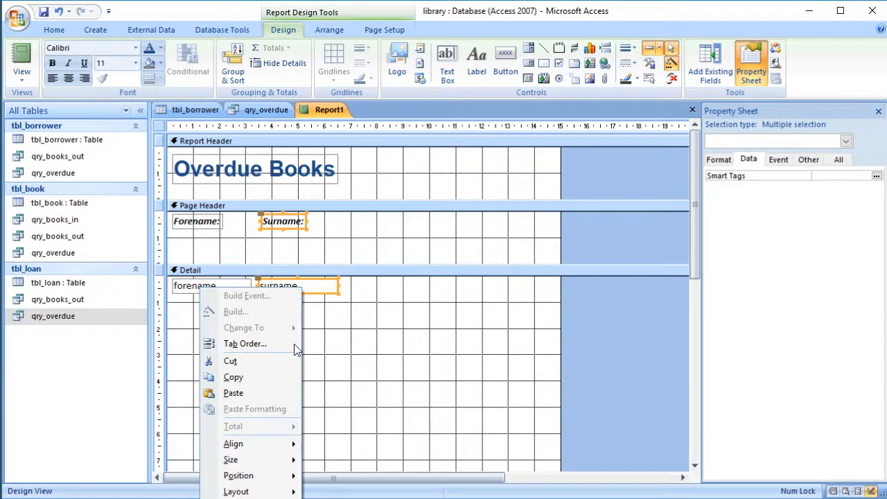
mouse_move(285, 449)
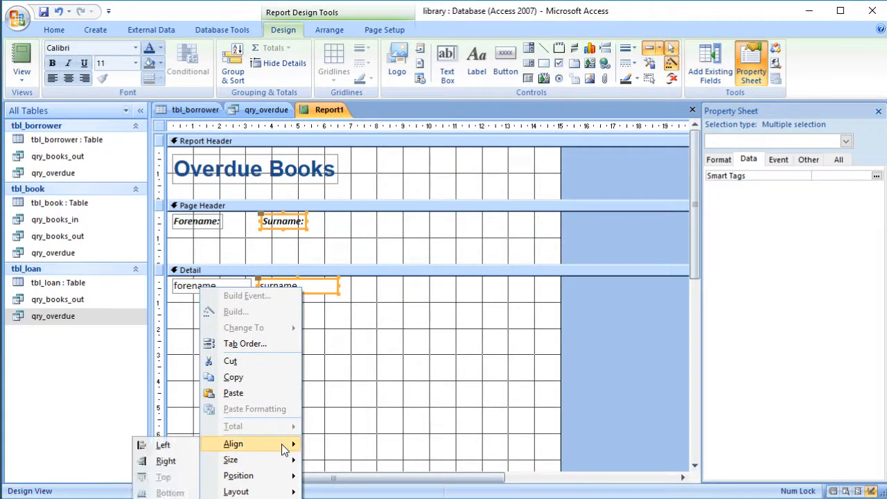
left_click(180, 445)
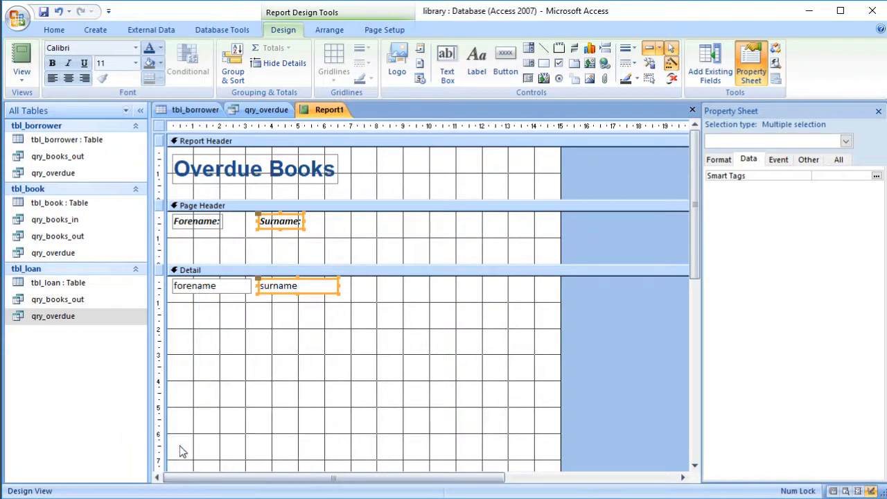
Align the Forename and Surname labels in the Page Header by their top edges.
left_click(205, 228)
left_click(274, 221, "shift")
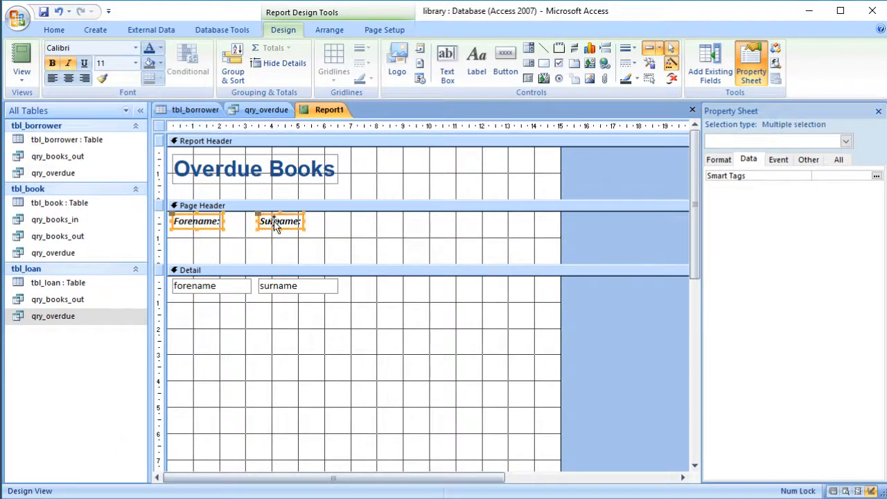
right_click(276, 223)
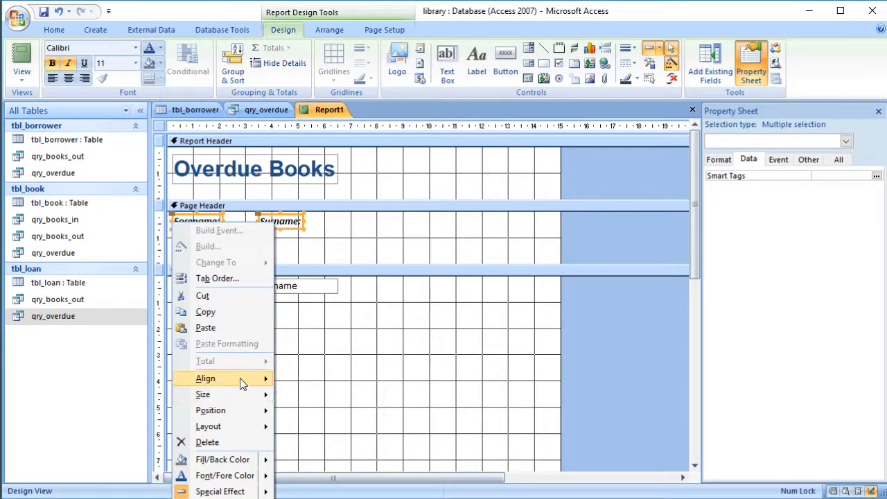
mouse_move(240, 378)
left_click(136, 412)
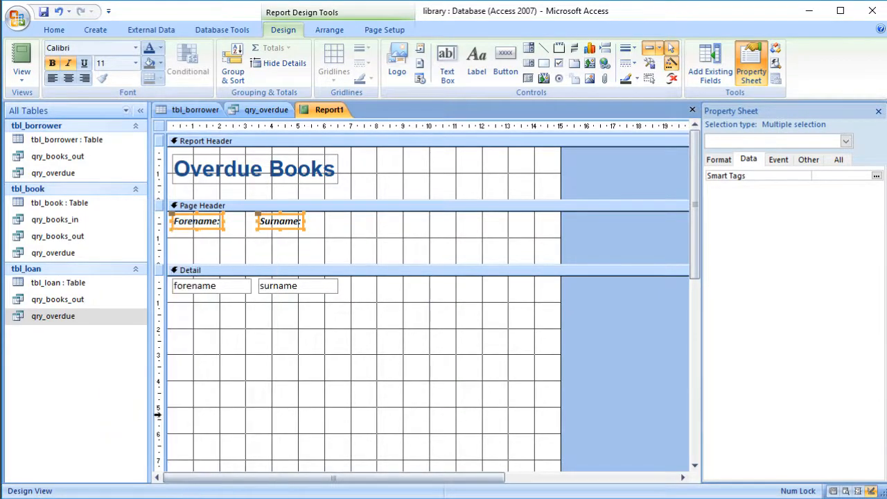
left_click(261, 307)
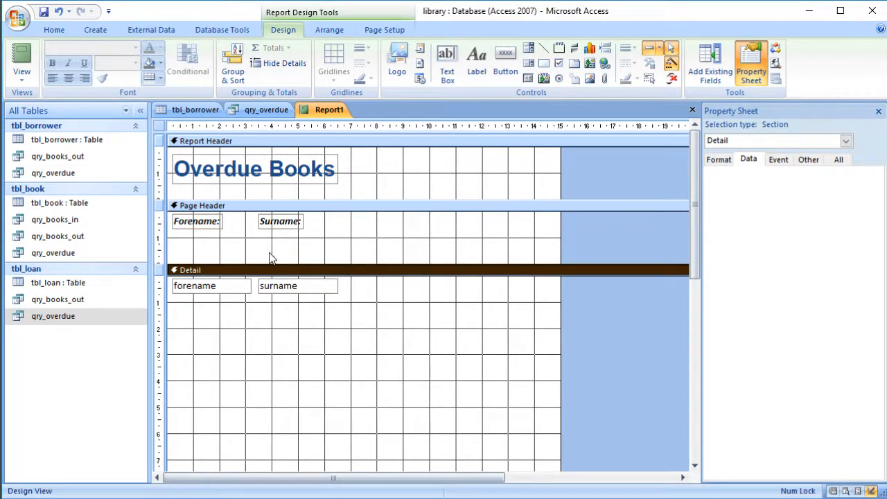
Add the title and author fields from the field list to the Detail section, below the name text boxes.
left_click(711, 77)
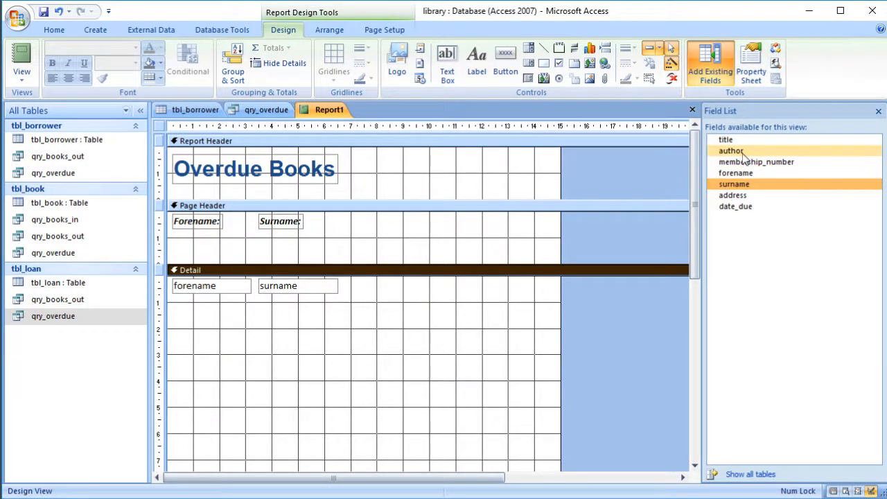
left_click_drag(726, 139, 381, 325)
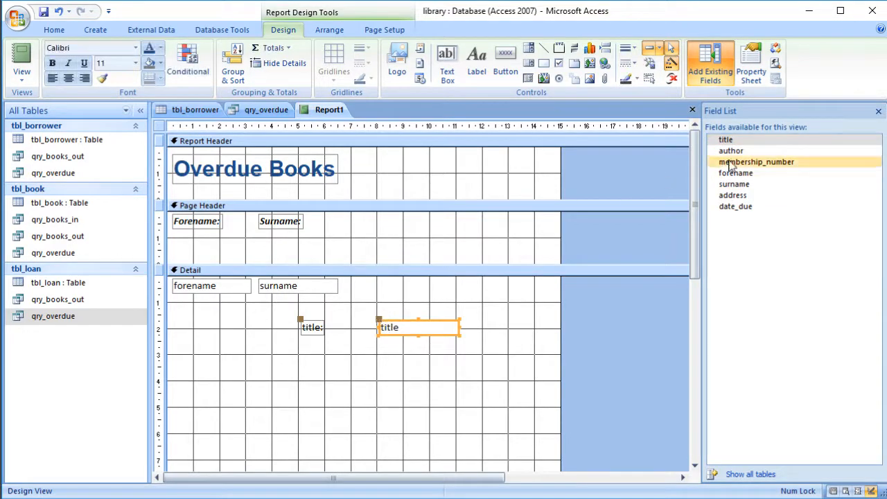
left_click_drag(730, 151, 375, 378)
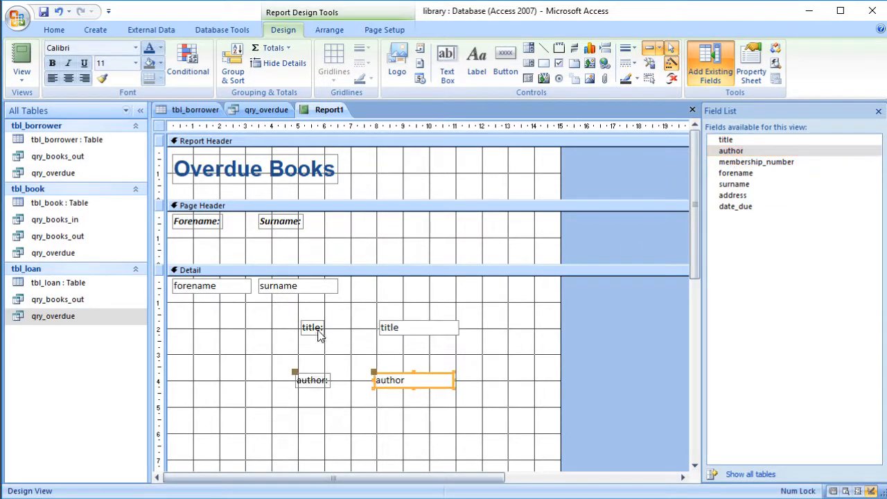
Move the title label into the Page Header beside the Surname label, and place the title text box beneath it at the top of Detail.
left_click(318, 330)
key("Delete")
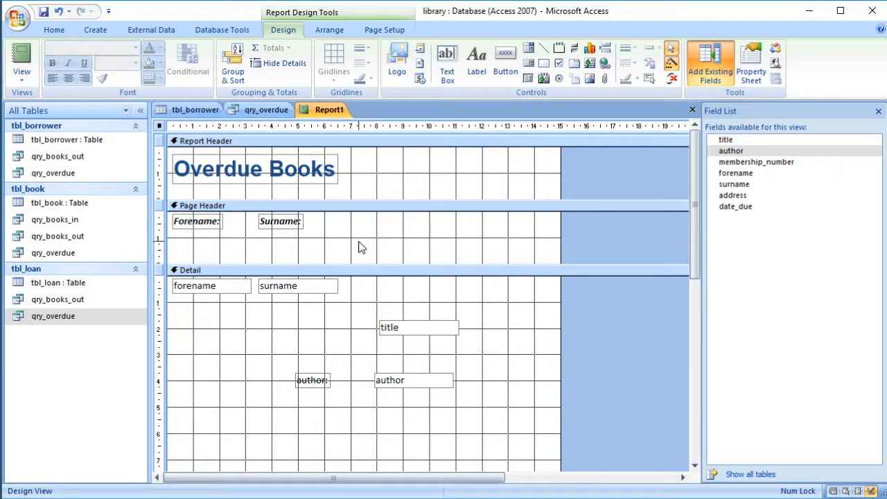
left_click(360, 248)
key("ctrl+v")
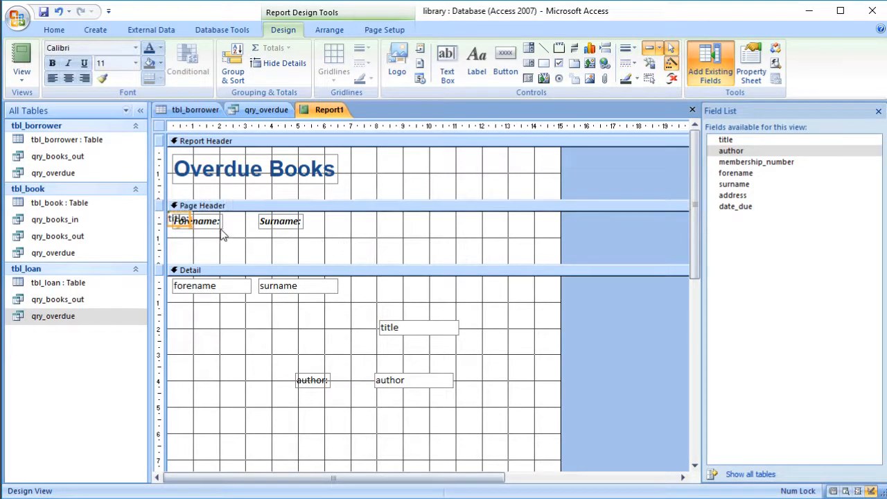
left_click_drag(176, 224, 359, 225)
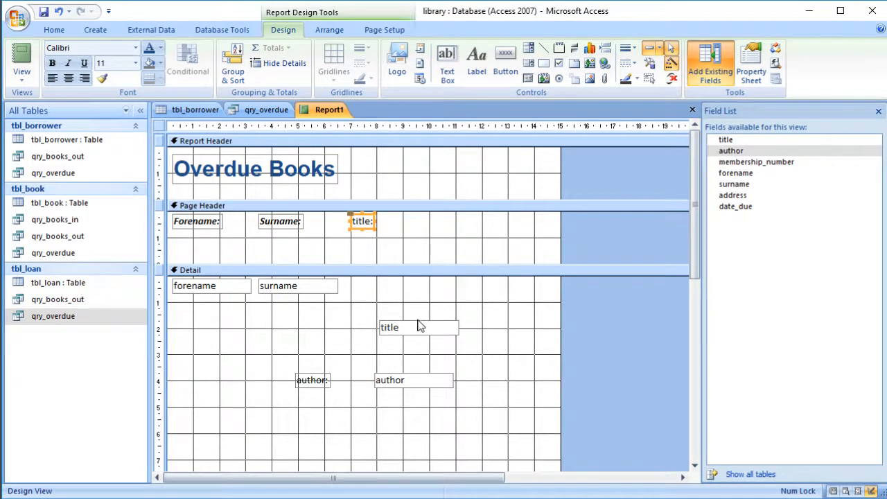
left_click_drag(419, 326, 391, 285)
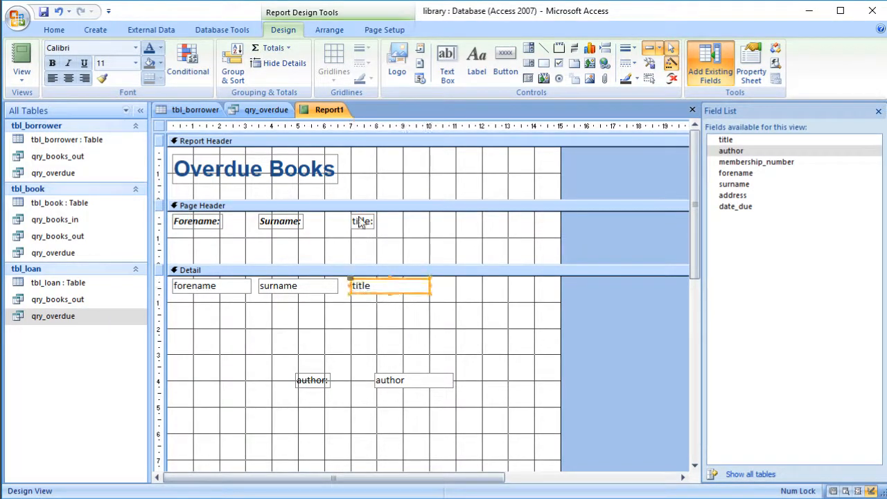
Capitalise the title label as "Title:" and widen the title text box in Detail to about 4 cm.
left_click(360, 221)
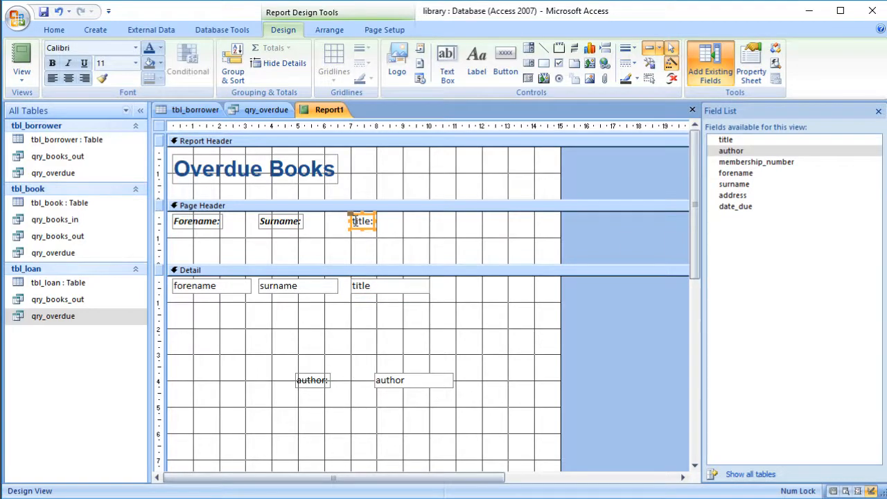
left_click(355, 221)
type("T")
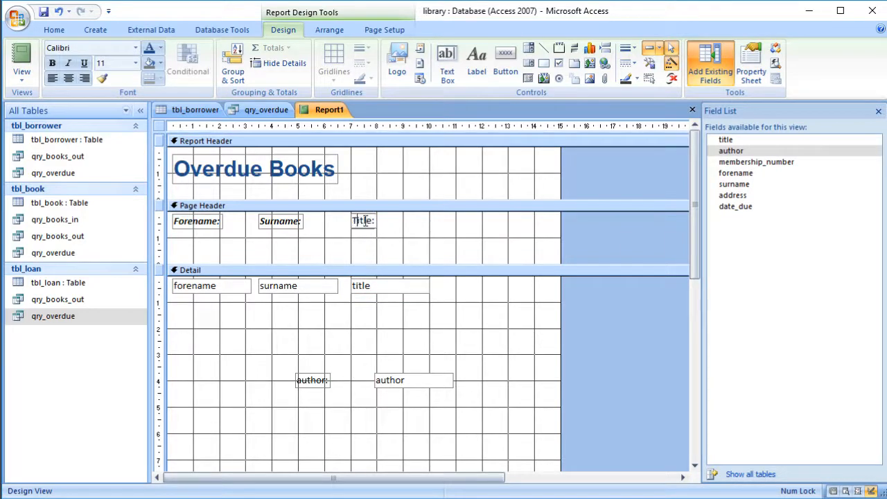
left_click(429, 312)
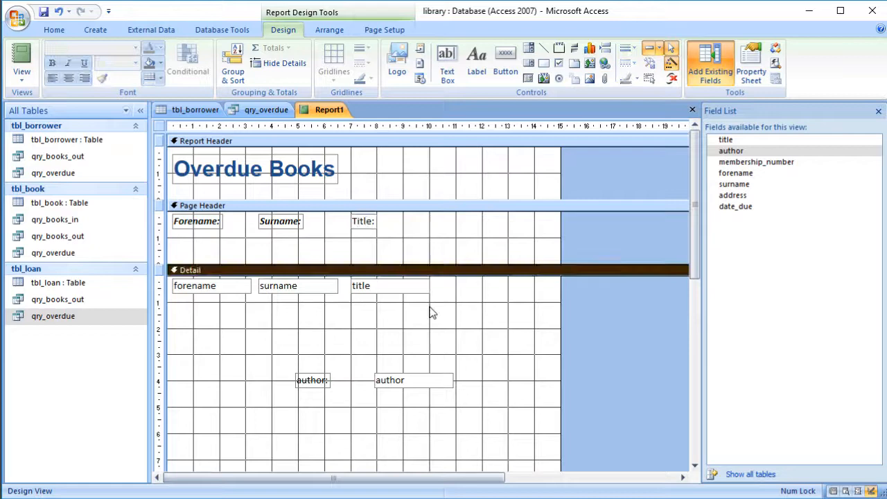
left_click(372, 292)
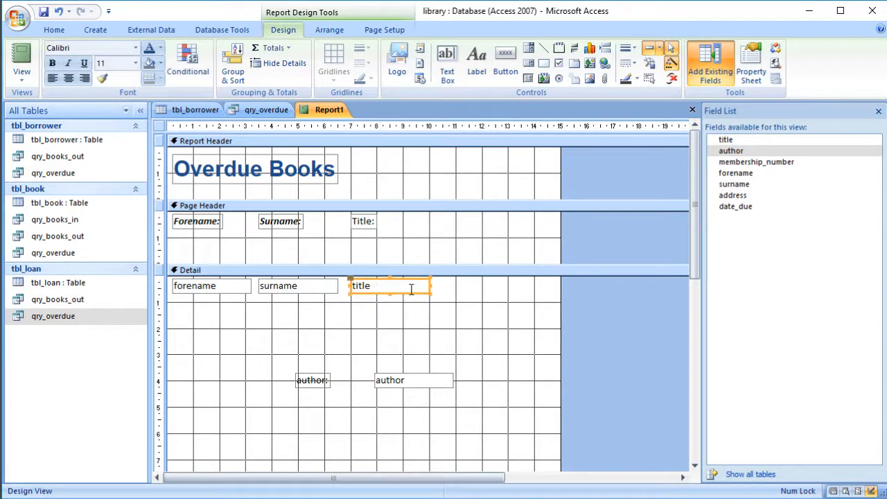
left_click_drag(430, 286, 458, 285)
Move the author label from the Detail section into the Page Header, past the right end of the title text box.
left_click(318, 379)
key("ctrl+x")
left_click(457, 237)
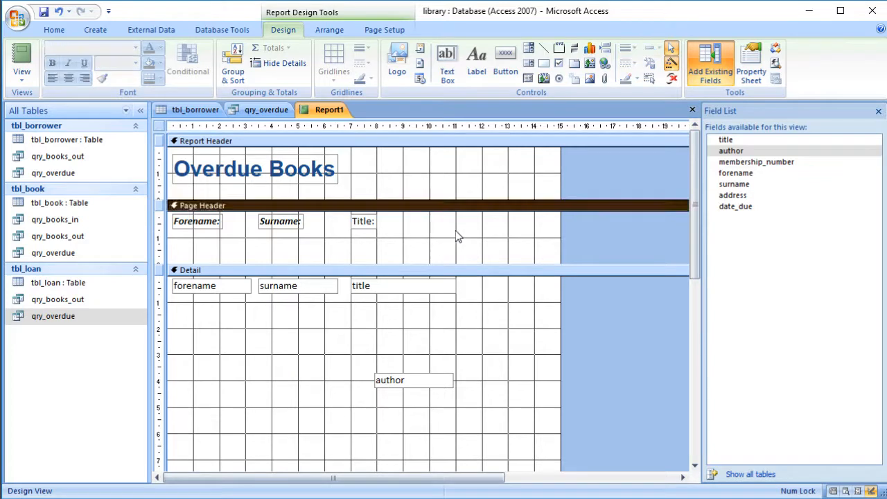
key("ctrl+v")
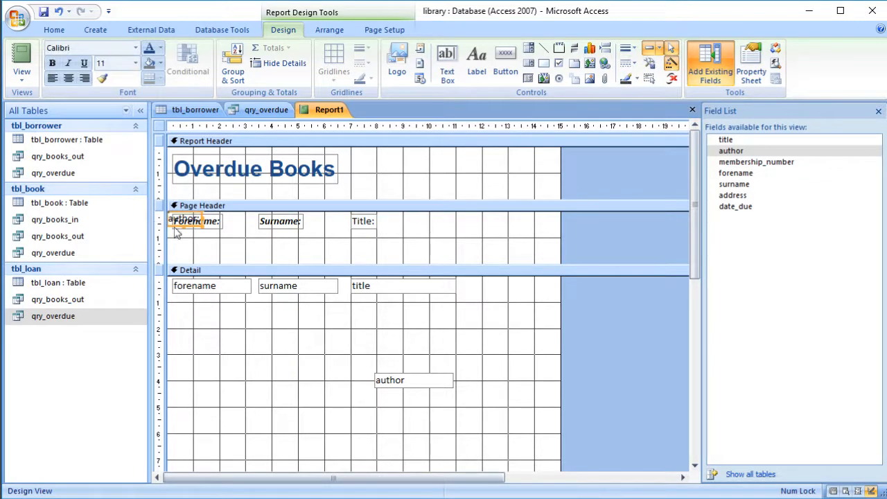
left_click_drag(174, 222, 467, 222)
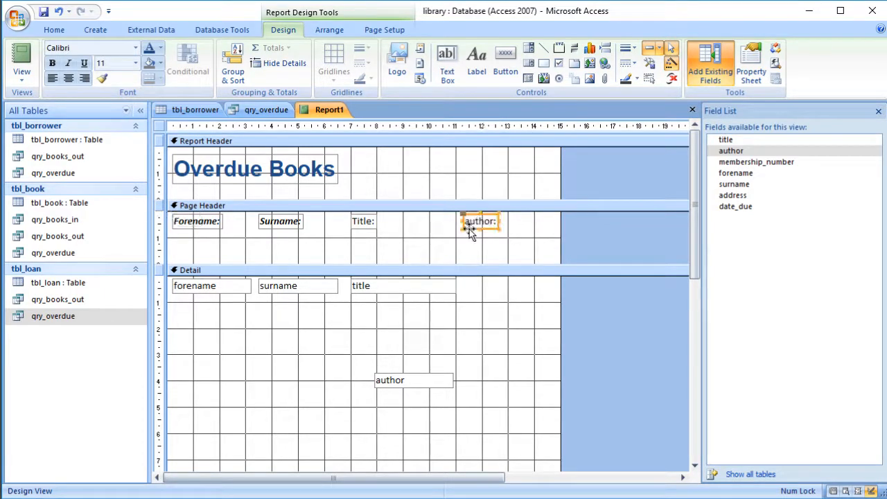
Capitalise the author label as "Author:" and place the author text box beneath it, in line with the title text box.
left_click(467, 221)
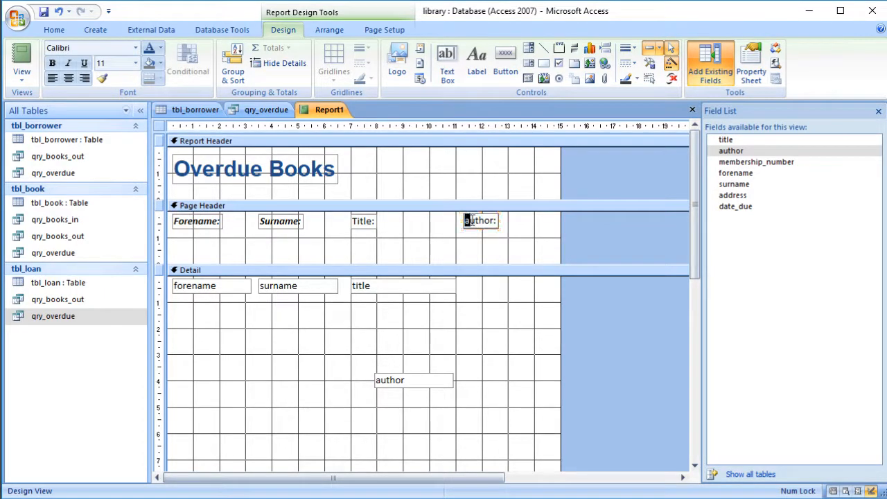
type("A")
left_click_drag(439, 381, 528, 282)
left_click(505, 347)
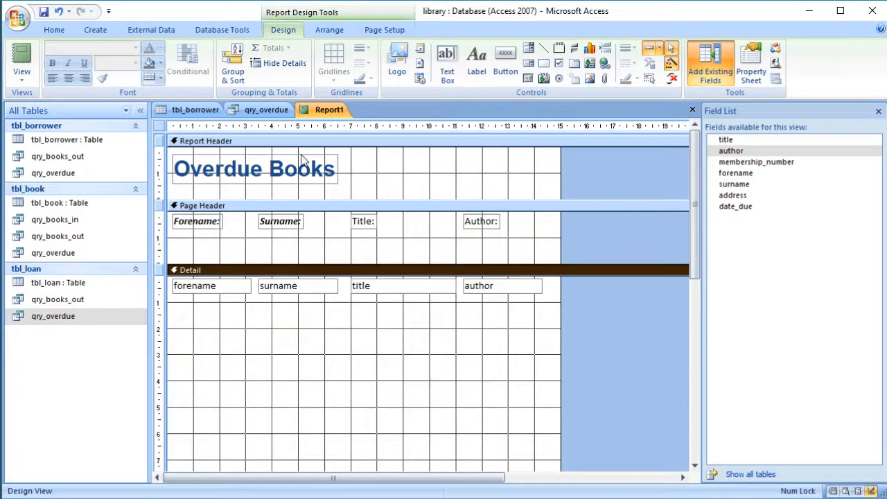
Preview the report in Report View and compare its entries with the records in qry_overdue.
left_click(21, 61)
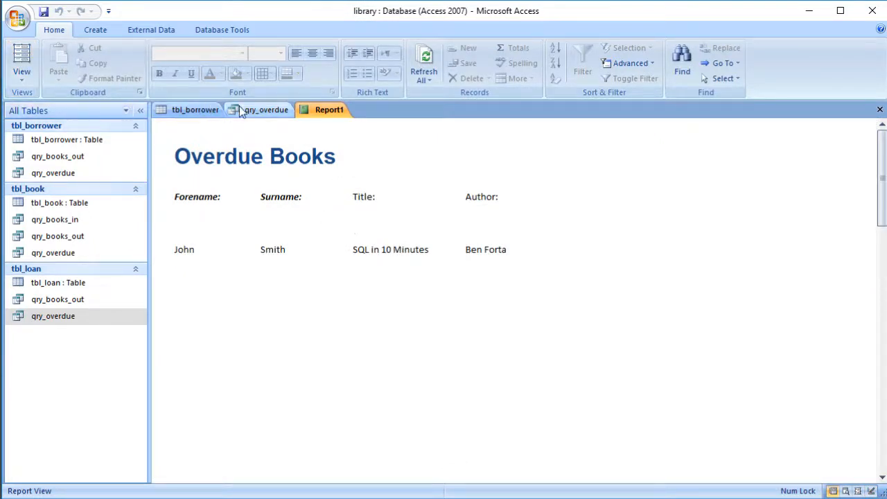
left_click(261, 106)
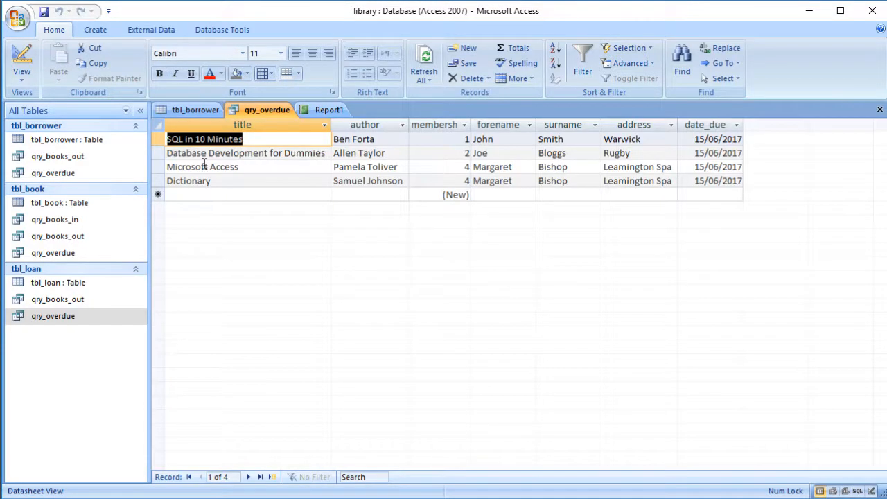
left_click(327, 113)
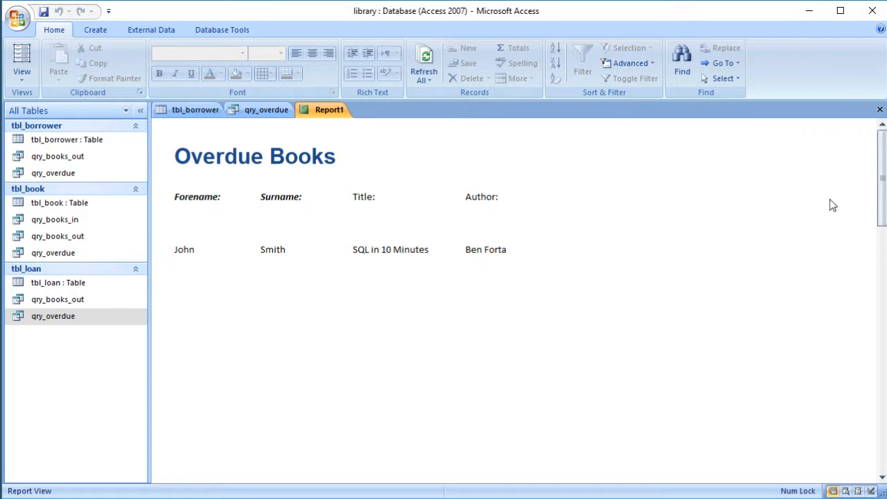
left_click_drag(883, 197, 875, 124)
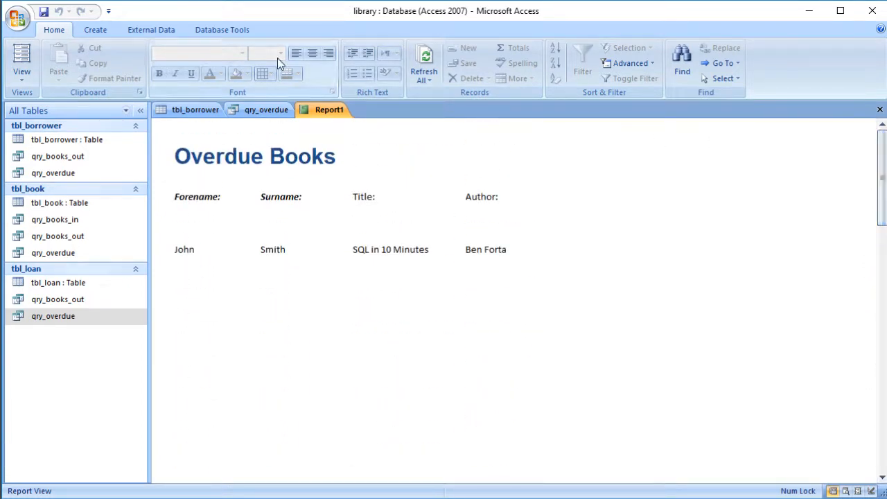
Return the report to Design View and examine the Detail section's height down to the Page Footer.
left_click(21, 80)
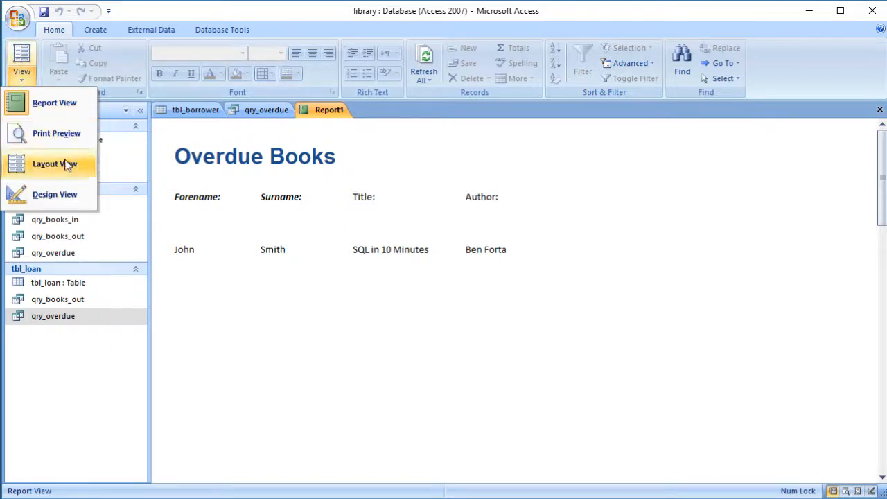
left_click(68, 194)
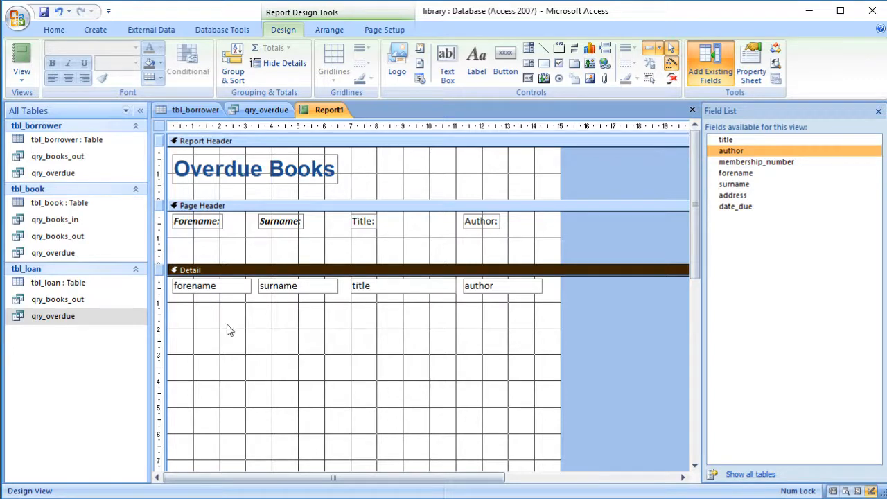
scroll(243, 333, "down", 2)
scroll(243, 333, "down", 3)
scroll(242, 331, "up", 5)
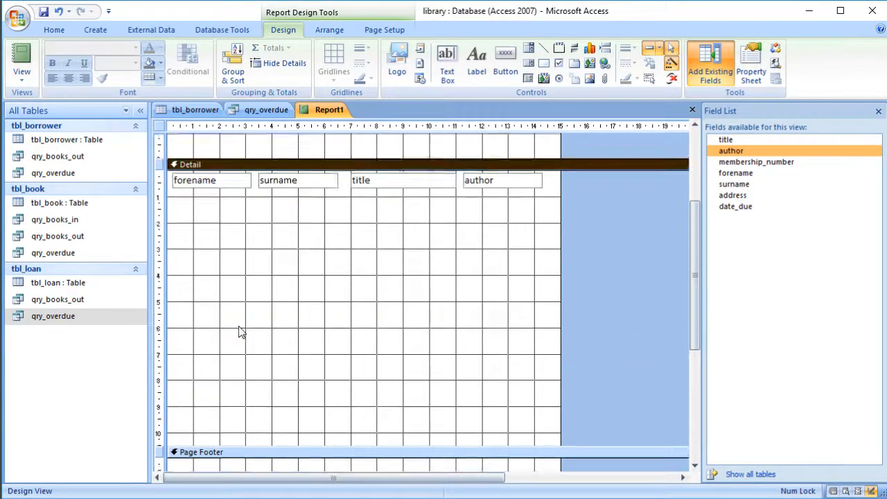
Show the report in Report View again to examine the spacing around the title and column labels.
left_click(21, 58)
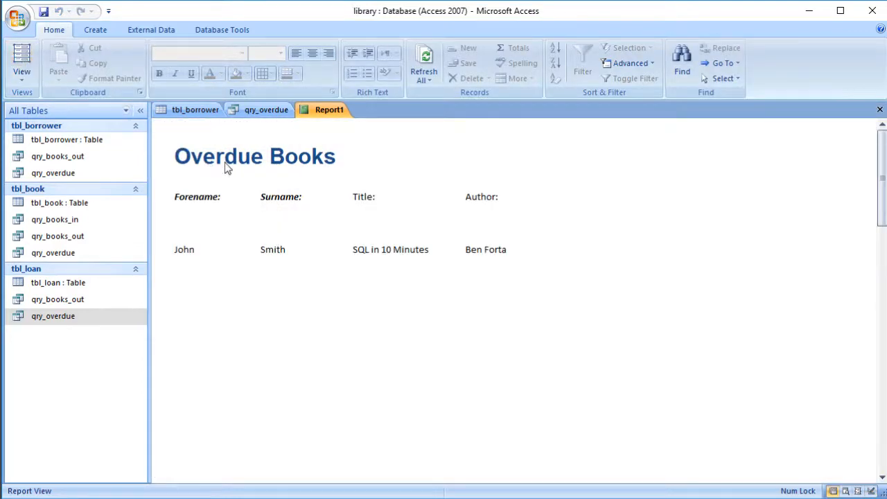
right_click(321, 169)
left_click(370, 166)
In Design View, reduce the heights of the Report Header and Page Header sections to fit closely around their labels.
left_click(25, 79)
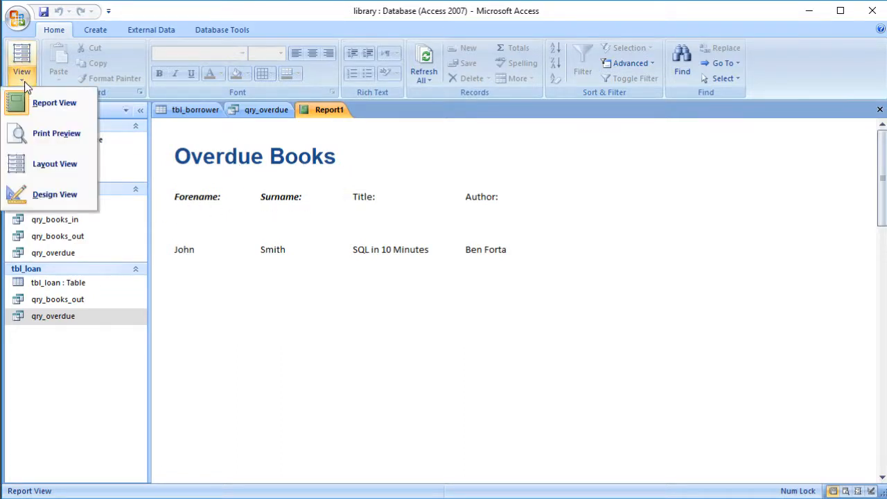
left_click(46, 194)
left_click_drag(268, 198, 265, 187)
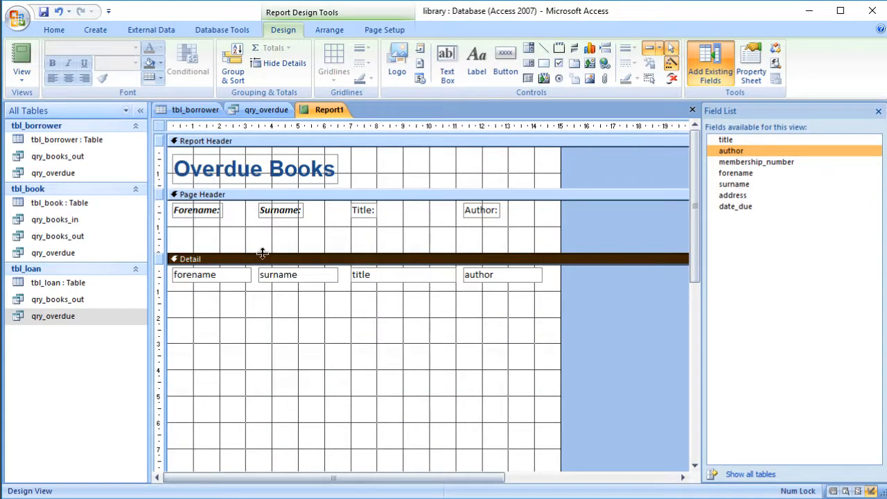
left_click_drag(264, 251, 262, 222)
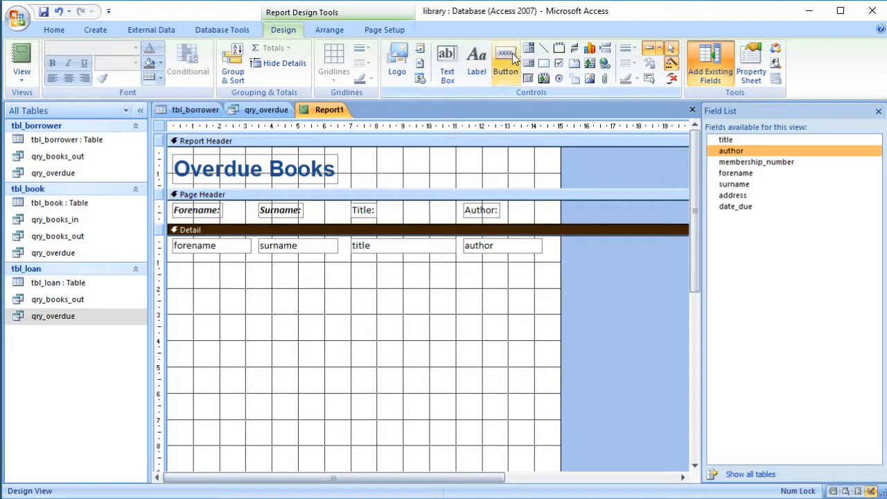
Draw a horizontal line about 15 cm long beneath the column labels in the Page Header and preview the report.
left_click(543, 48)
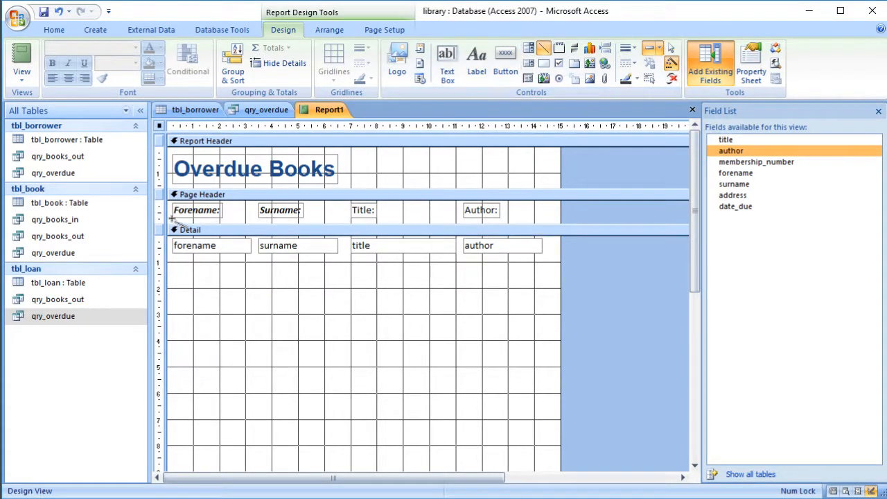
left_click_drag(173, 221, 555, 219)
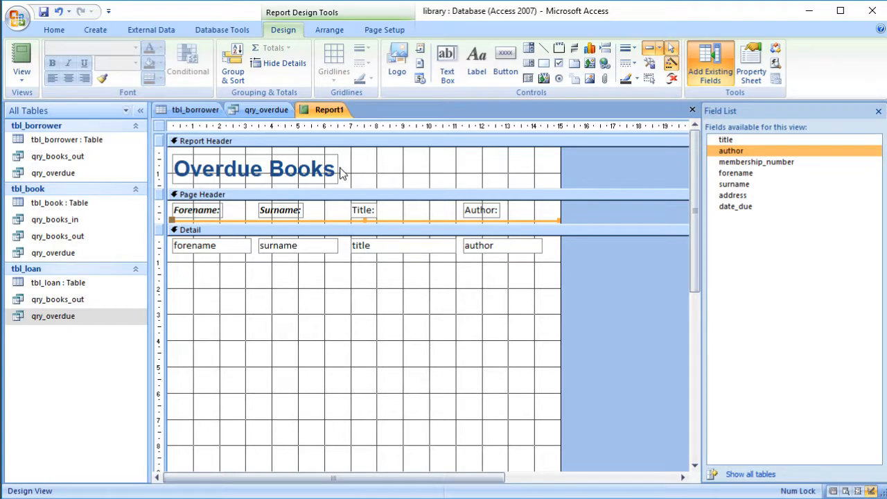
left_click(17, 57)
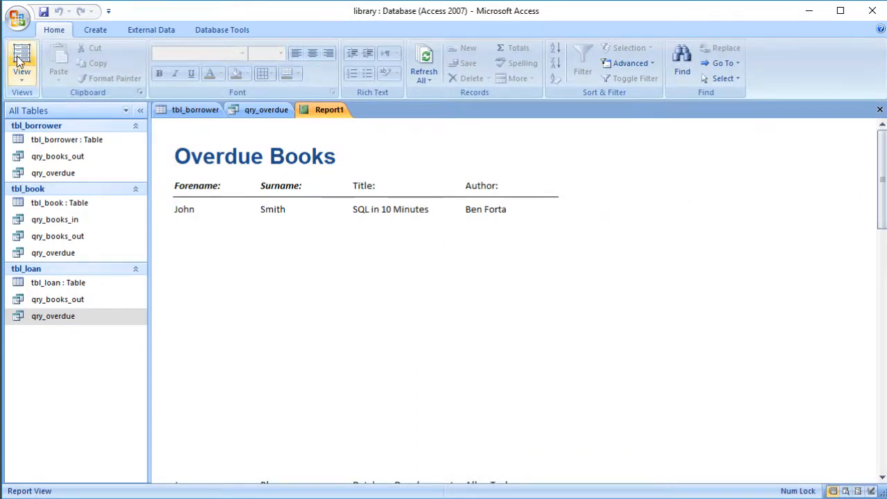
In Design View, widen the report to about 18 cm and extend the Page Header line to the new edge.
left_click(21, 78)
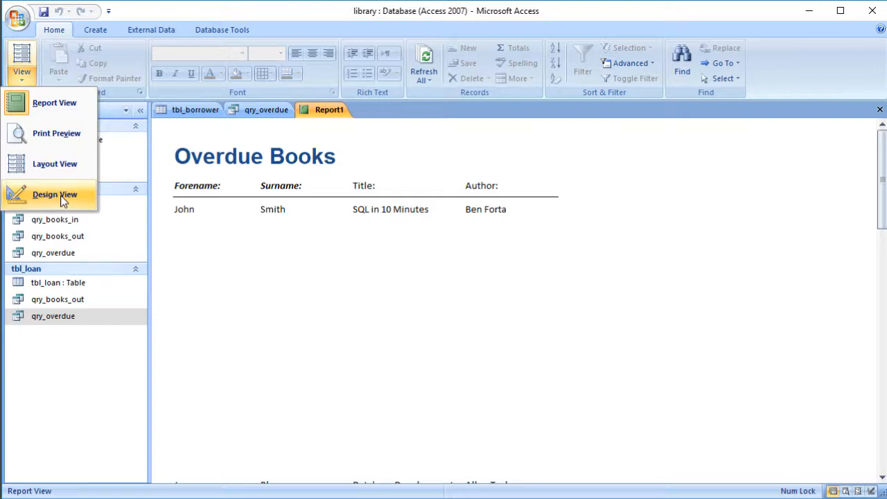
left_click(63, 200)
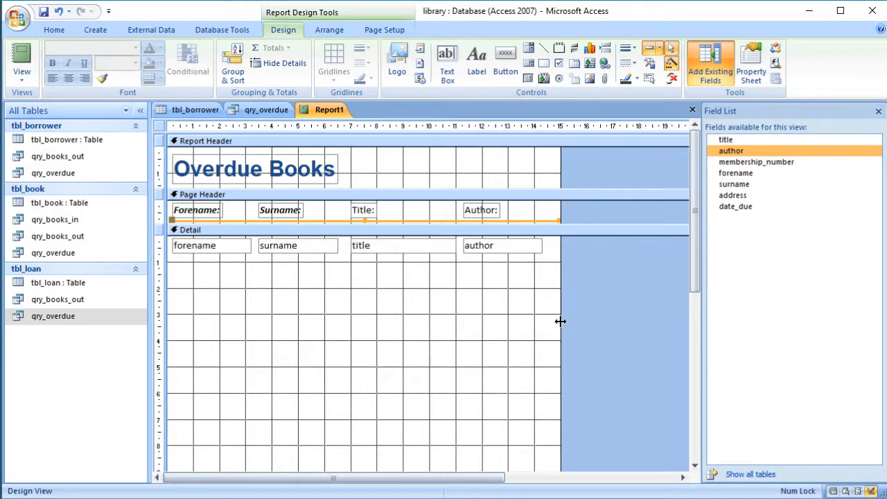
left_click_drag(560, 321, 637, 319)
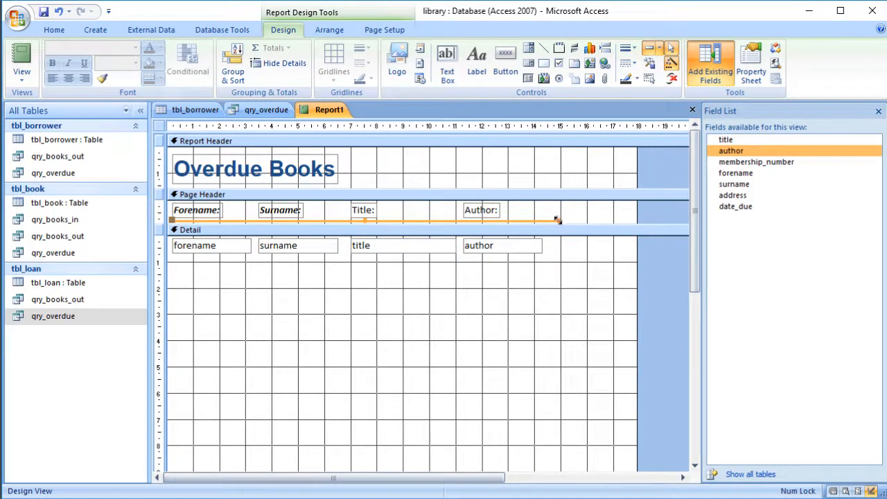
left_click_drag(561, 220, 637, 219)
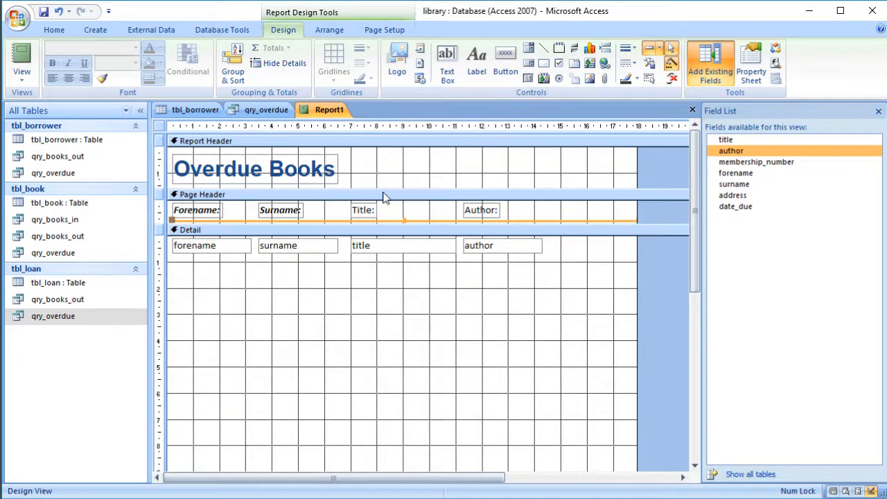
left_click(20, 59)
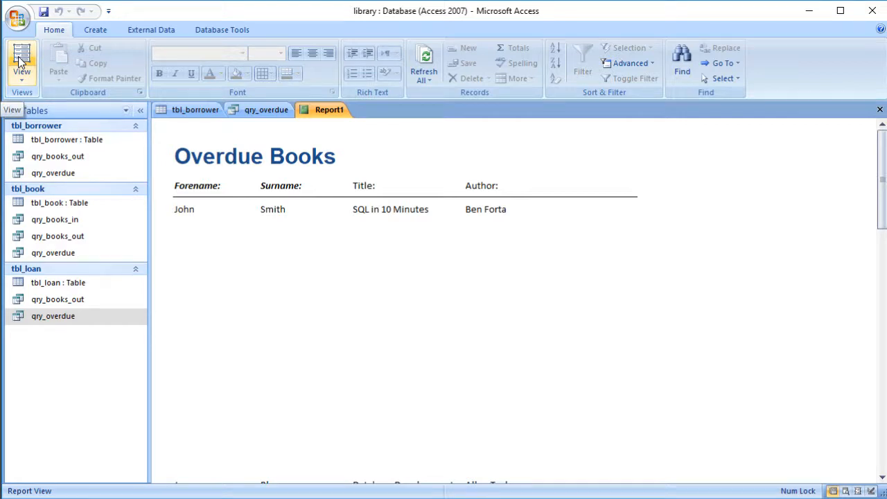
In Design View, shrink the Detail section to fit closely around its field text boxes, and check the row spacing in Report View.
left_click(20, 61)
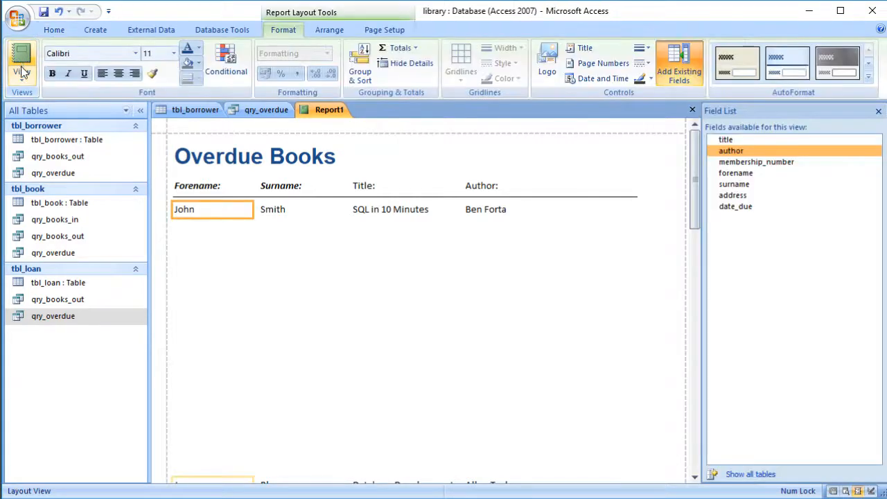
left_click(22, 72)
left_click(39, 195)
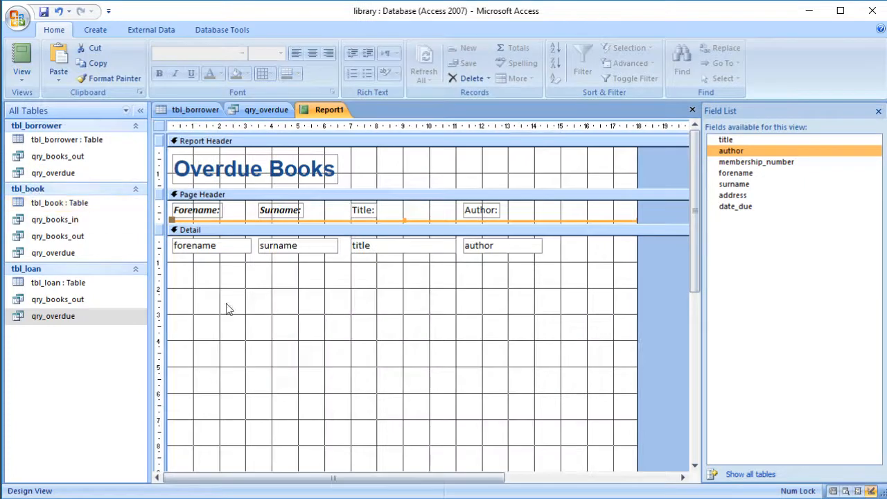
scroll(366, 446, "down", 3)
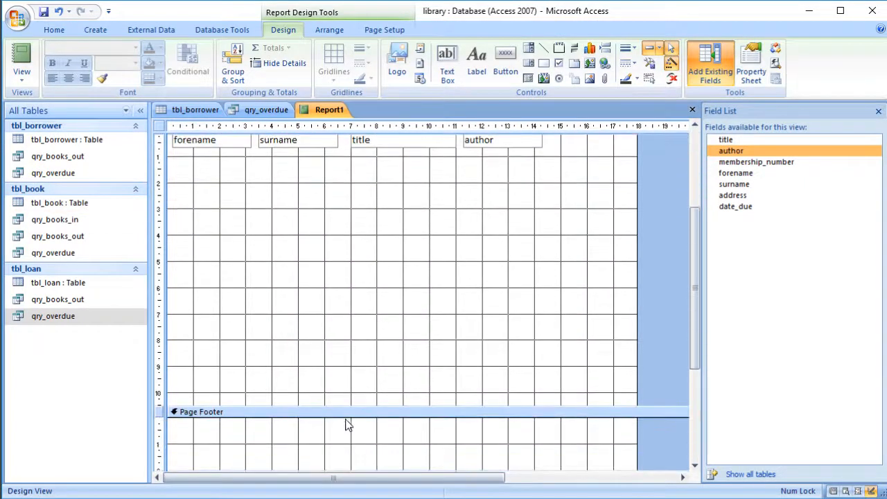
left_click_drag(269, 405, 265, 152)
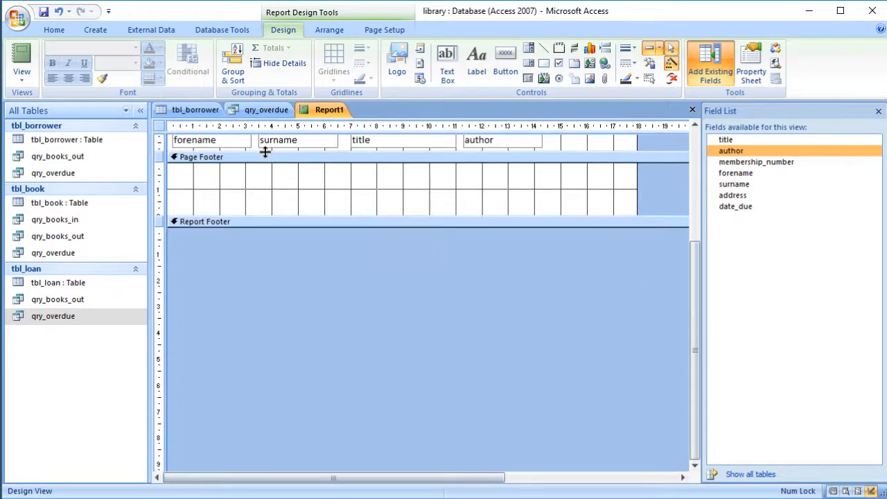
scroll(346, 277, "up", 3)
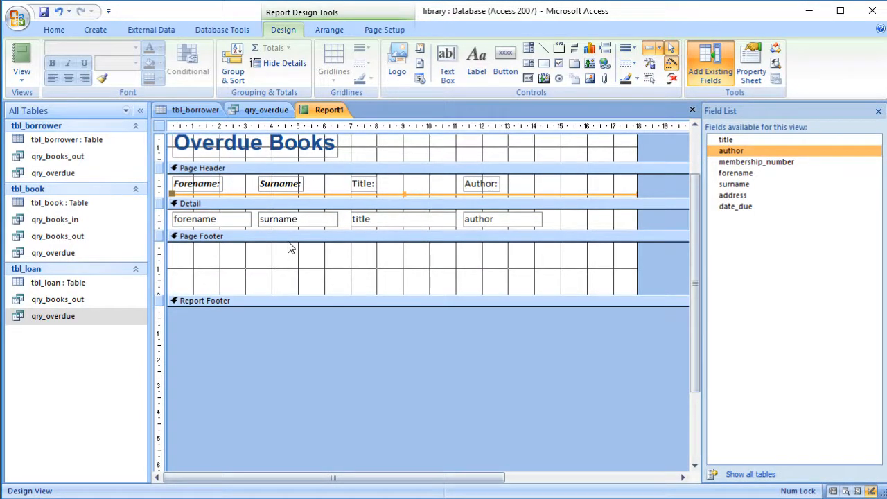
left_click_drag(262, 230, 264, 226)
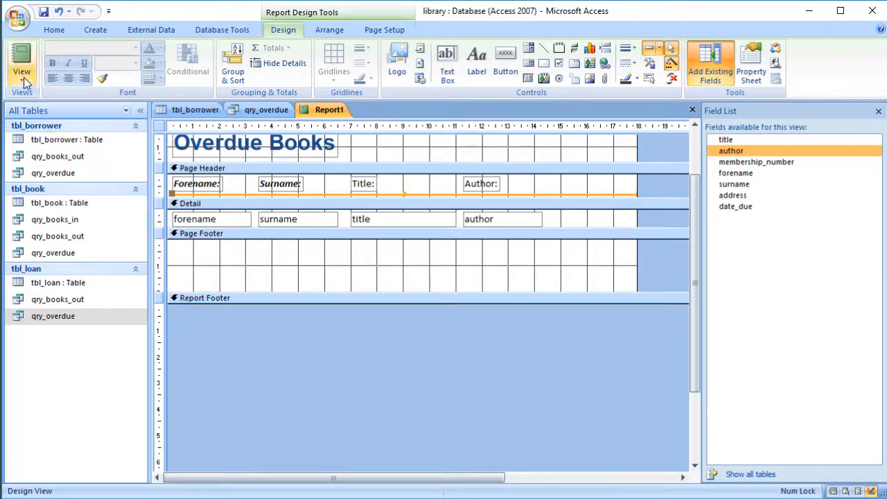
left_click(22, 55)
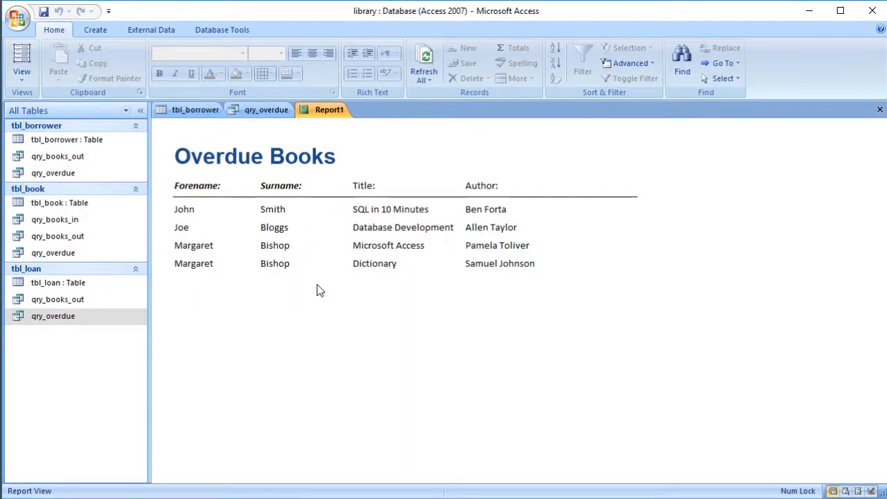
Back in Design View, copy the Forename label's bold italic formatting to the Title and Author labels with Format Painter.
left_click(25, 55)
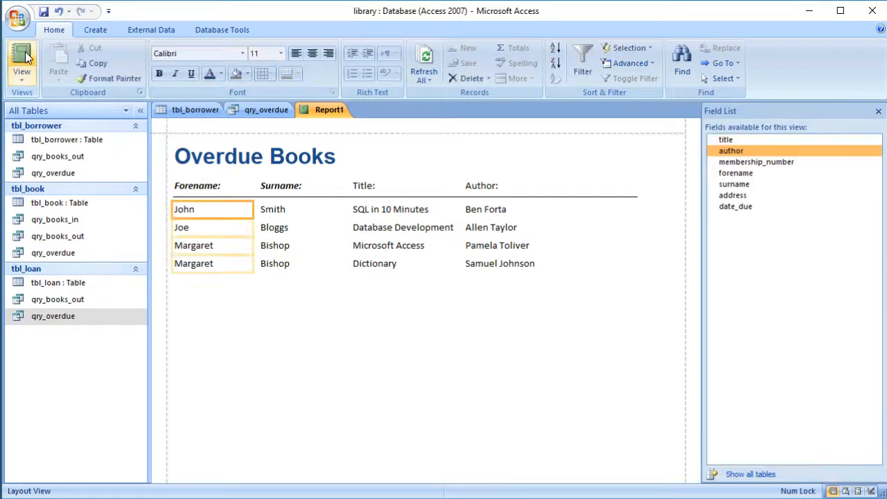
left_click(21, 77)
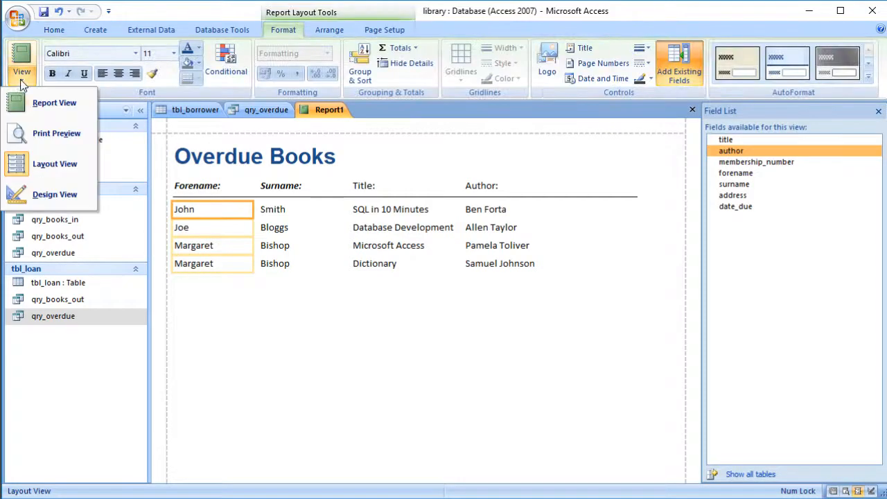
left_click(52, 196)
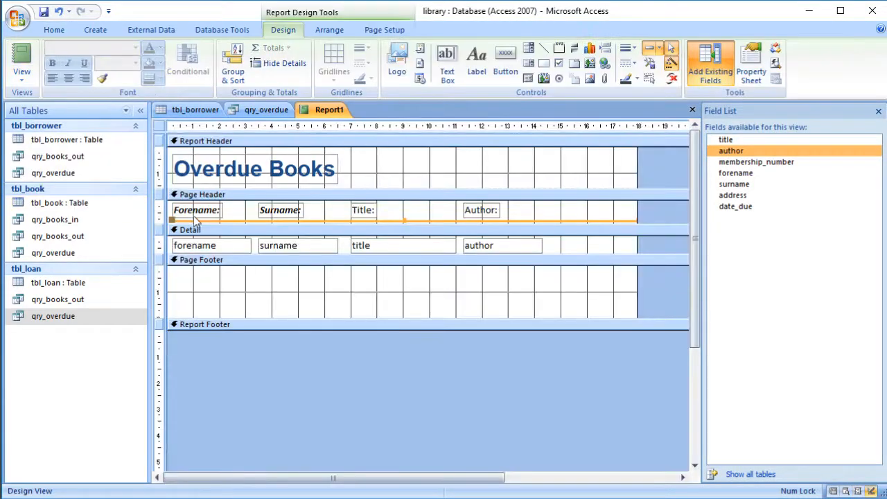
left_click(195, 215)
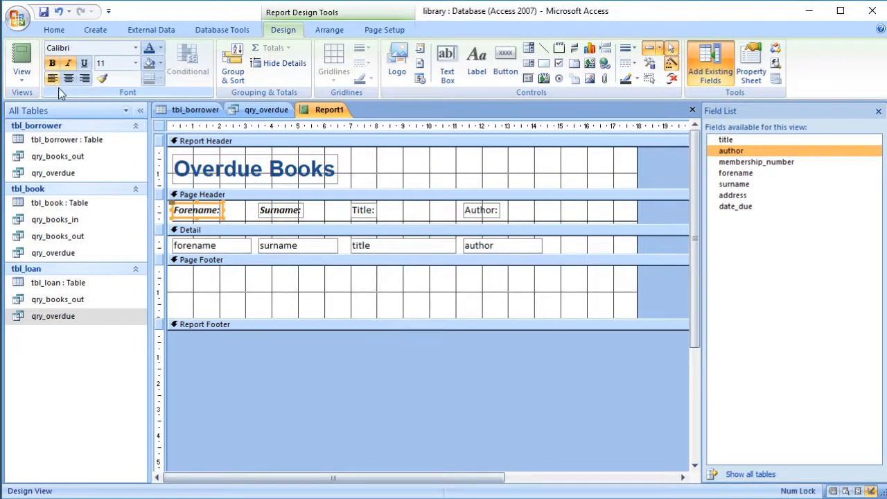
left_click(102, 77)
left_click(360, 212)
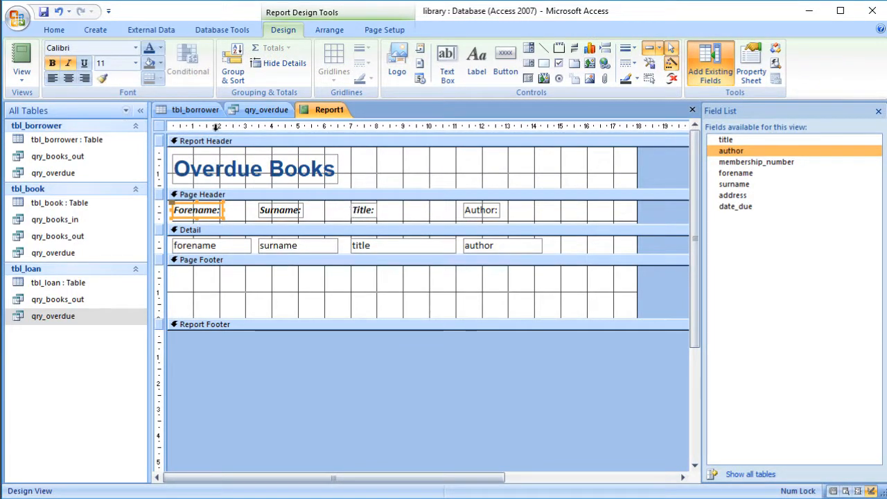
left_click(102, 78)
left_click(481, 210)
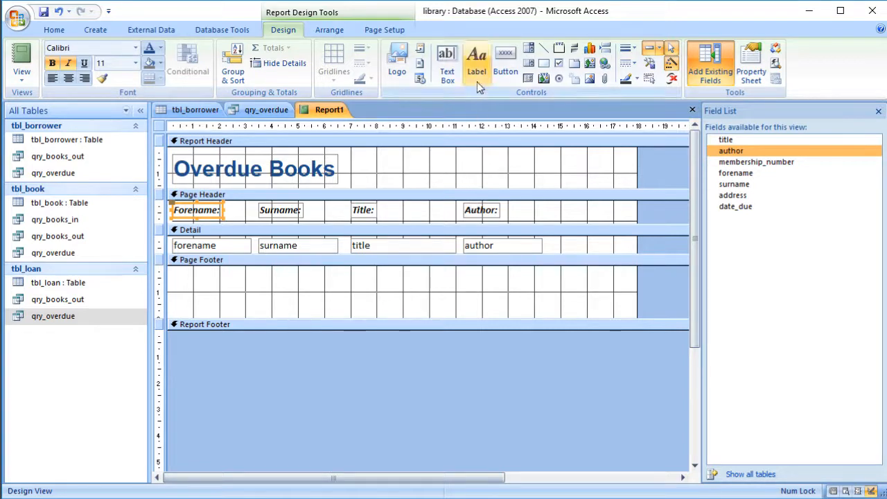
Add a text box to the Page Footer and change its attached label to "Printed:".
left_click(448, 66)
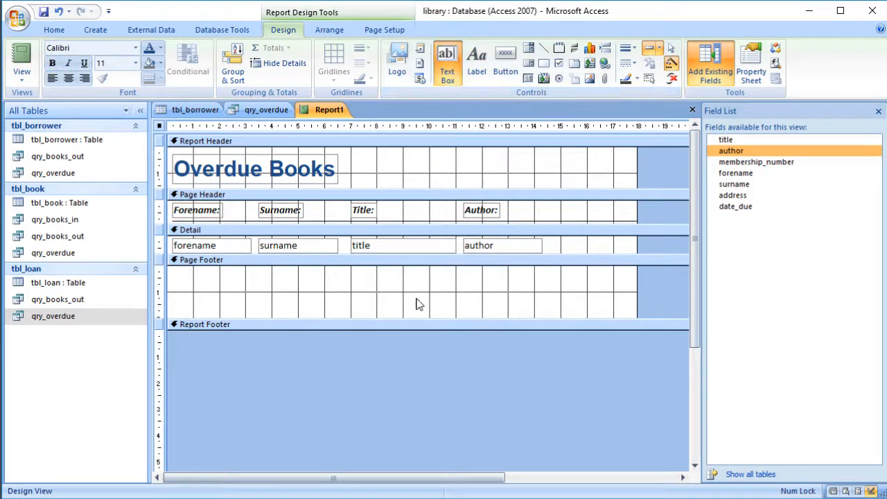
left_click(293, 281)
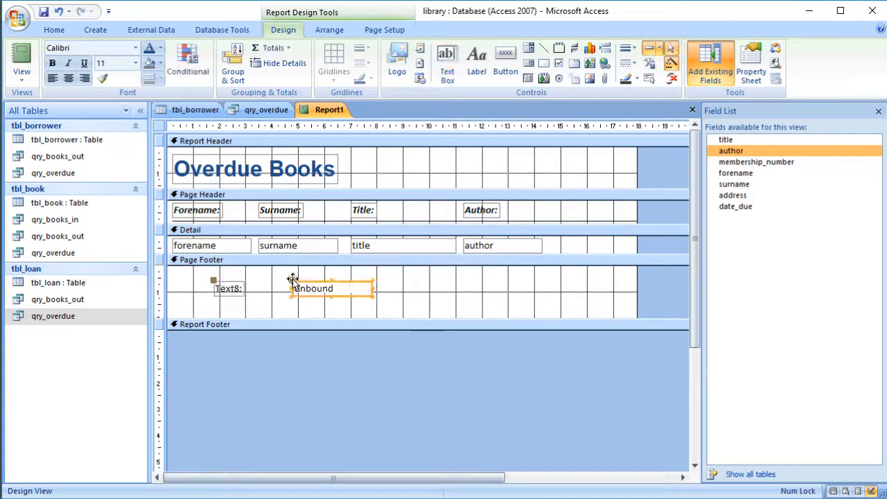
left_click(223, 292)
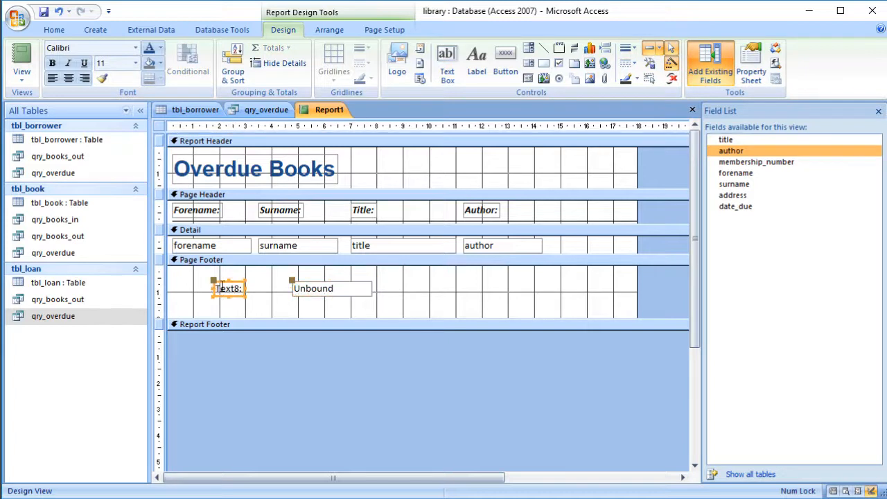
left_click_drag(216, 289, 243, 289)
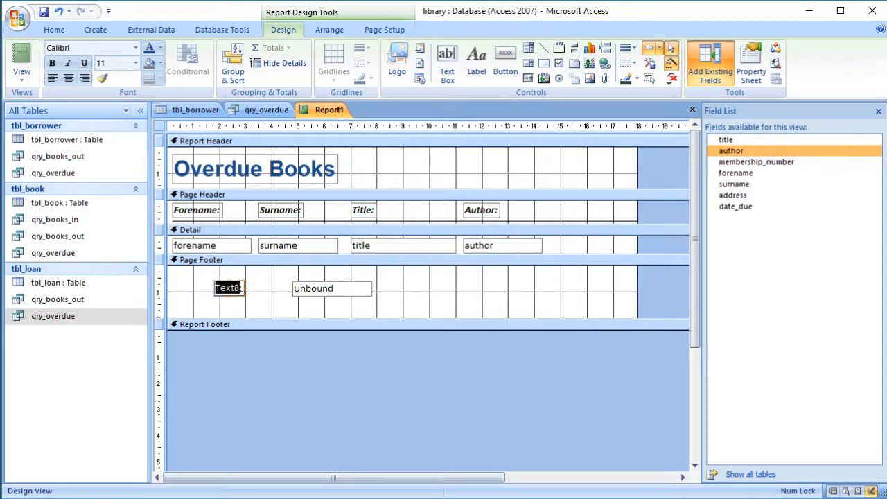
type("Printed:")
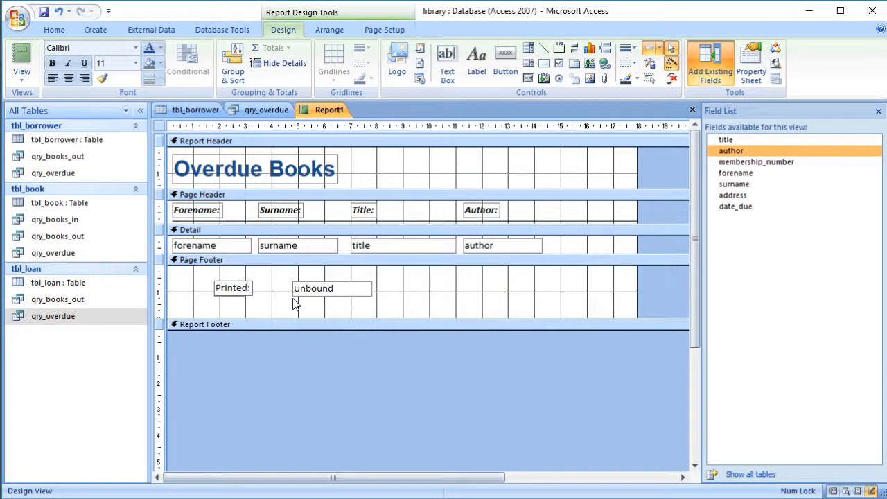
Set the Control Source of the unbound Page Footer text box to =Date().
left_click(333, 292)
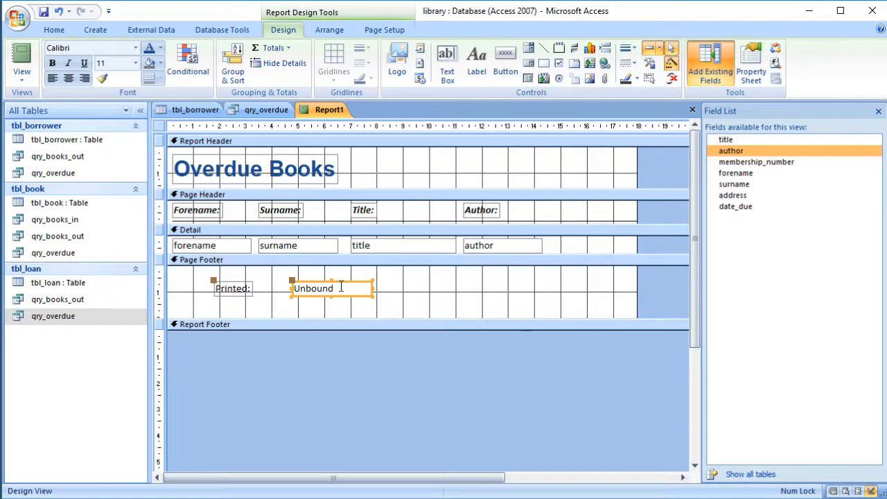
left_click(753, 66)
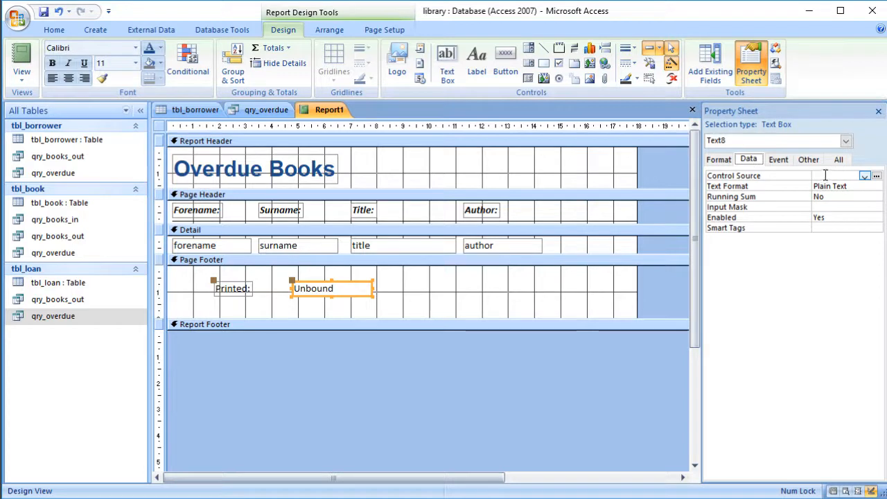
left_click(865, 177)
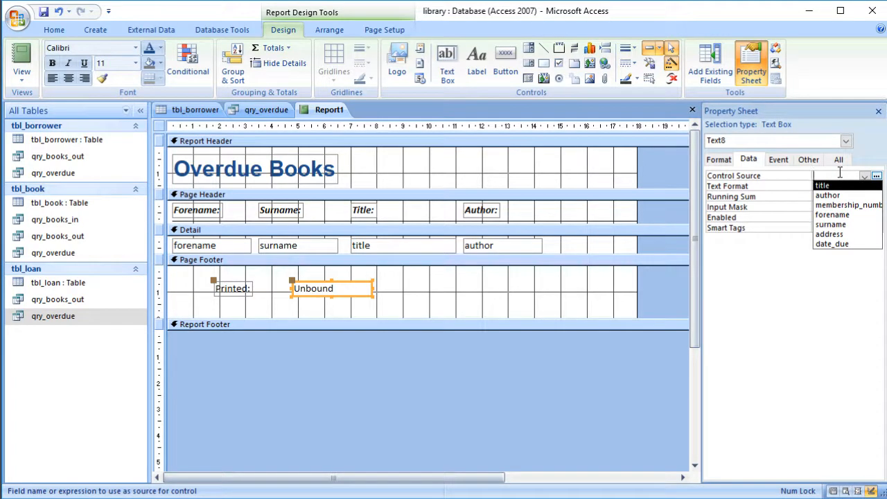
type("=Date(")
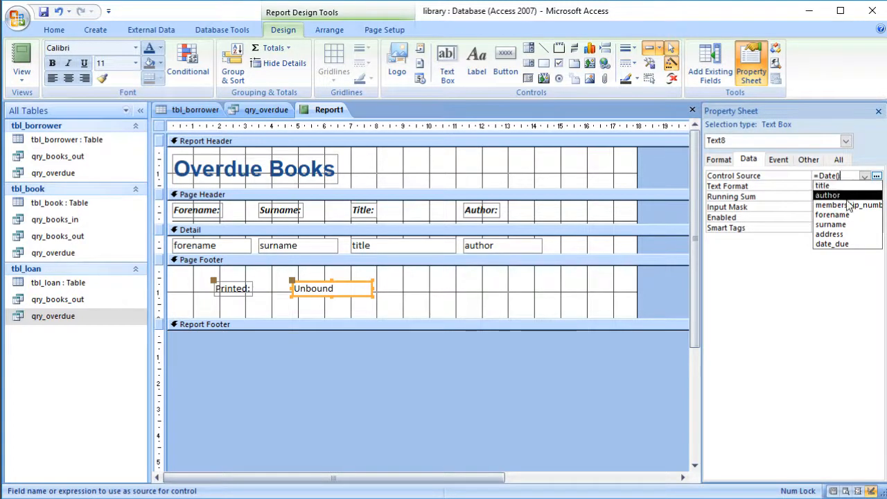
left_click(868, 297)
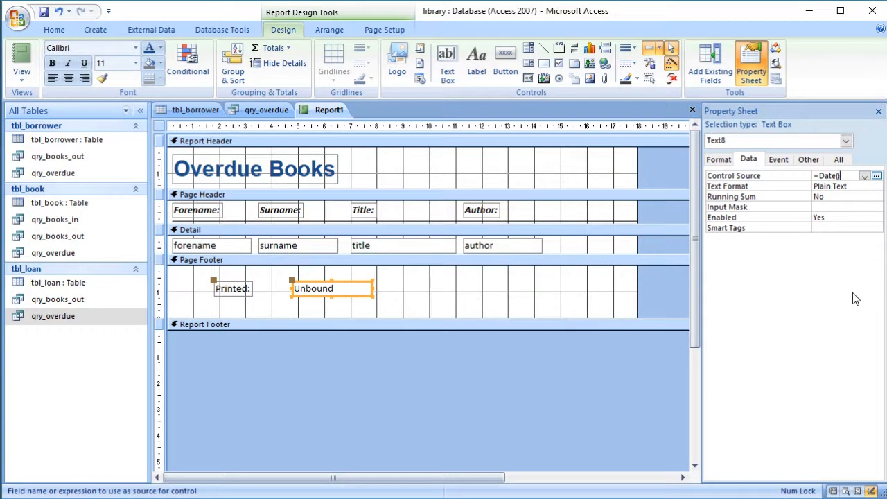
left_click(455, 280)
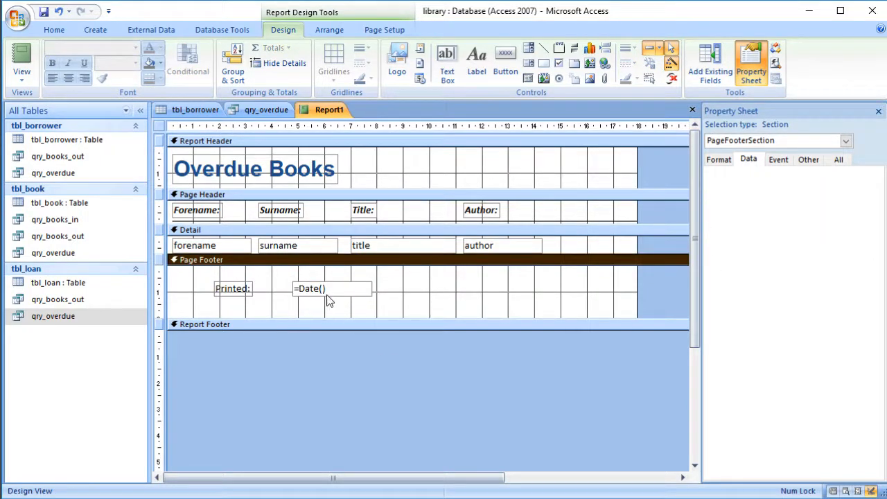
Move the Printed label and its date box to the Page Footer's upper-left corner and italicise the label.
left_click_drag(332, 291, 298, 279)
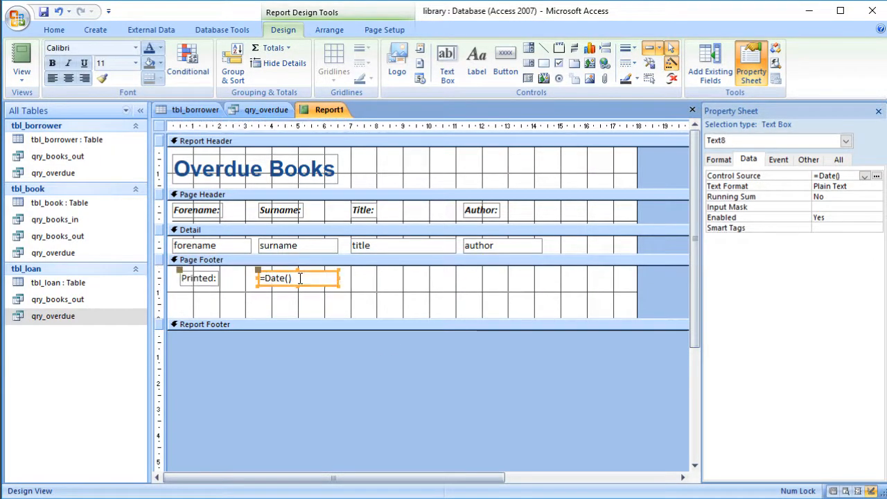
left_click_drag(199, 272, 190, 269)
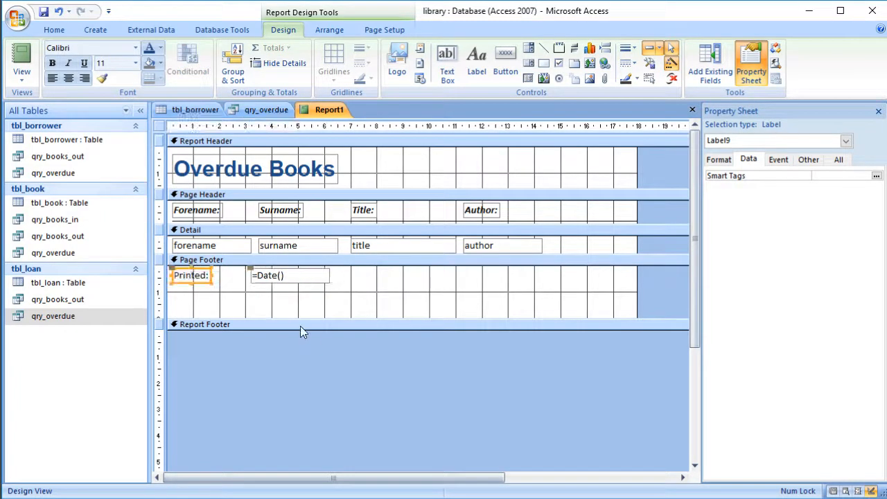
left_click(70, 63)
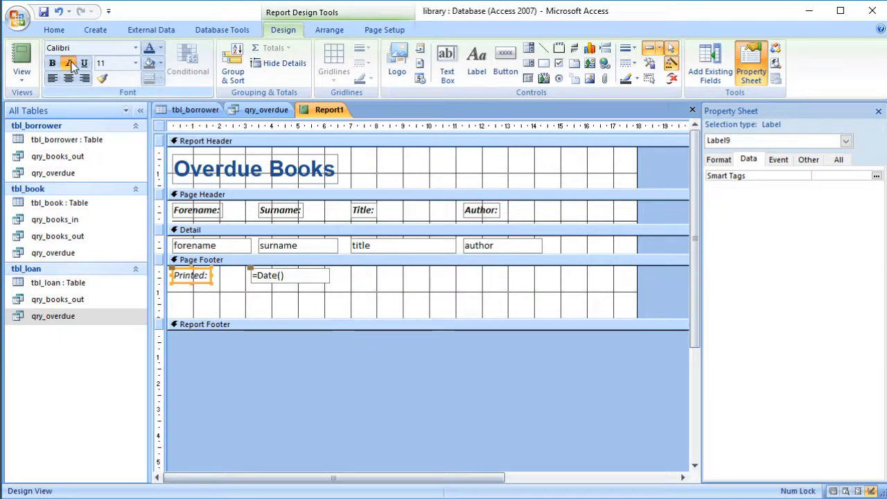
Italicise the =Date() text box and reduce the Page Footer's height to just fit its controls.
left_click(312, 277)
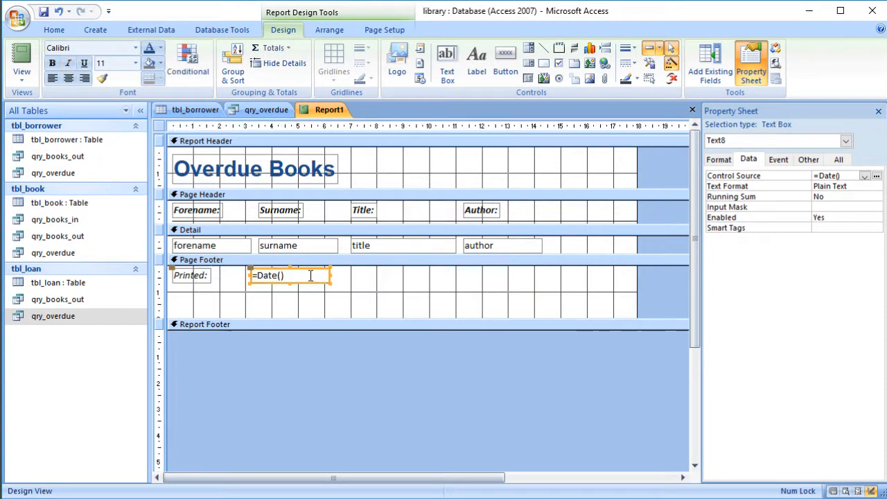
left_click(68, 63)
left_click_drag(259, 317, 269, 285)
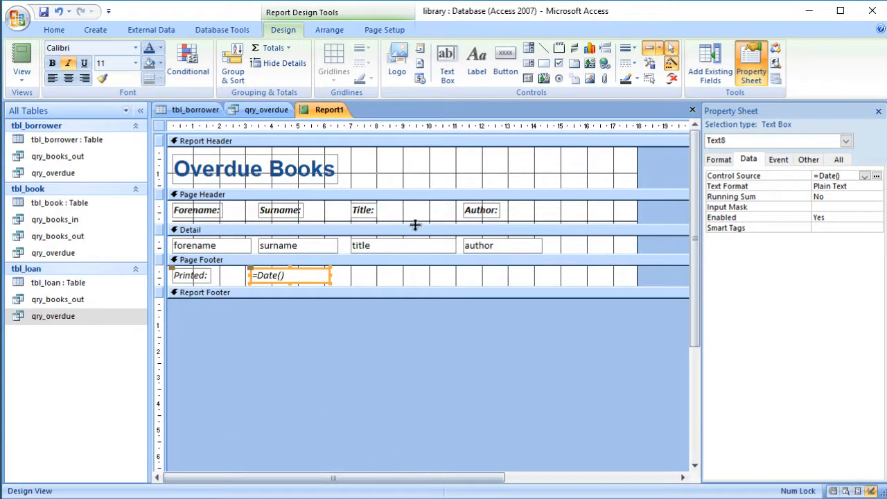
right_click(406, 166)
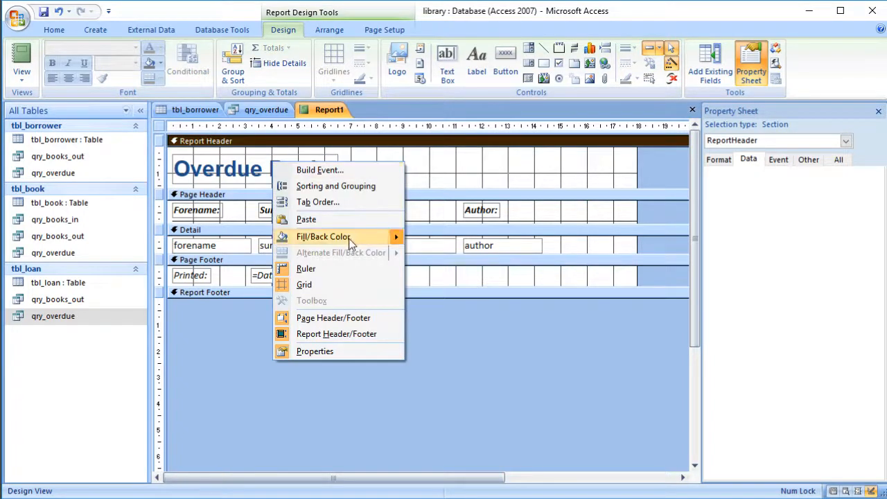
mouse_move(350, 243)
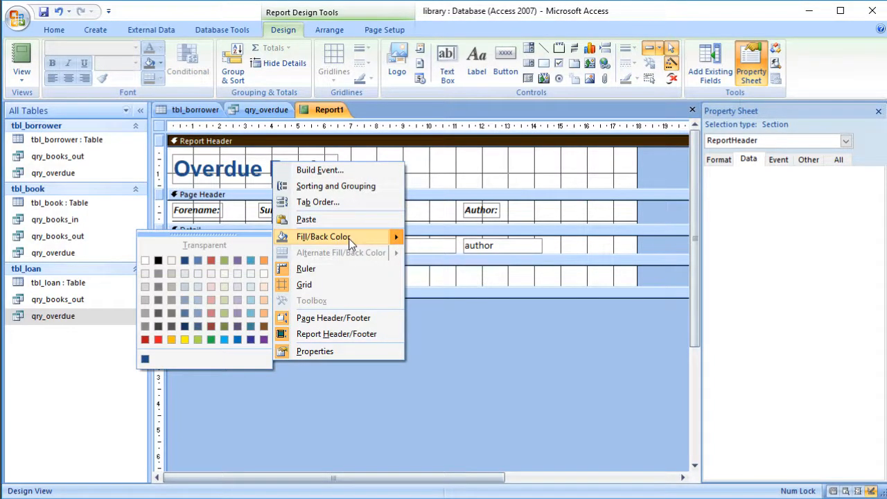
left_click(467, 375)
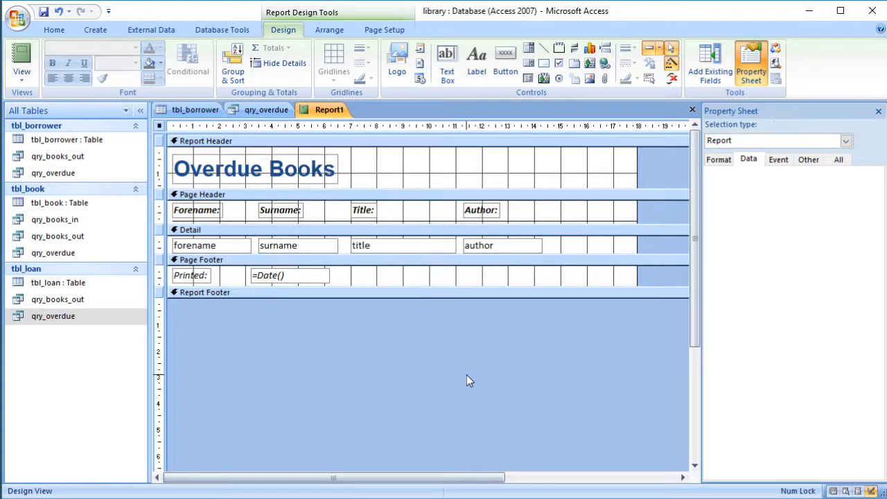
Check the report in Report View, return to Design View and move the Printed label and date box to the Page Footer's right end.
left_click(20, 57)
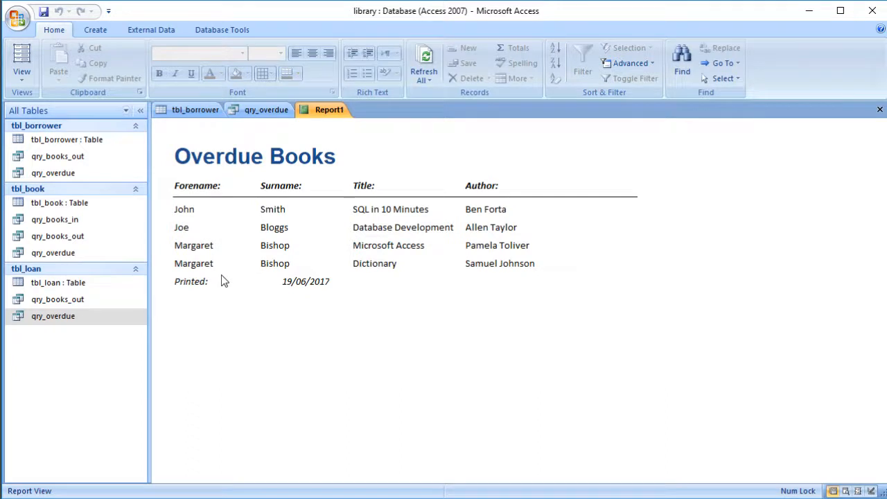
left_click(27, 81)
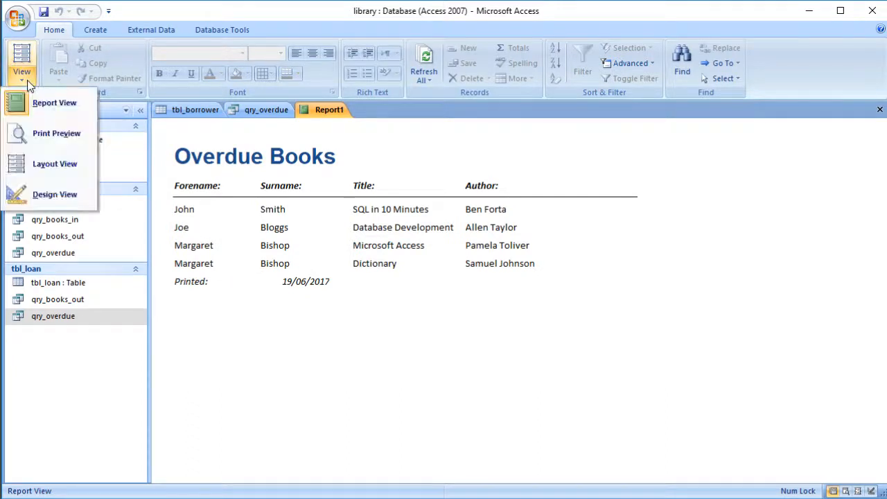
left_click(38, 201)
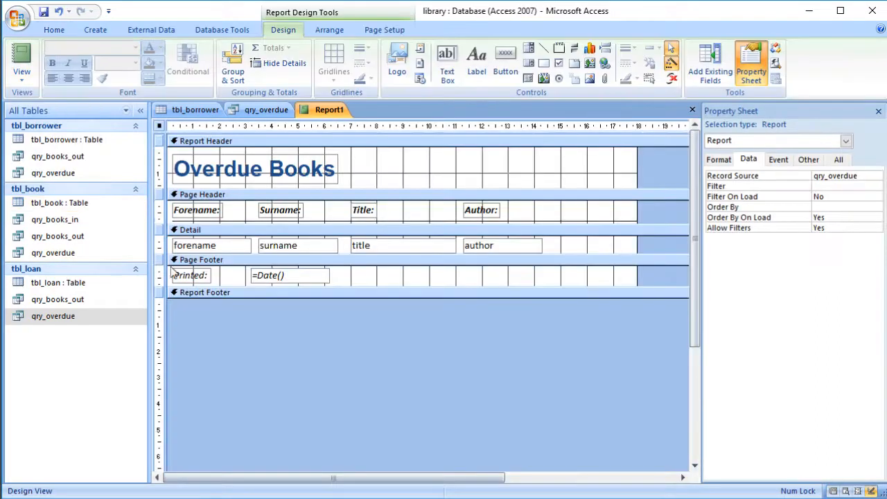
left_click_drag(314, 281, 620, 278)
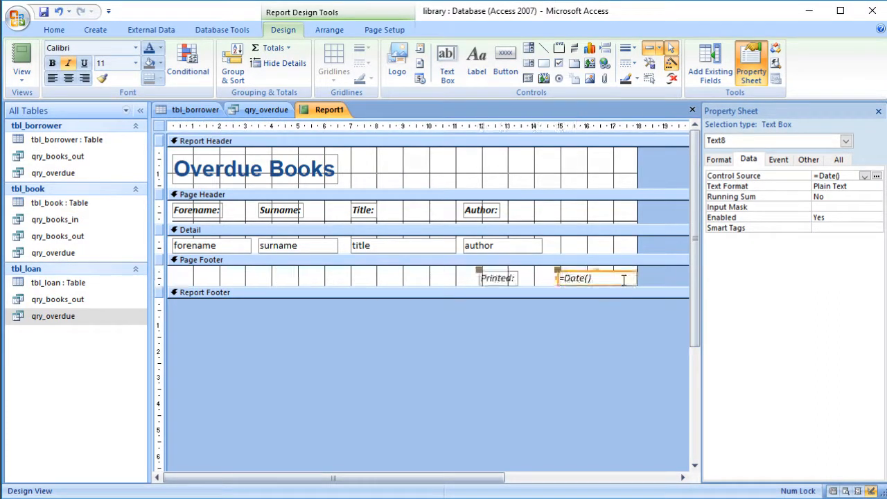
Draw a horizontal line across the full width of the Page Footer's upper edge and check it in Report View before returning to Design View.
left_click(544, 48)
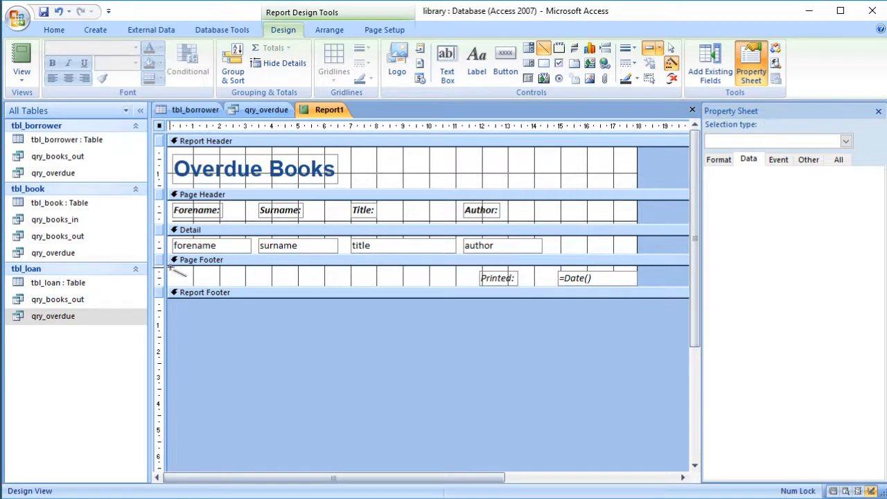
left_click_drag(171, 267, 636, 267)
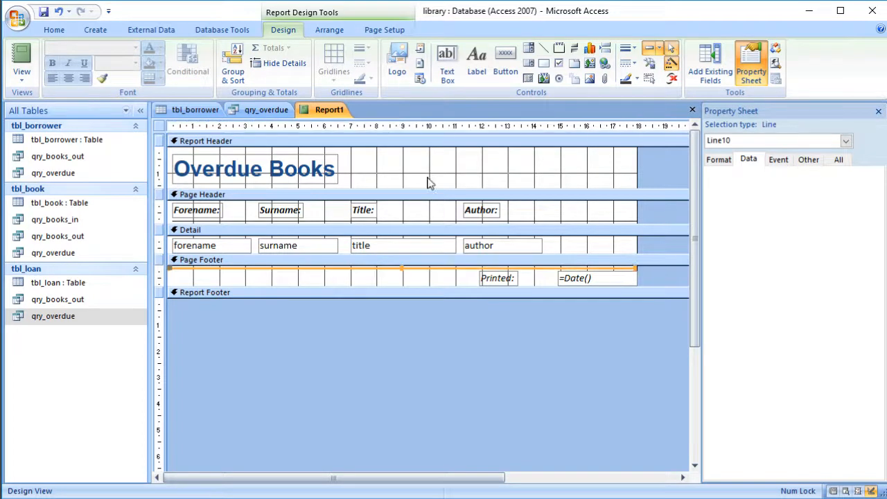
left_click(21, 56)
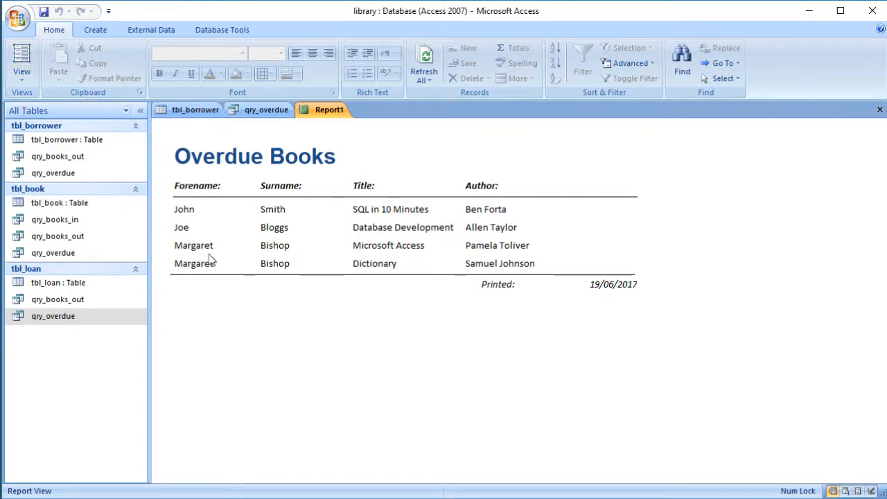
left_click(24, 77)
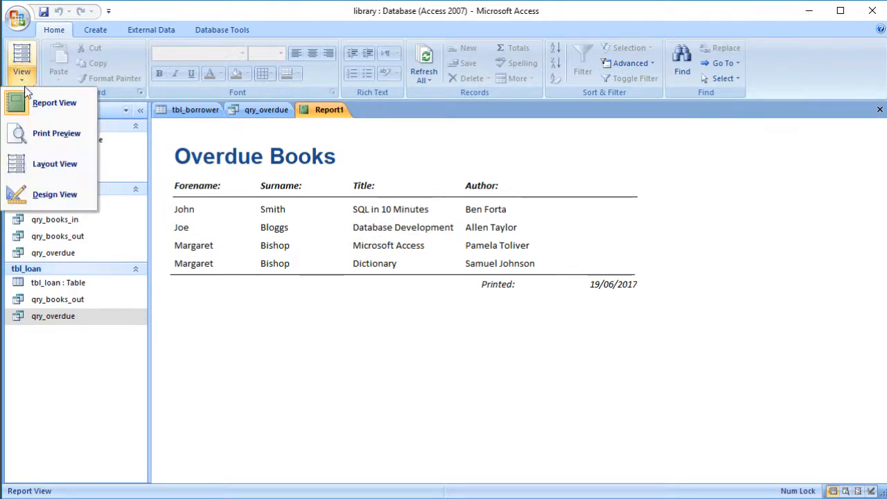
left_click(66, 200)
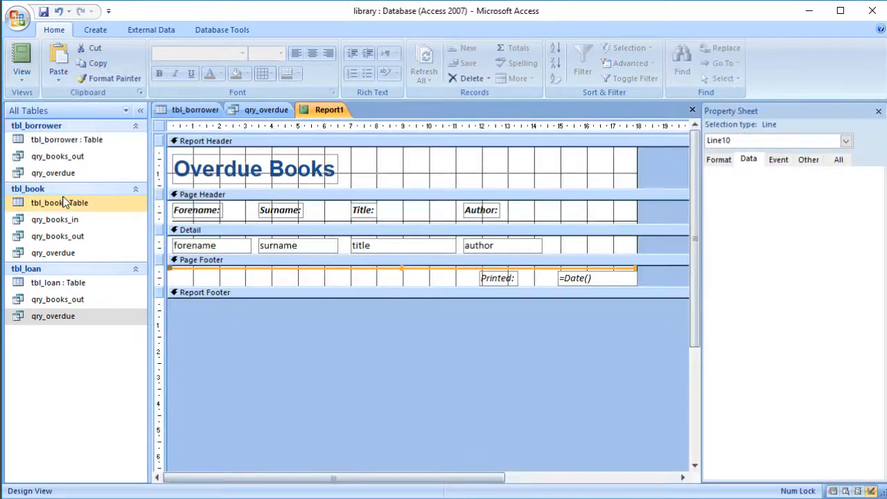
Show the report's available fields, and close the report, saving it as rpt_overdue.
left_click(714, 74)
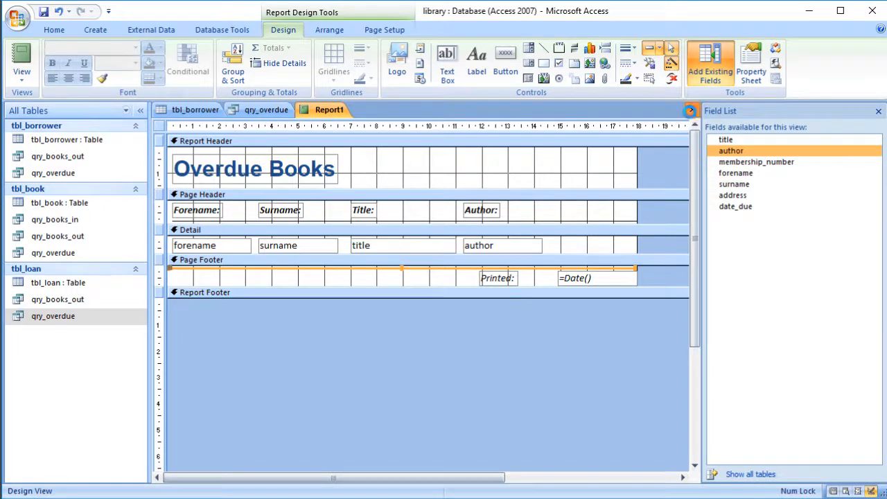
left_click(692, 109)
left_click(392, 398)
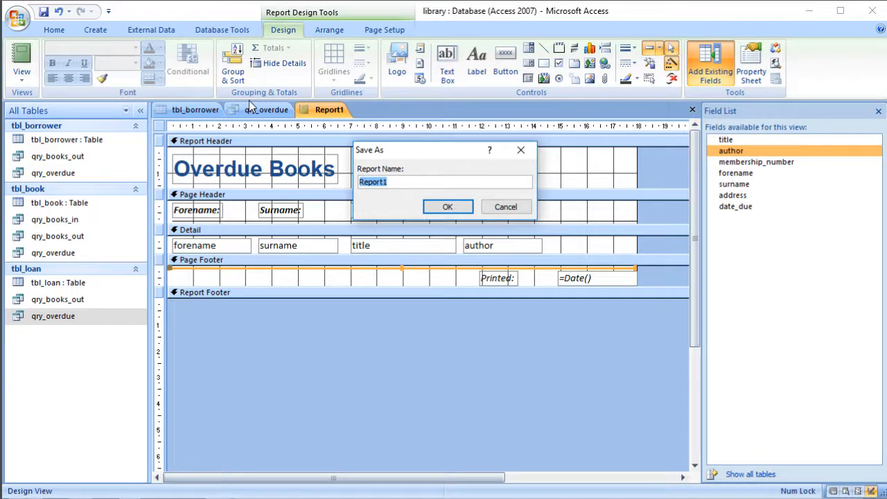
type("rpt_overdue")
key("Return")
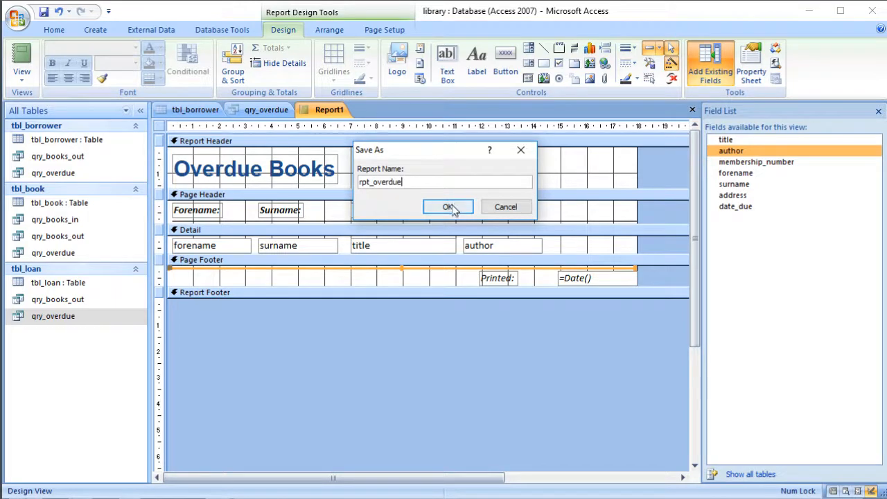
Open qry_overdue in Design View and add the telephone field from tbl_borrower to the query grid.
left_click(22, 61)
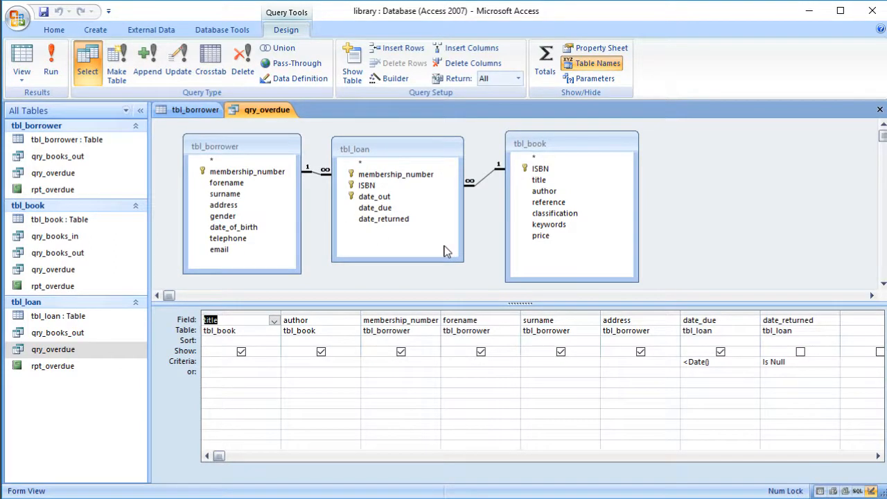
left_click(236, 227)
double_click(242, 239)
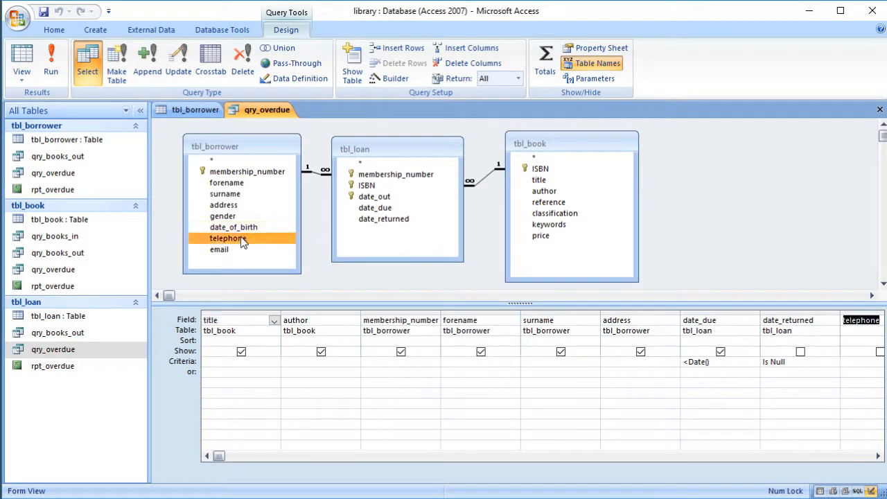
left_click(848, 382)
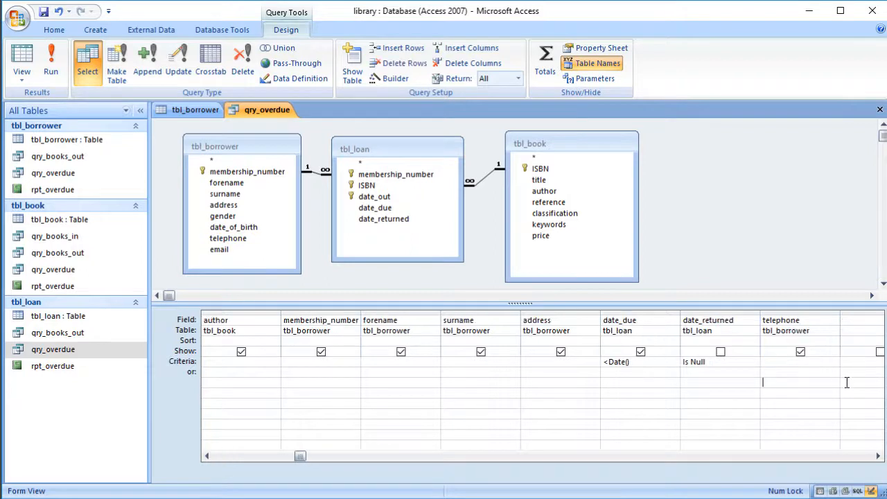
Check the qry_overdue results in Datasheet View and close the query, saving its design changes.
left_click(21, 61)
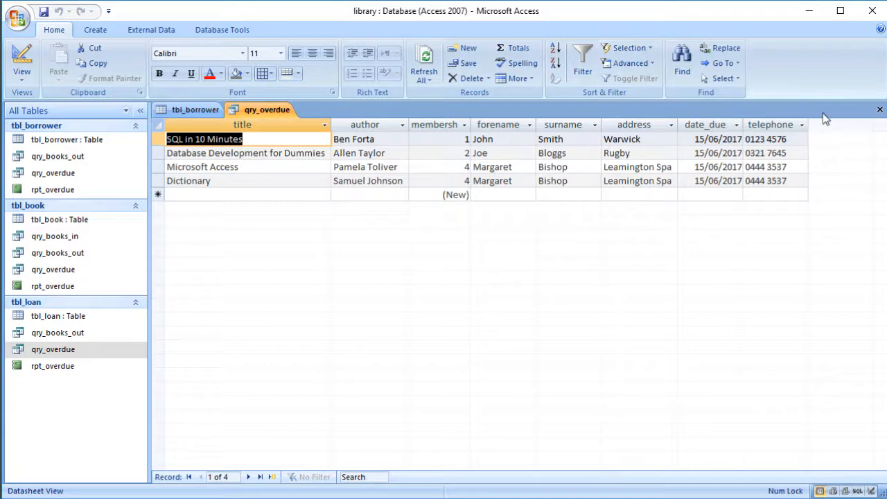
left_click(879, 110)
left_click(439, 397)
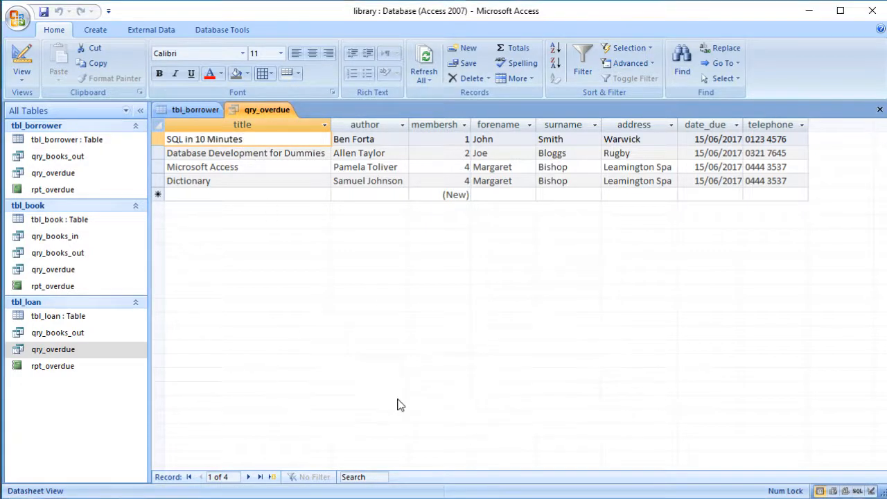
Open rpt_overdue in Design View and limit the Field List to fields in the current record source.
right_click(55, 368)
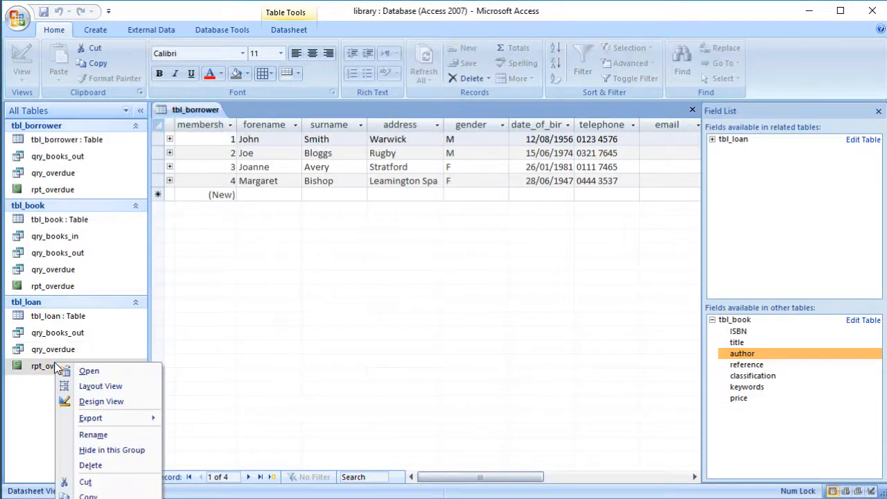
left_click(94, 403)
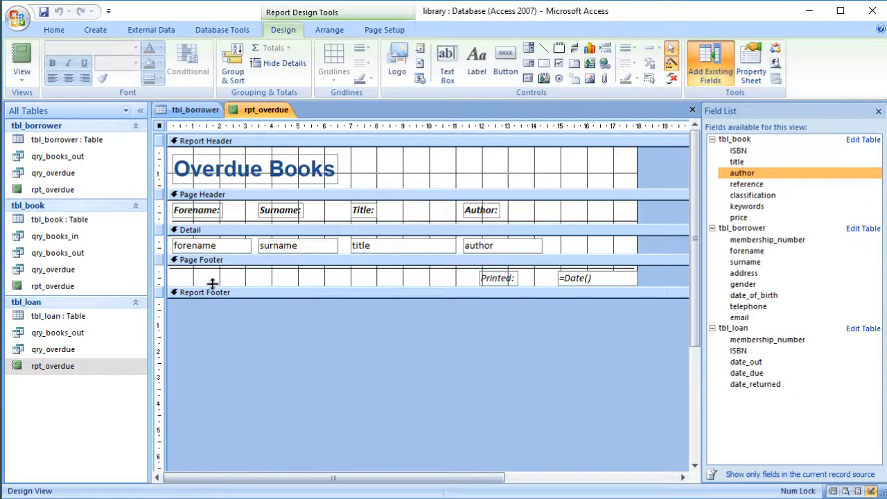
left_click(718, 76)
left_click(717, 76)
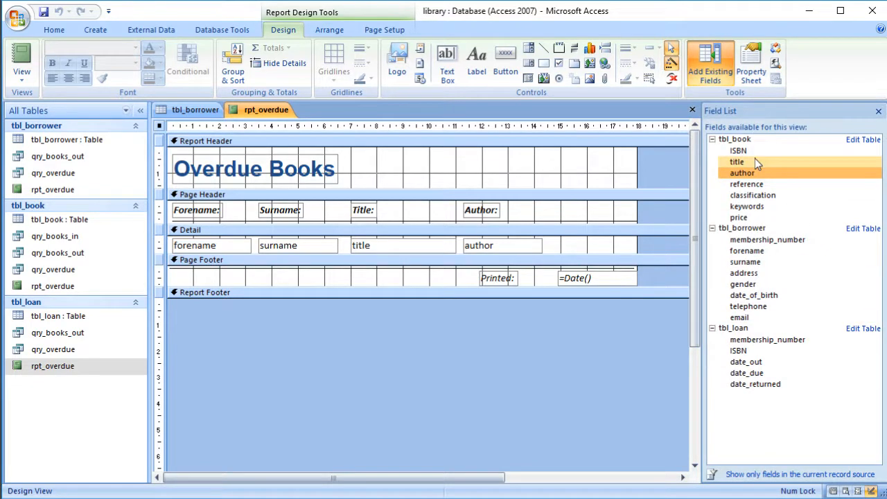
left_click(754, 475)
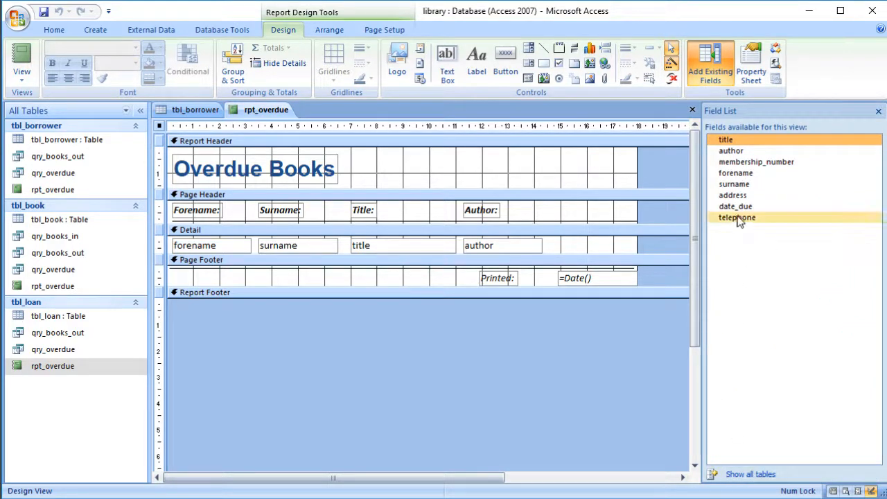
Add the telephone field to the Detail section to the right of author and cut its attached label.
left_click_drag(739, 217, 567, 248)
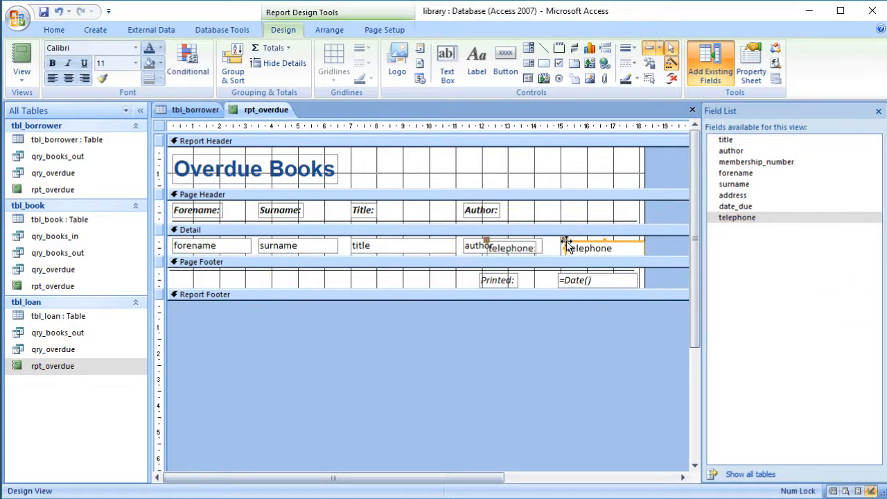
left_click(510, 246)
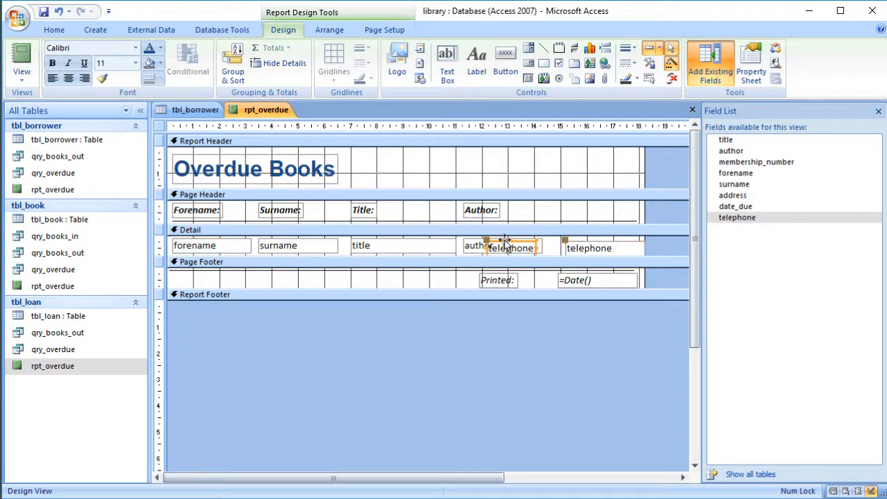
key("Delete")
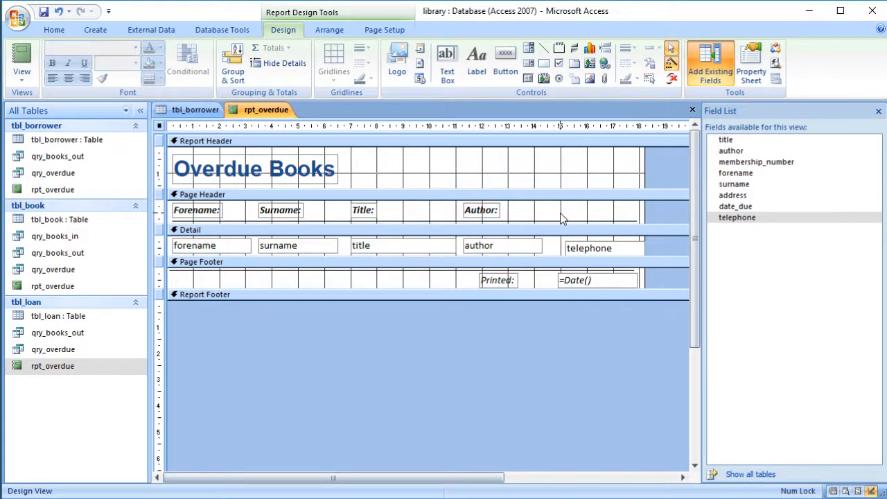
Paste the telephone label into the Page Header, place it to the right of Author and change its text to "Telephone:".
left_click(562, 217)
key("ctrl+v")
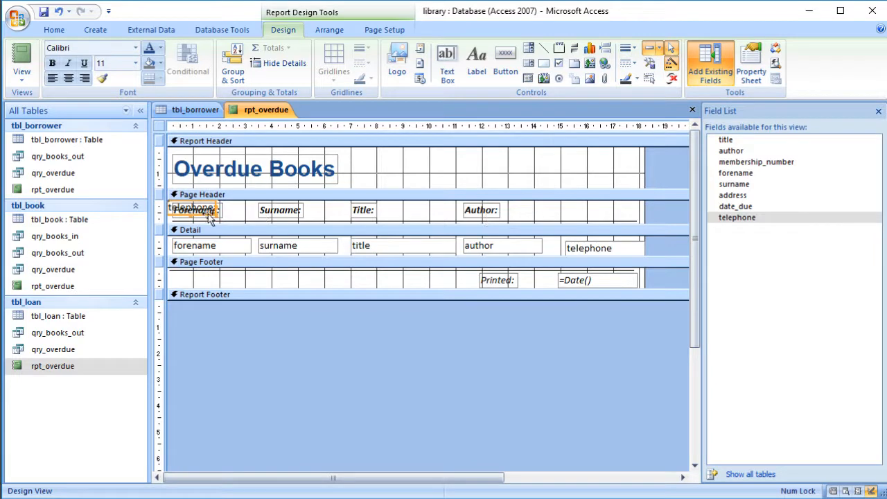
left_click_drag(210, 213, 590, 211)
left_click(554, 212)
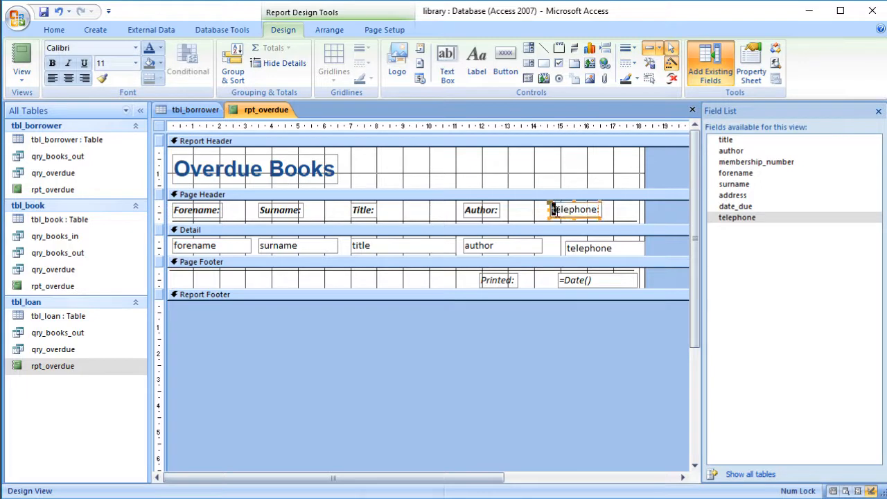
key("End")
type(":")
type("T")
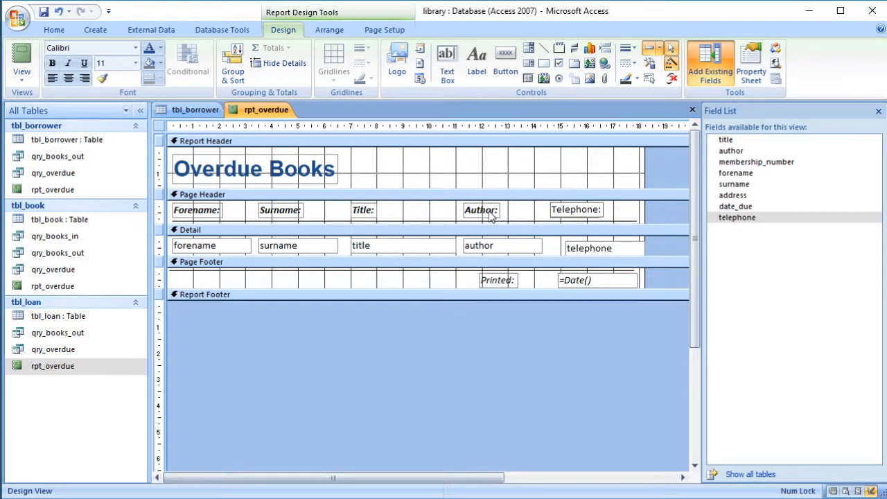
Copy the Author label's formatting to the Telephone label with Format Painter and align the telephone text box directly beneath it.
left_click(491, 215)
left_click(104, 83)
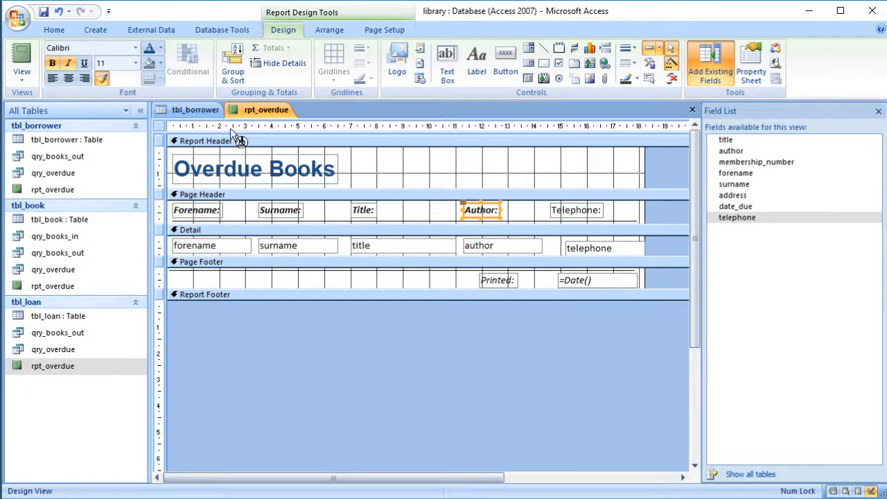
left_click(575, 212)
left_click(576, 243)
left_click_drag(577, 244, 561, 237)
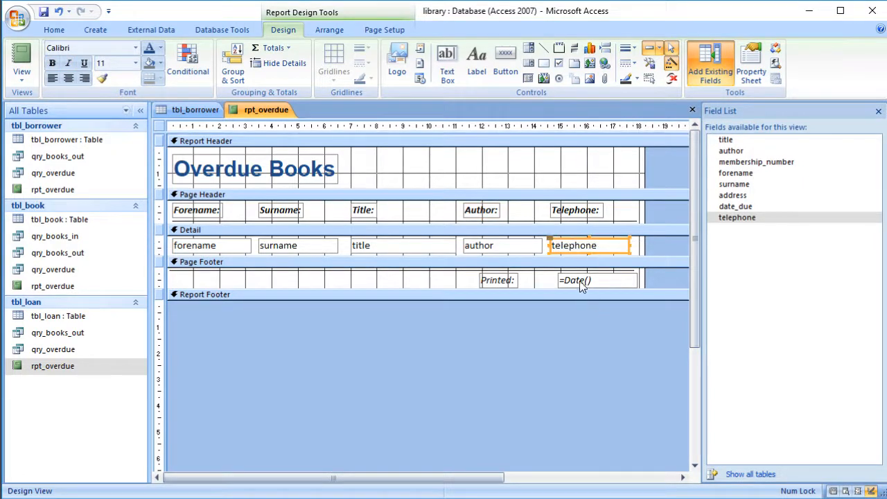
Move the Printed: label in the Page Footer closer to its date box and display the report in Report View.
left_click(487, 275)
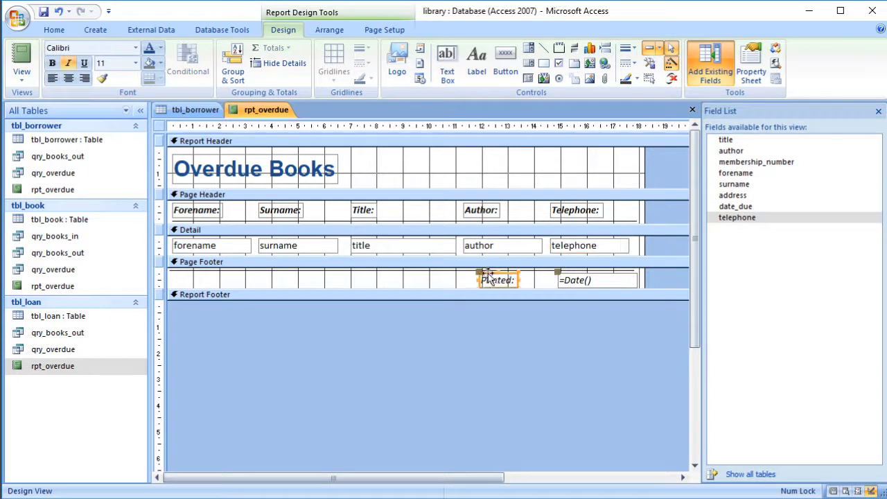
left_click_drag(488, 276, 509, 275)
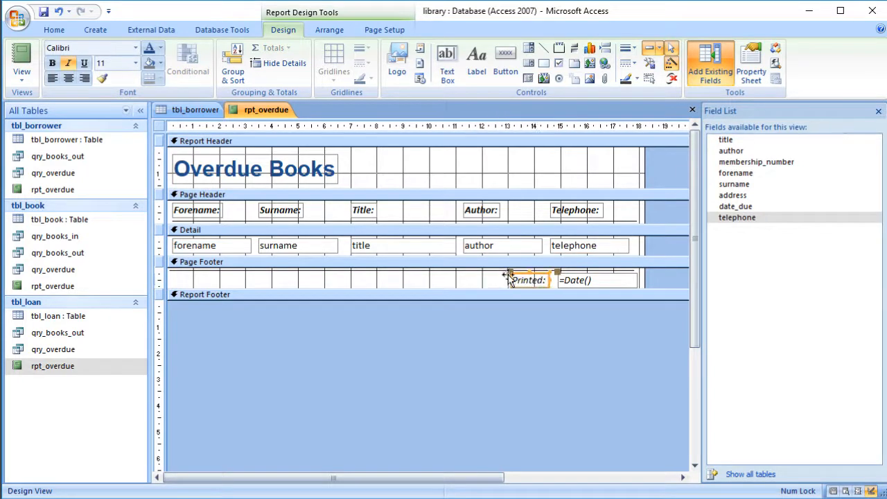
left_click(22, 59)
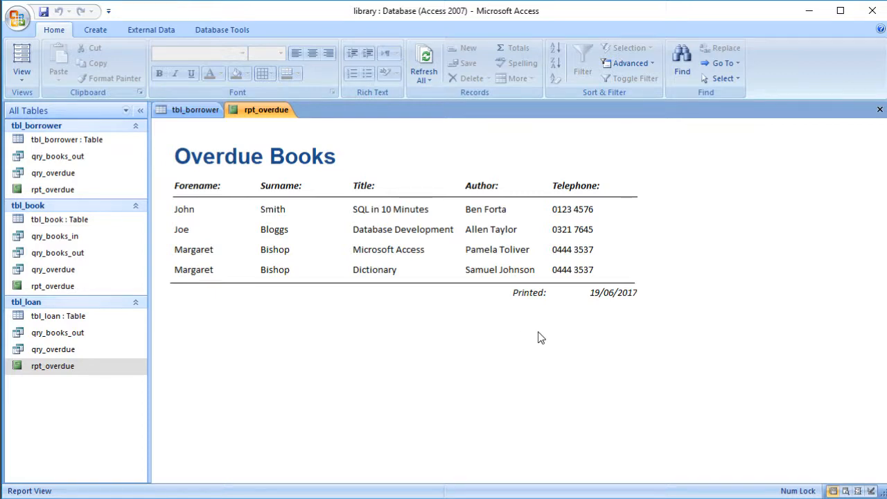
Return the report to Design View and add a group on membership_number.
left_click(20, 83)
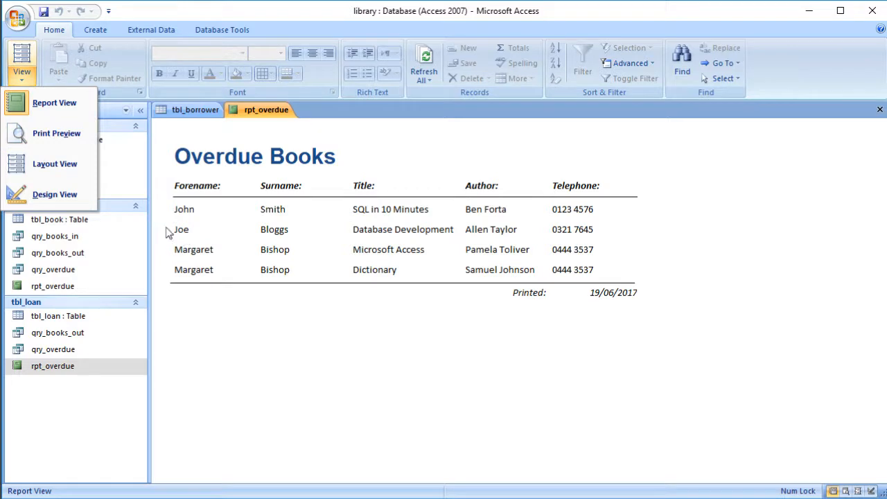
left_click(54, 197)
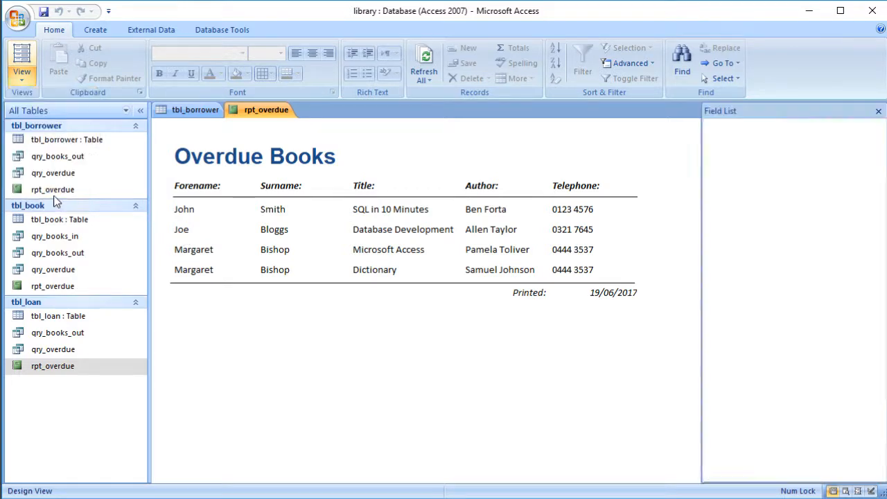
right_click(253, 334)
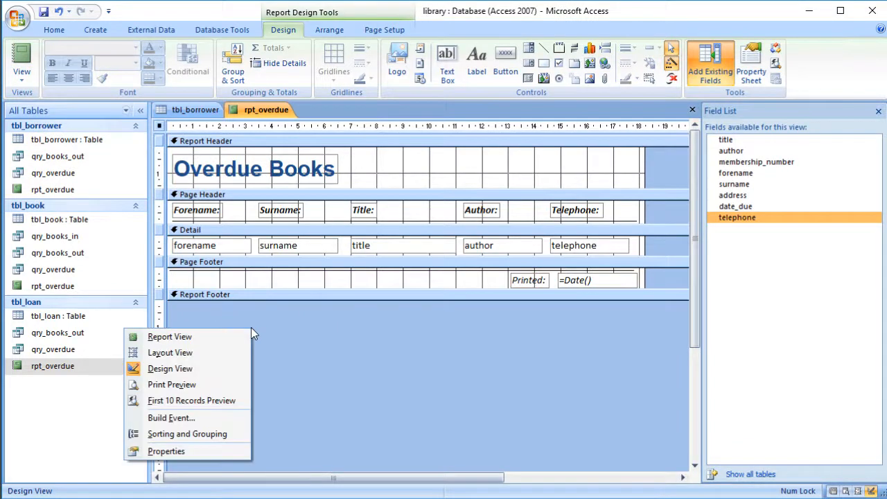
left_click(223, 434)
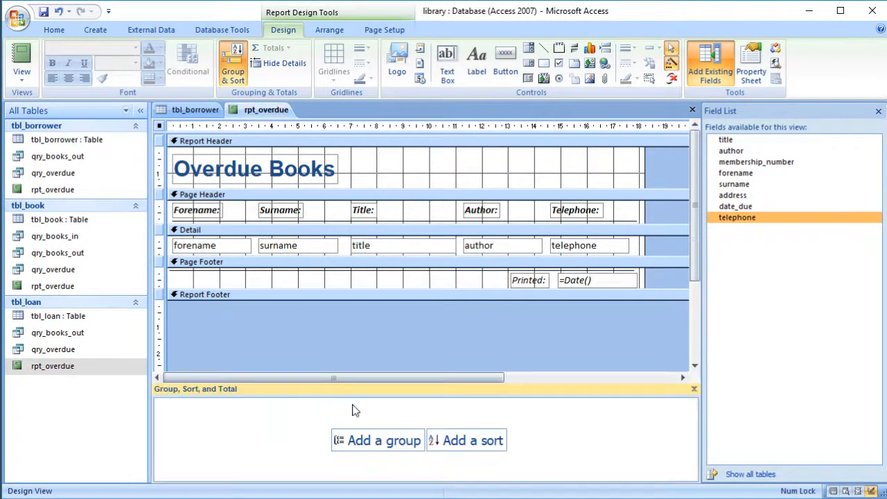
left_click(415, 445)
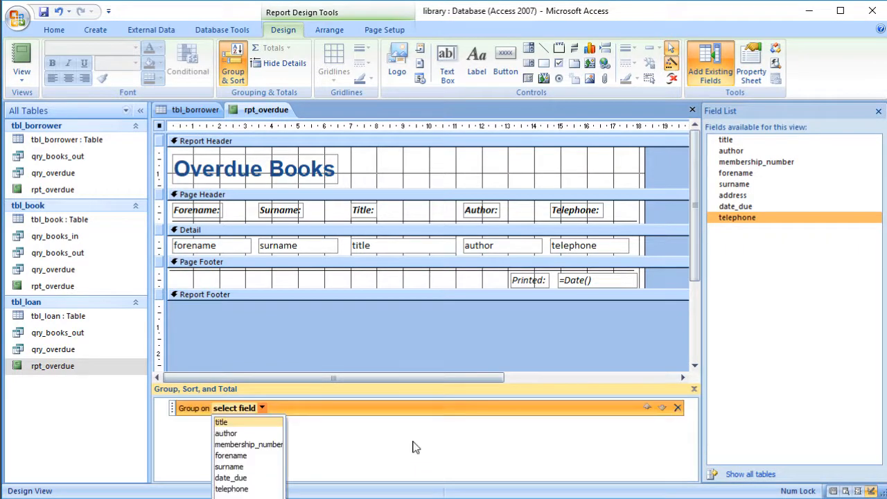
left_click(251, 444)
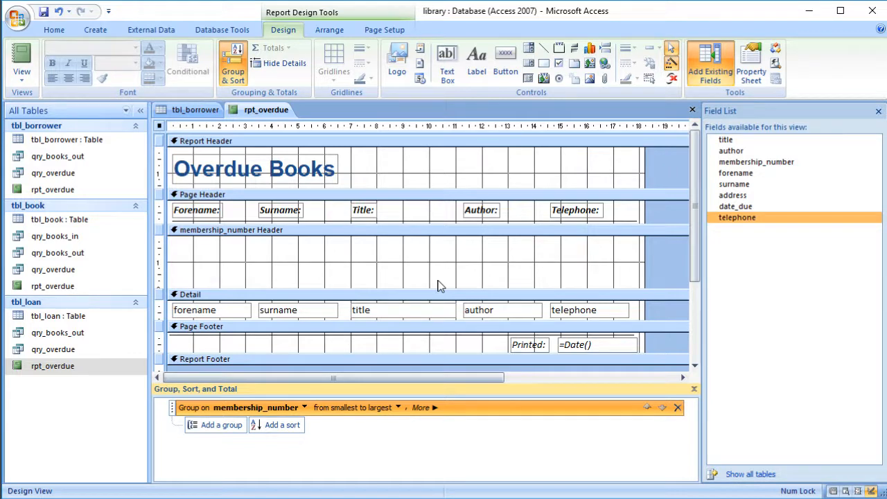
Move the forename and surname text boxes from Detail into the membership_number Header, side by side.
left_click(246, 309)
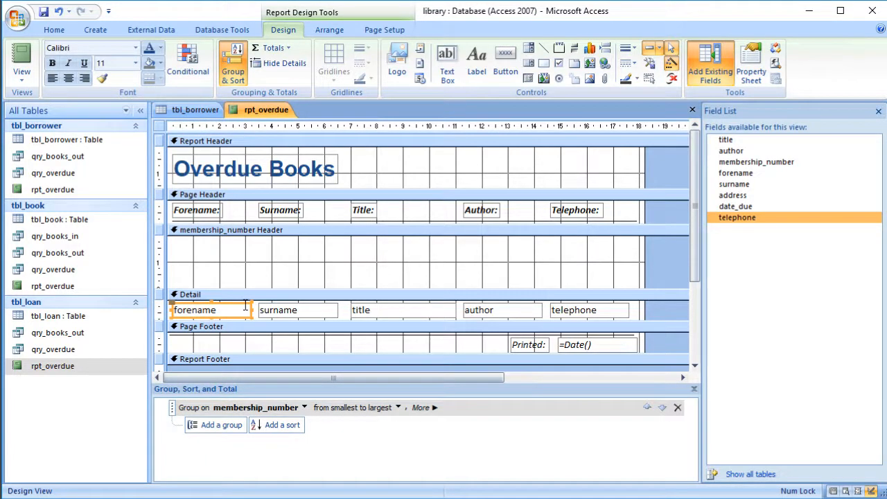
left_click_drag(246, 308, 226, 251)
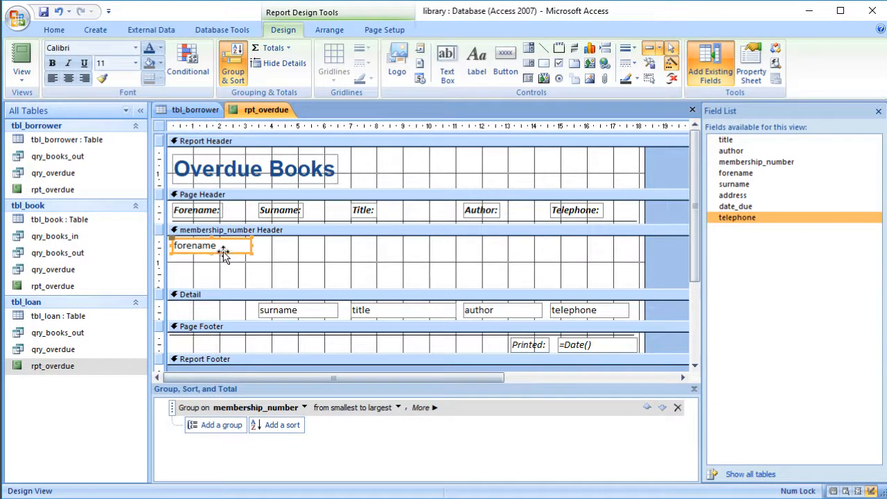
left_click(332, 307)
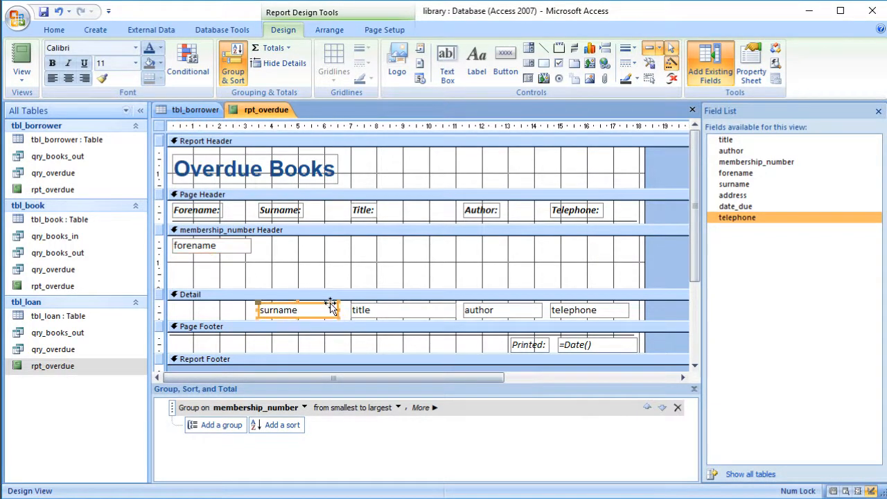
key("Delete")
left_click(303, 266)
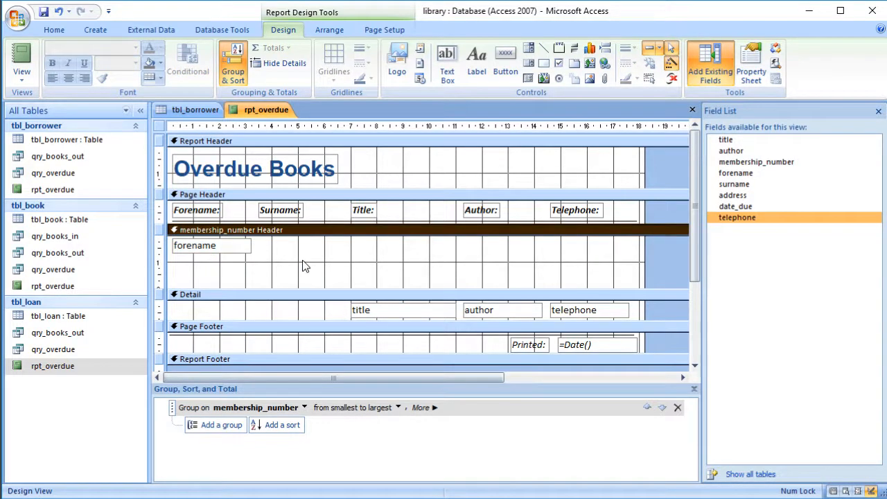
key("ctrl+v")
left_click_drag(241, 250, 328, 252)
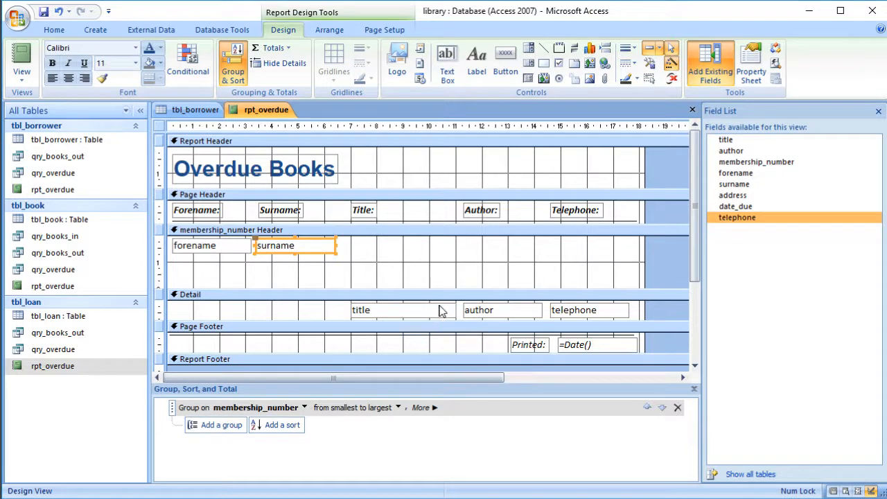
Move the telephone text box from Detail into the membership_number Header, immediately to the right of surname.
left_click(561, 307)
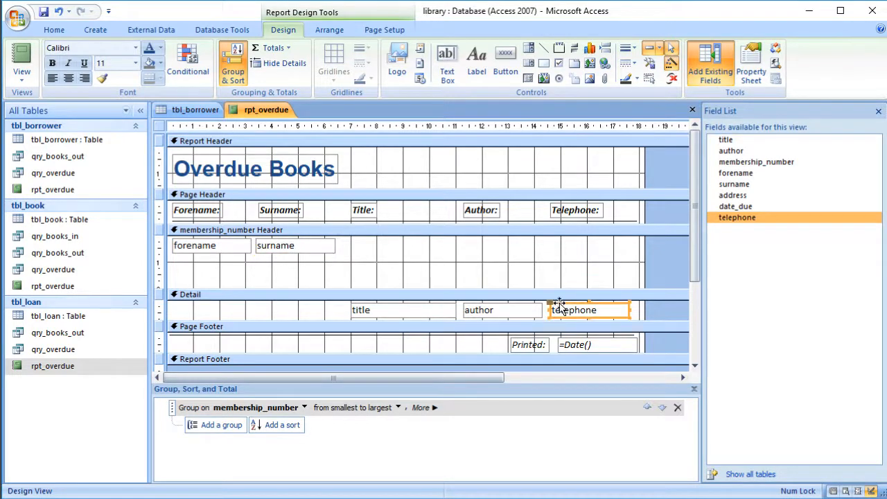
key("Delete")
left_click(369, 258)
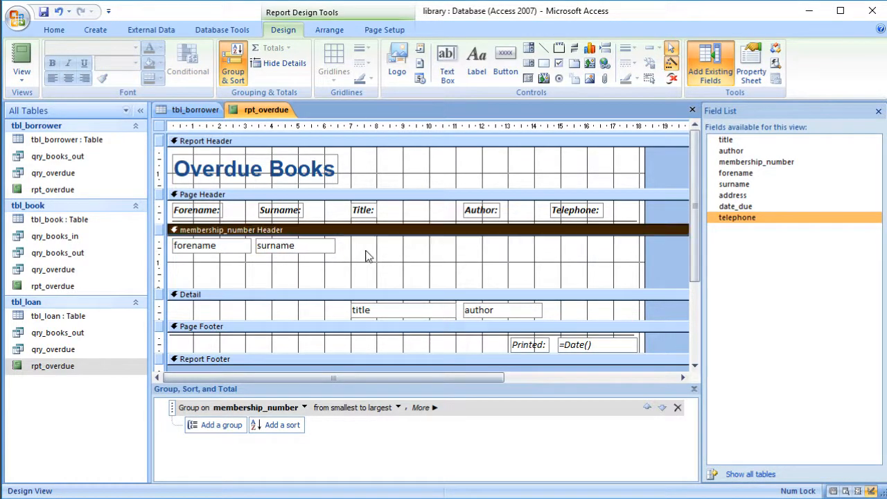
key("ctrl+v")
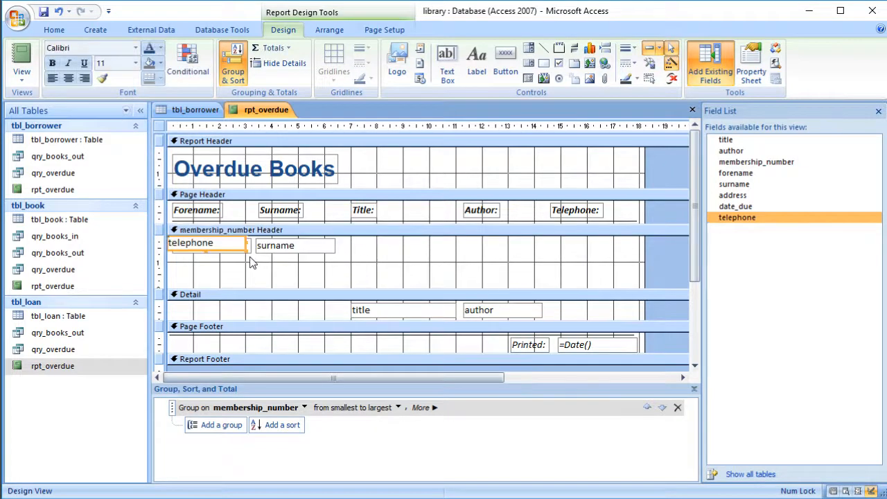
left_click_drag(230, 251, 404, 256)
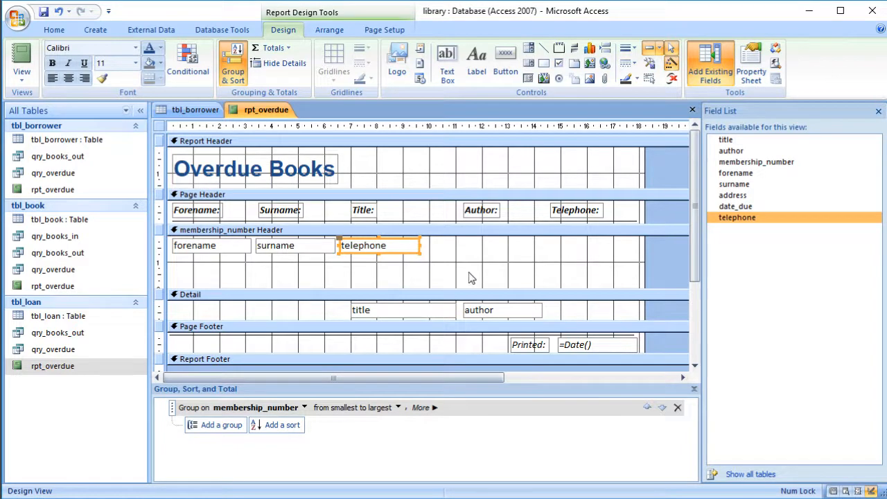
Delete the three text boxes from the membership_number Header and all five column labels from the Page Header.
left_click_drag(468, 272, 170, 238)
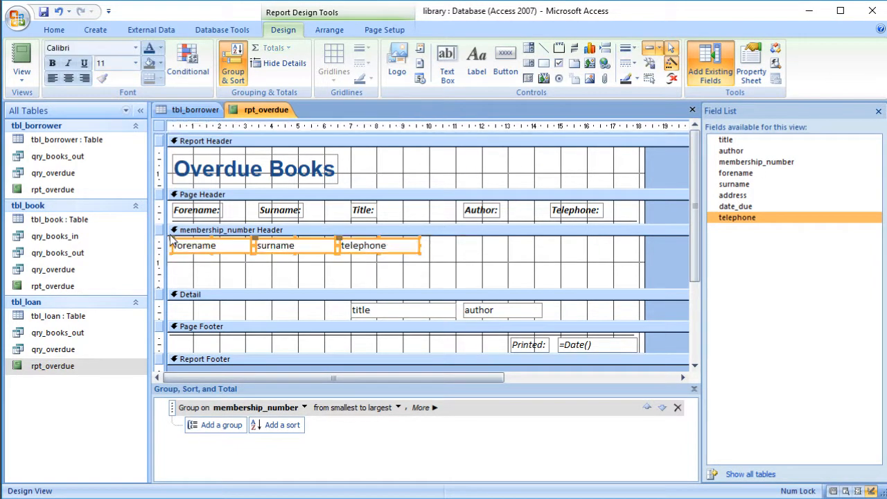
key("Delete")
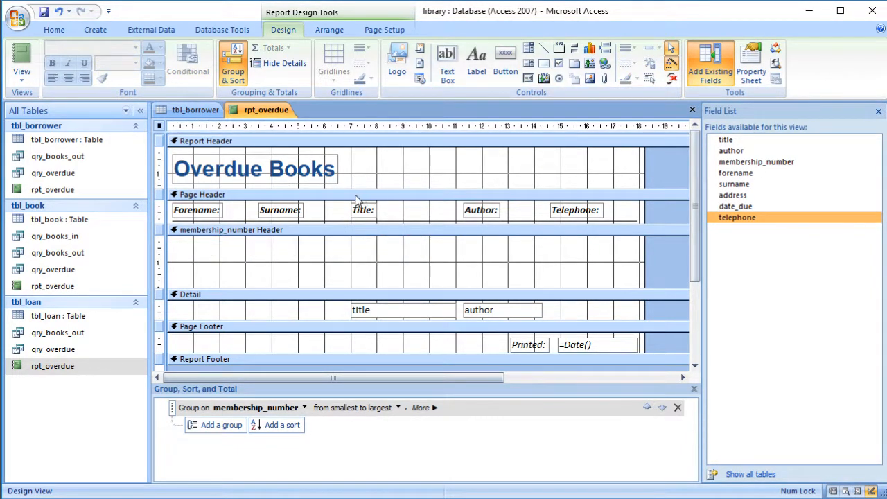
left_click(222, 212)
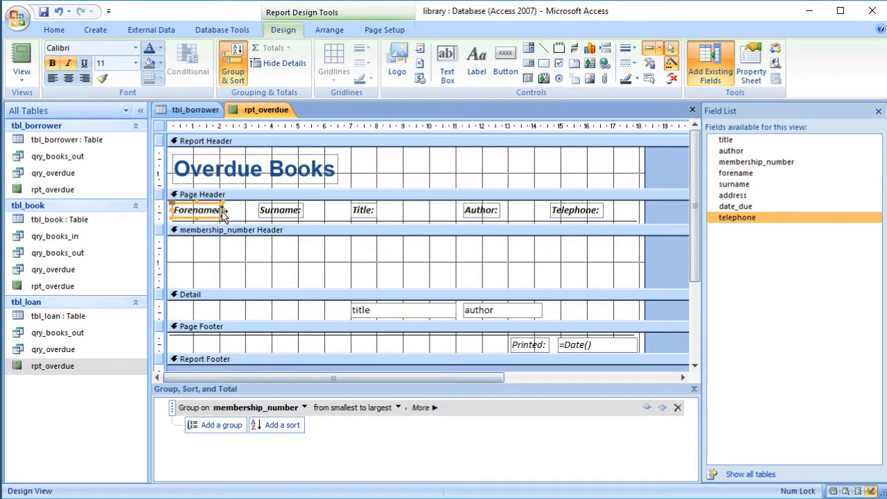
key("Delete")
left_click(281, 211)
key("Delete")
left_click(361, 210)
key("Delete")
left_click(471, 208)
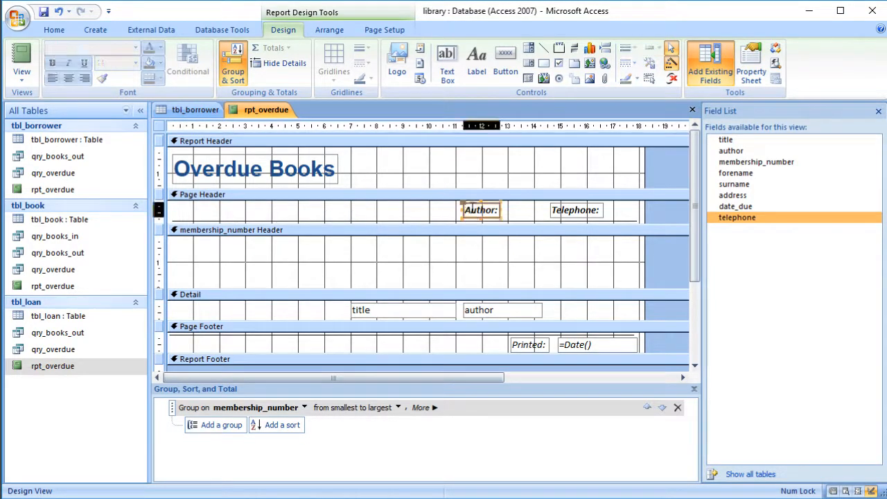
key("Delete")
left_click(569, 210)
key("Delete")
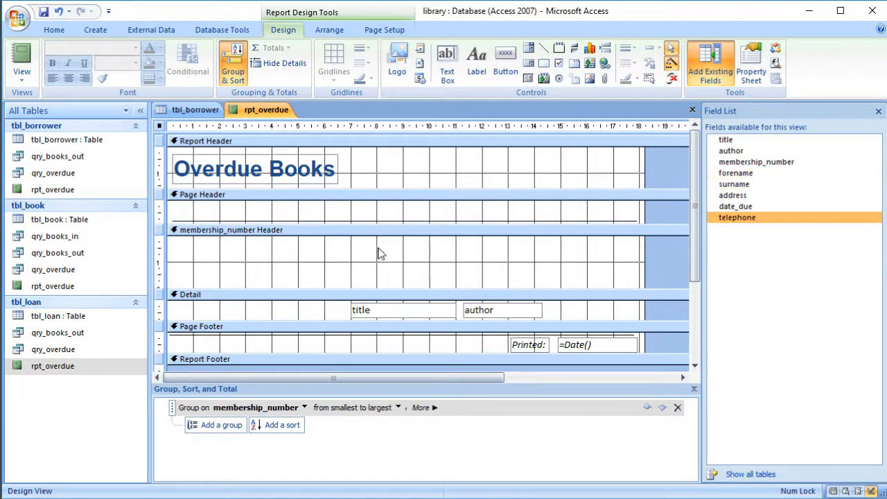
Add the forename field to the membership_number Header, label it "Forename:" and place it at the section's upper left.
left_click_drag(735, 173, 342, 256)
left_click(267, 260)
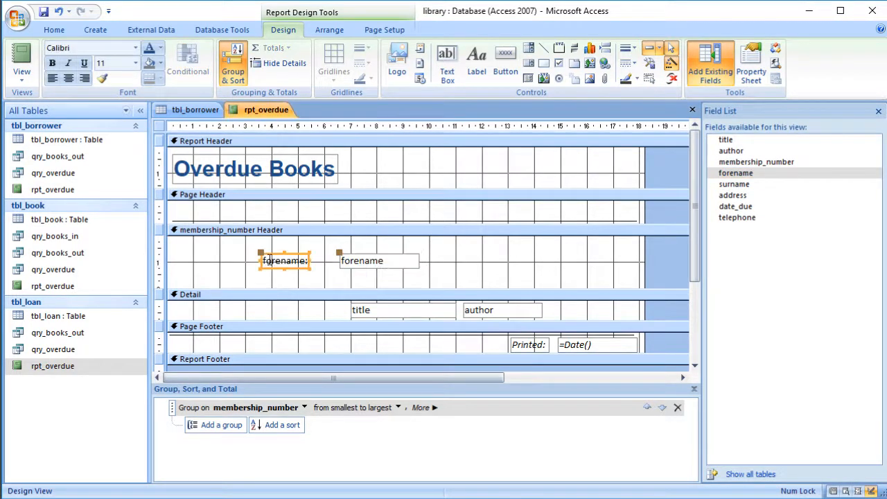
left_click(263, 260)
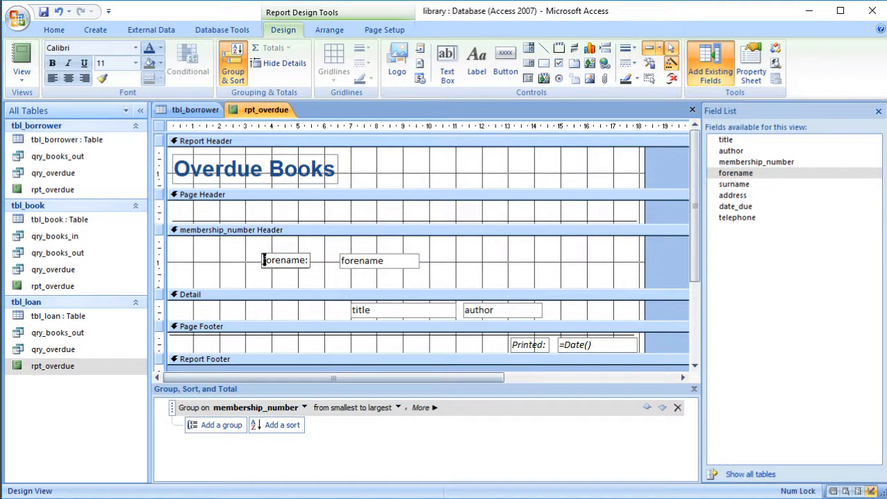
key("Delete")
type("F")
left_click(412, 267)
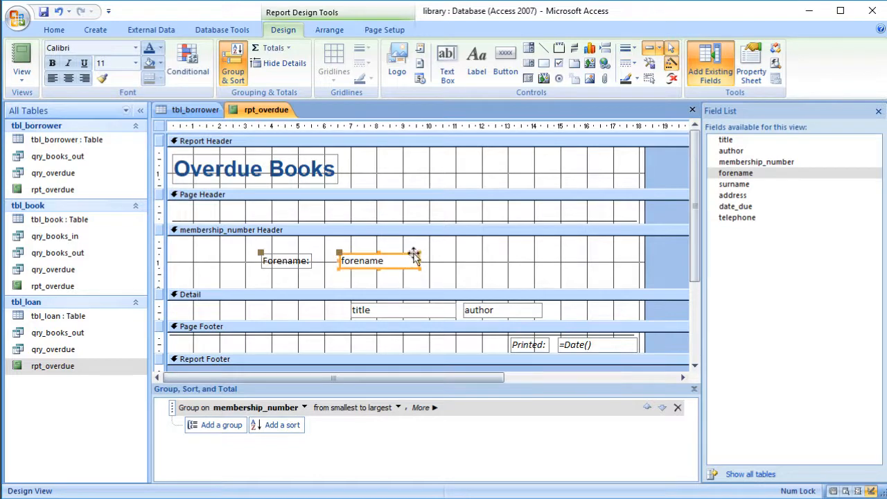
left_click_drag(414, 255, 319, 243)
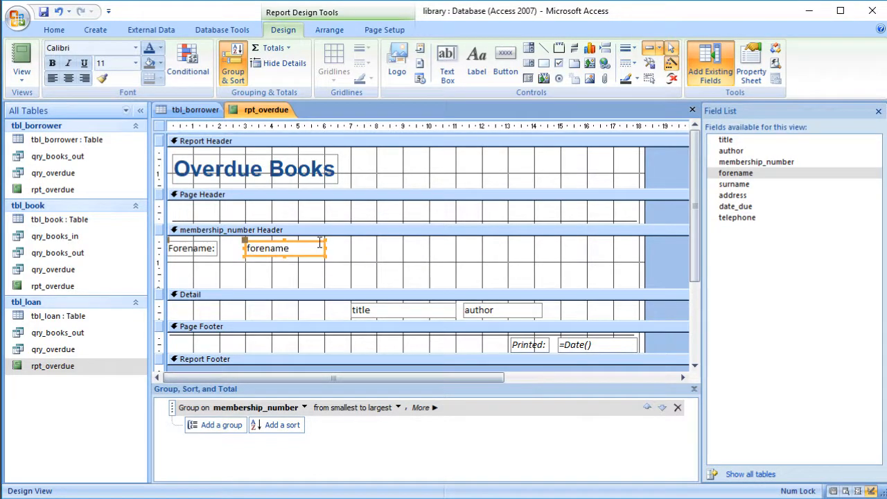
left_click(342, 251)
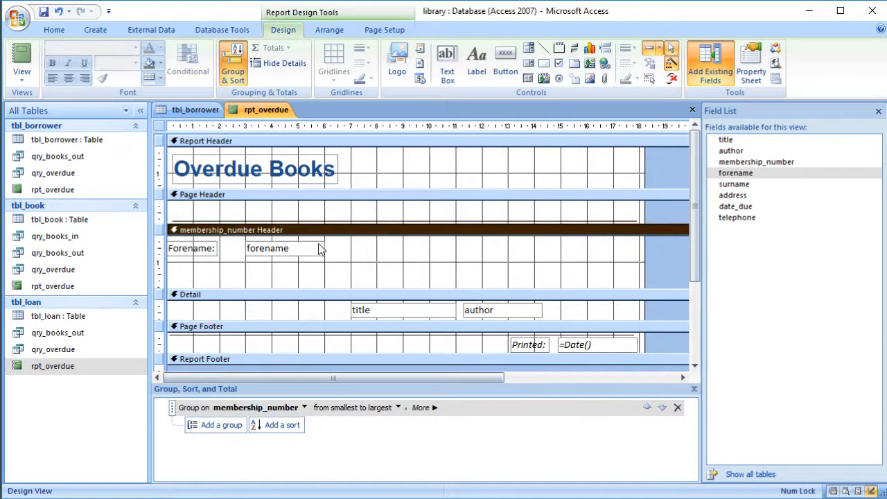
left_click(321, 249)
Add the surname field to the membership_number Header, label it "Surname:" and align it directly beneath forename.
left_click_drag(734, 184, 375, 278)
left_click(300, 277)
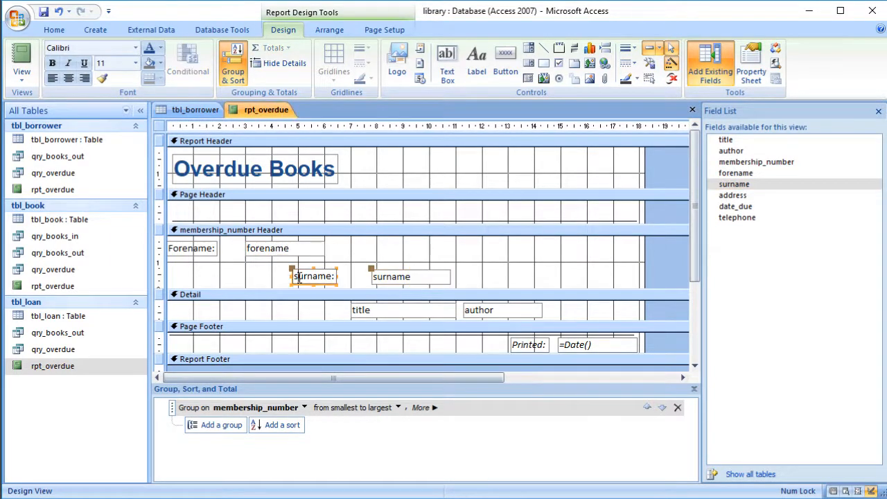
left_click(299, 277)
key("BackSpace")
type("S")
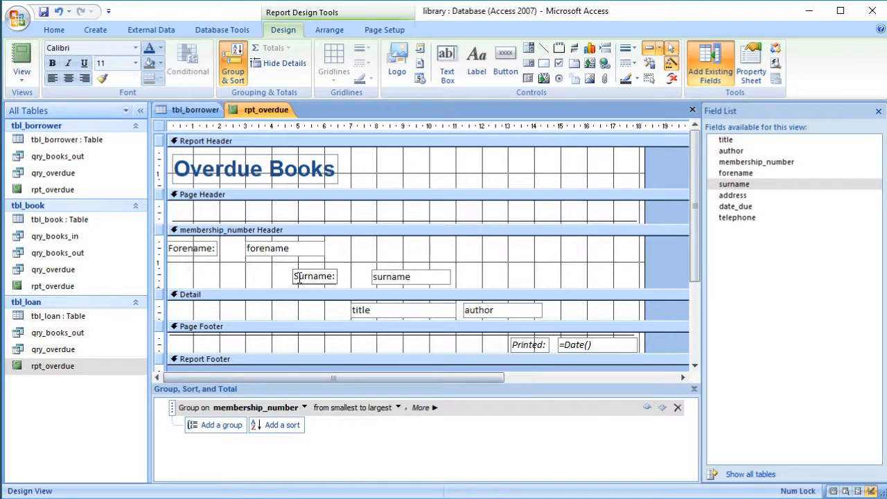
left_click(435, 271)
left_click_drag(432, 275, 305, 262)
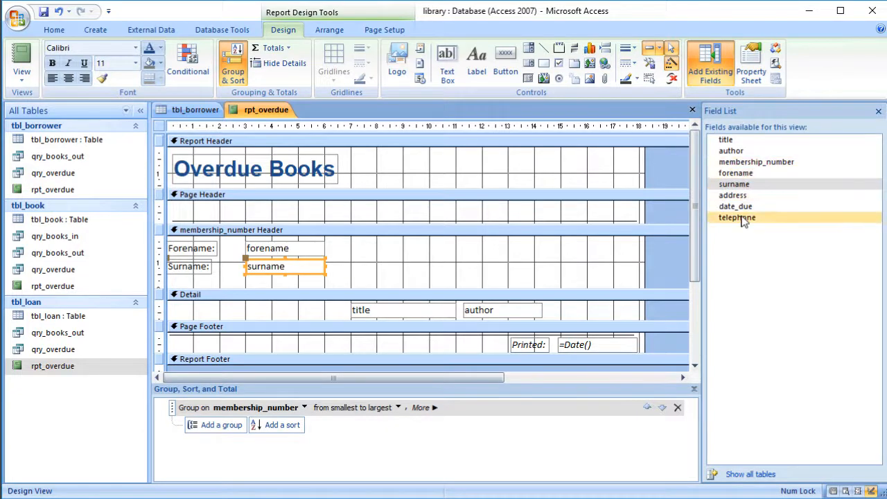
Add the telephone field at the right of the membership_number Header, level with forename, and label it "Telephone:".
left_click_drag(737, 217, 591, 243)
left_click(483, 249)
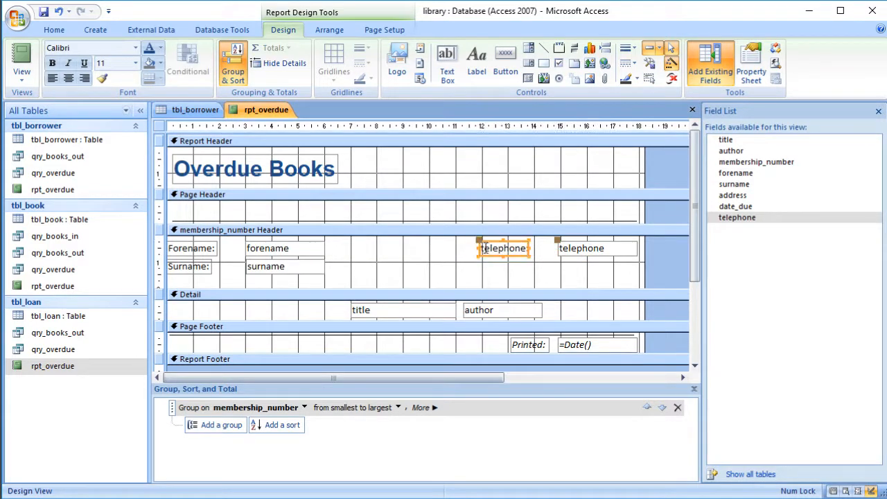
left_click_drag(483, 248, 480, 247)
type("Te")
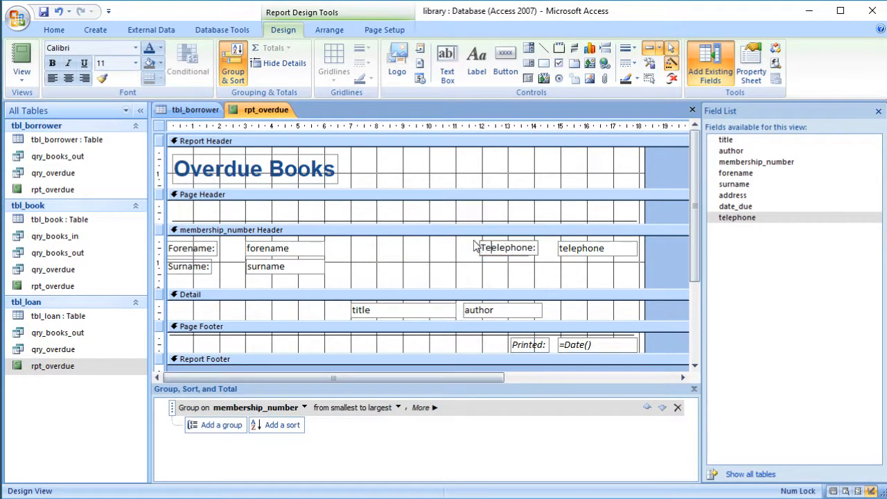
key("BackSpace")
Resize the membership_number Header to about 2.3 cm tall, leaving an empty row beneath the surname field.
left_click_drag(344, 289, 342, 279)
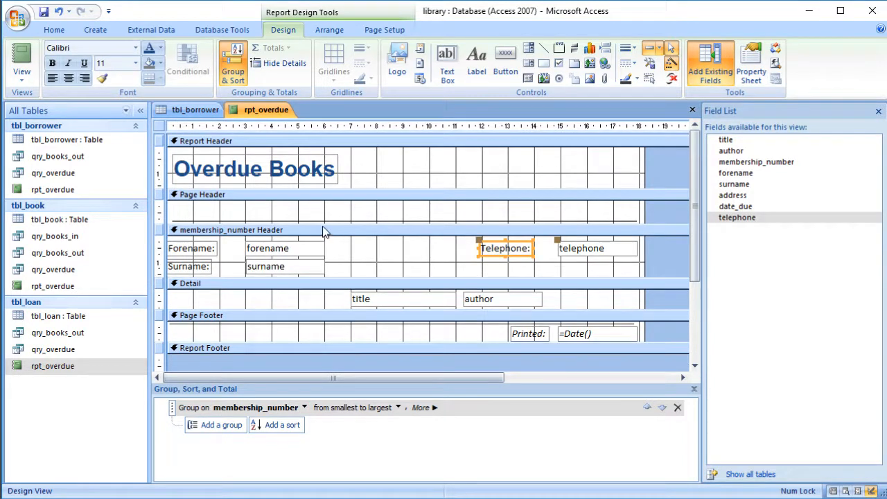
left_click_drag(322, 199, 320, 205)
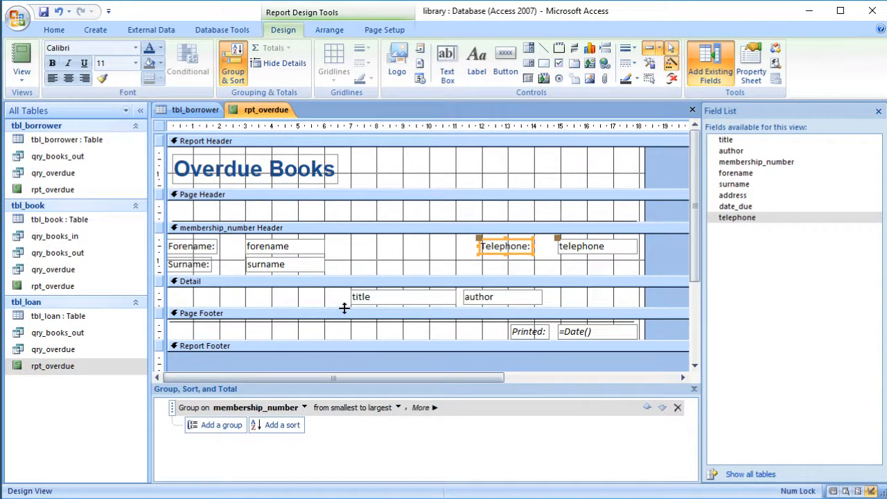
left_click_drag(365, 275, 365, 294)
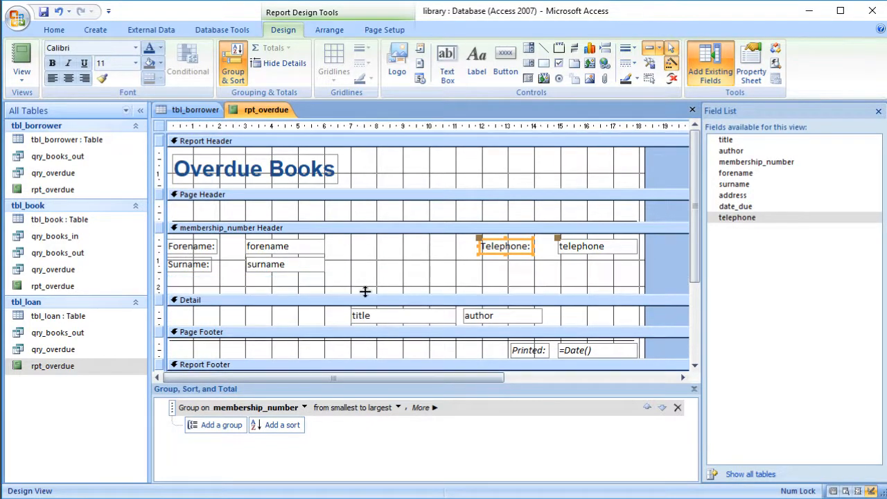
Add a bold "Title" label in the empty row of the membership_number Header, beneath the Surname: label.
left_click(478, 70)
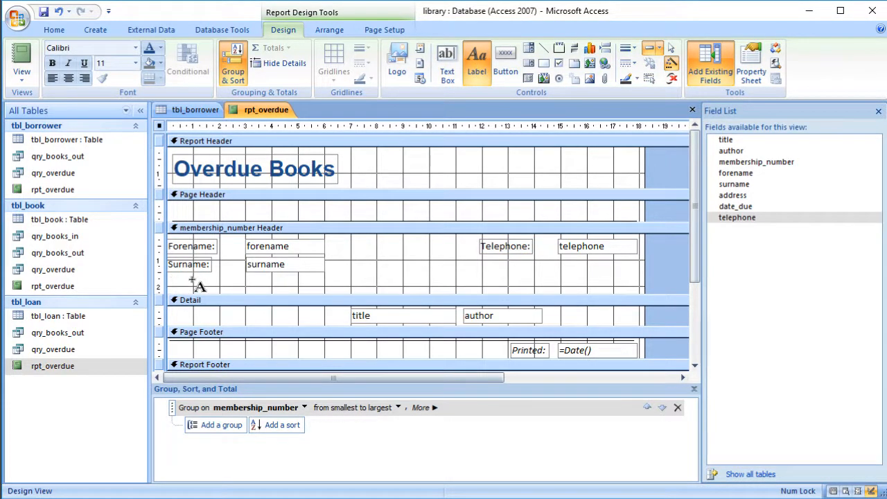
left_click(195, 281)
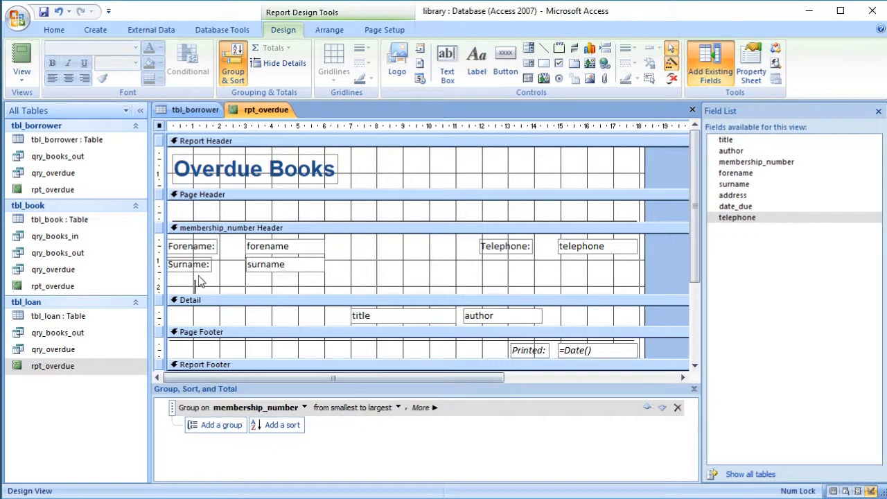
type("Title")
key("Return")
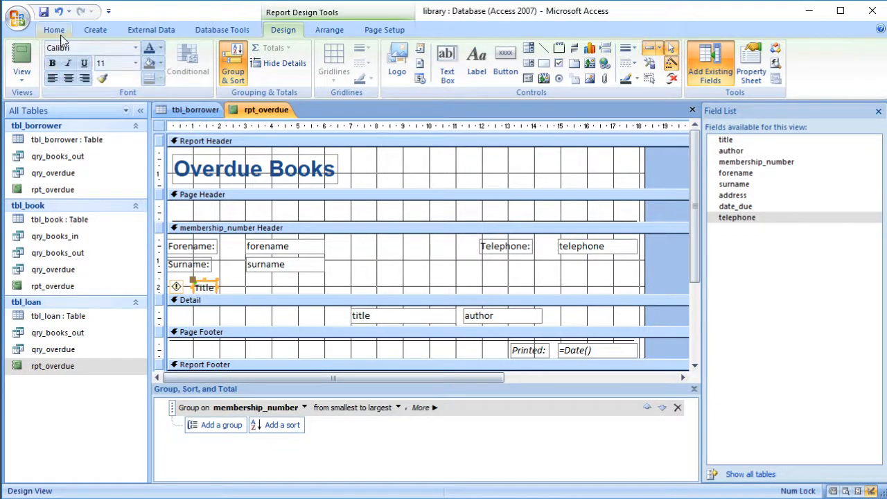
left_click(52, 63)
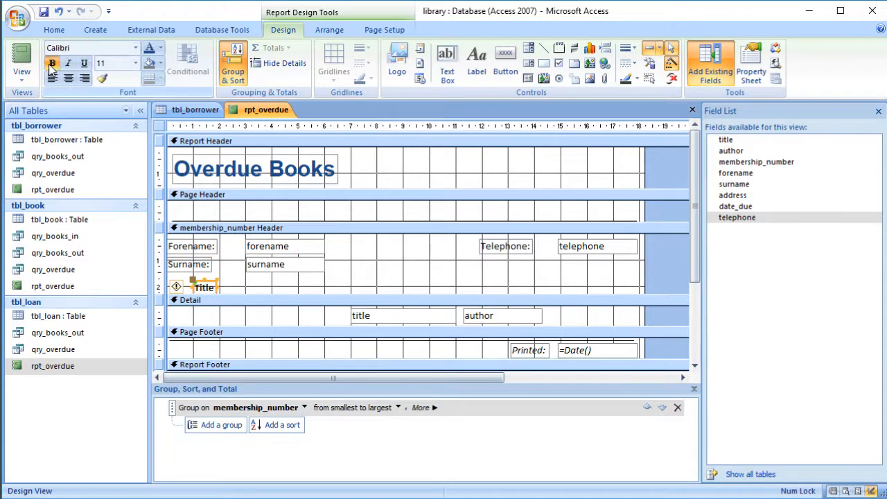
Add a bold "Author" label to the membership_number Header, on the same row as the Title label.
left_click(480, 59)
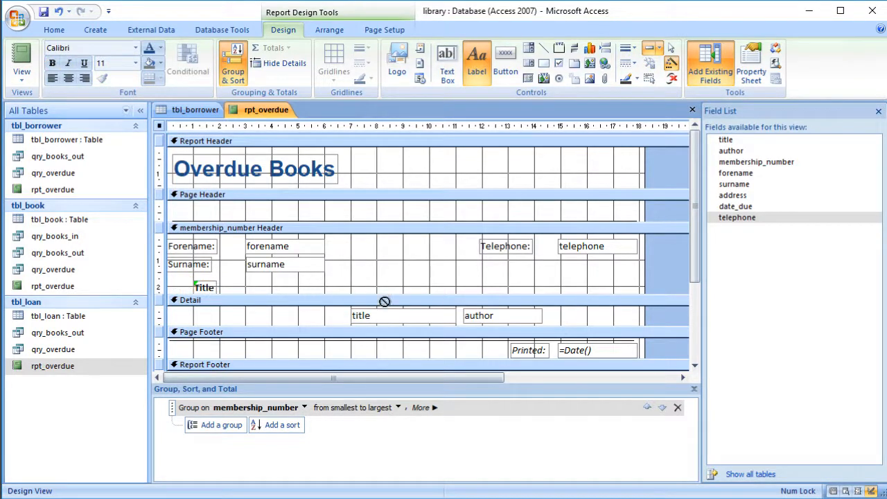
key("Escape")
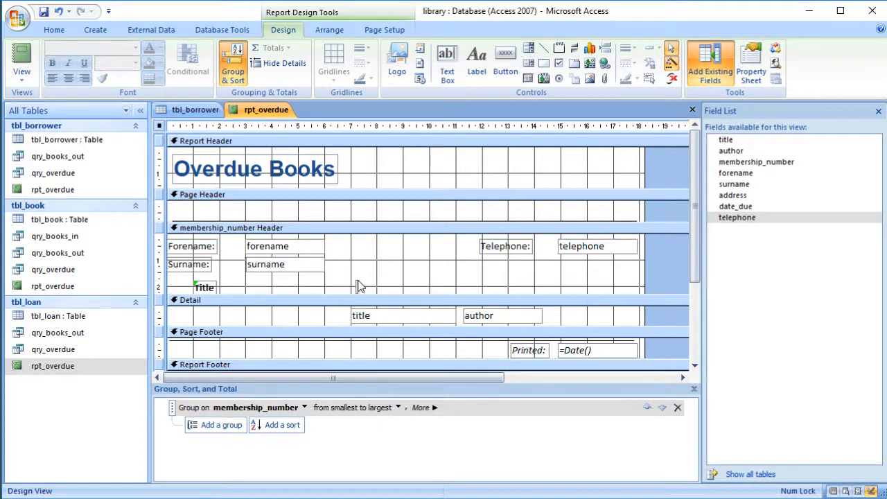
left_click(359, 287)
type("Author")
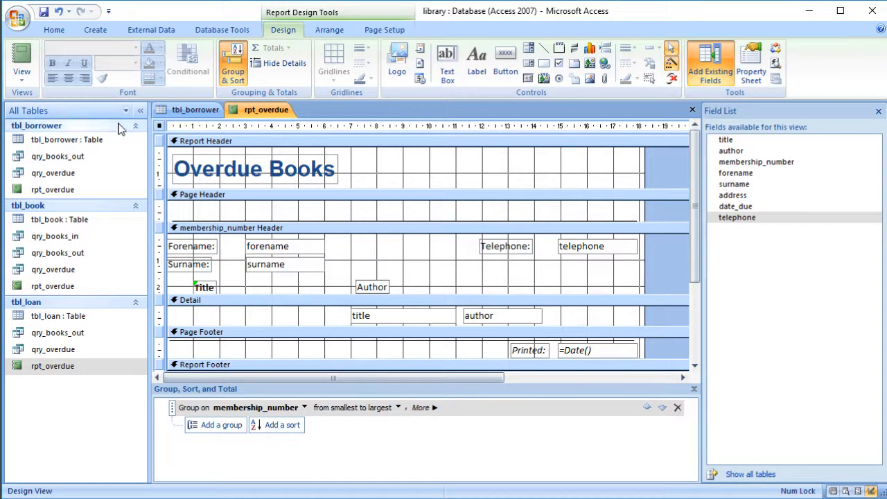
key("Return")
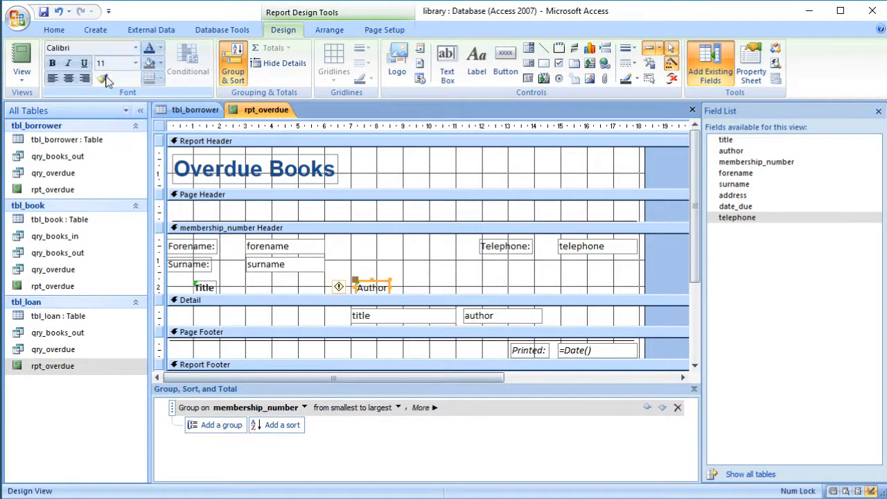
key("ctrl+b")
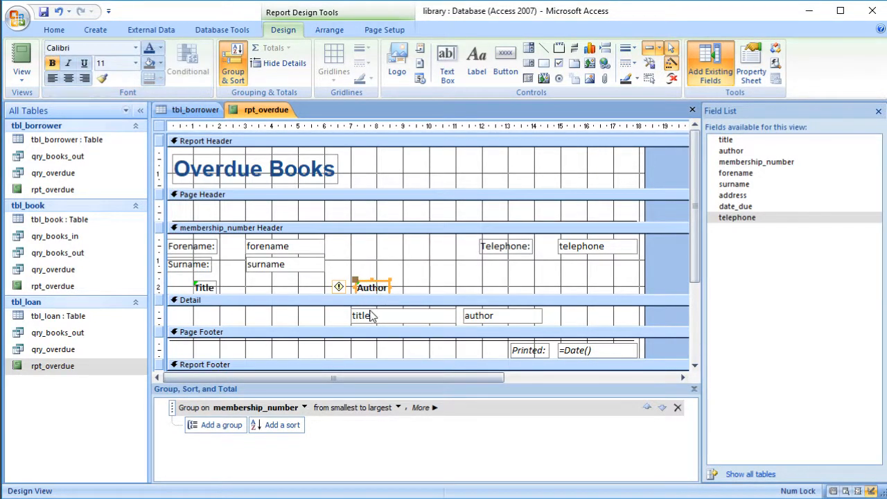
Move the title and author fields in Detail to the 1 cm and 6 cm marks, and line up the Author label above its field.
left_click_drag(368, 314, 213, 311)
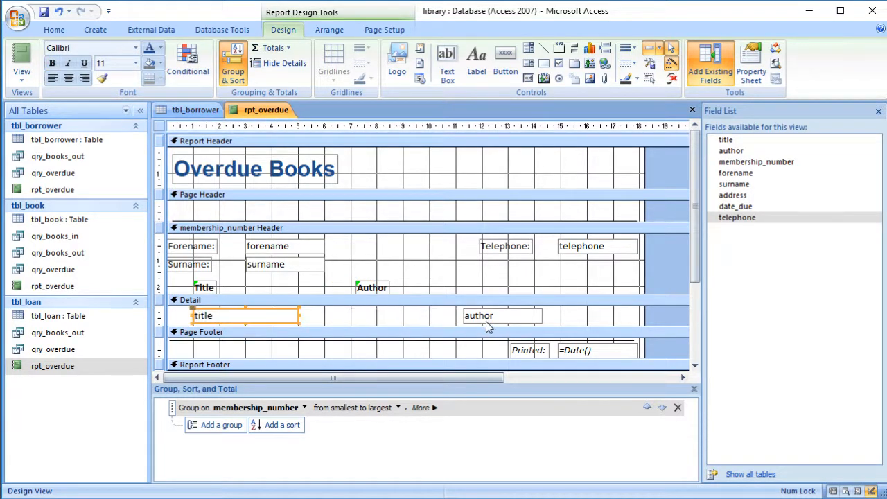
left_click_drag(486, 321, 346, 322)
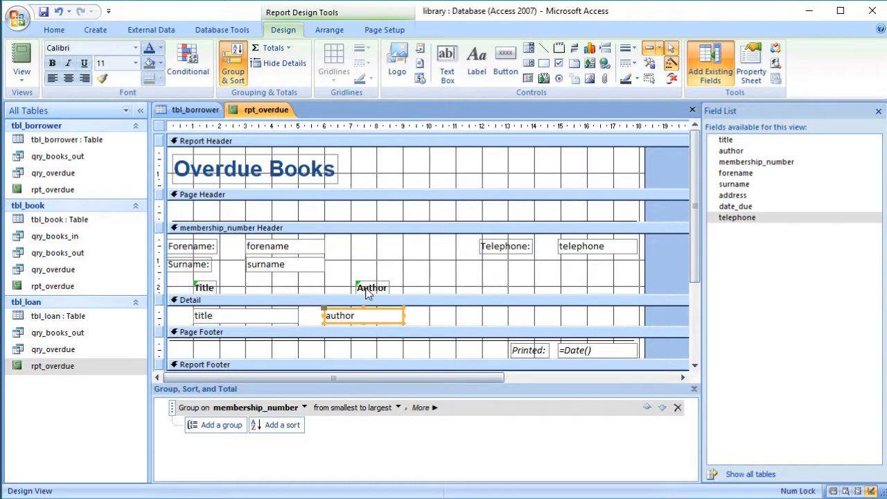
left_click_drag(368, 291, 323, 291)
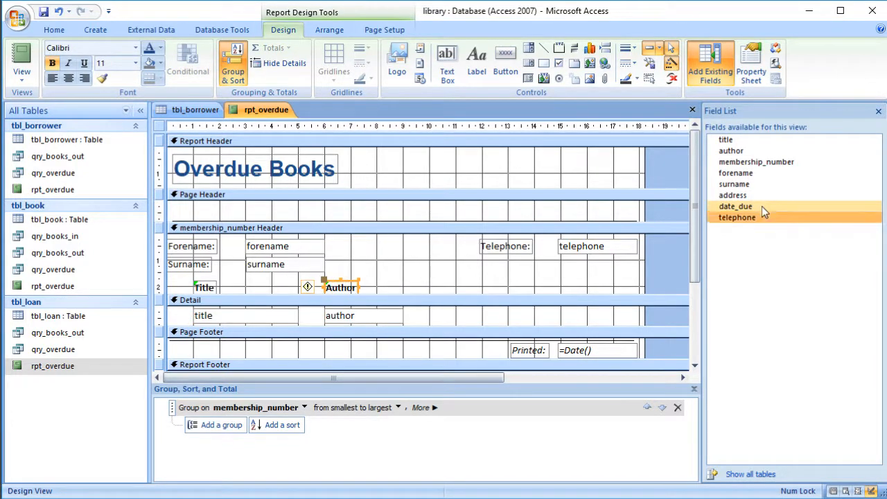
Add the date_due field to Detail and move its label into the membership_number Header, to the right of Author.
left_click_drag(762, 206, 486, 322)
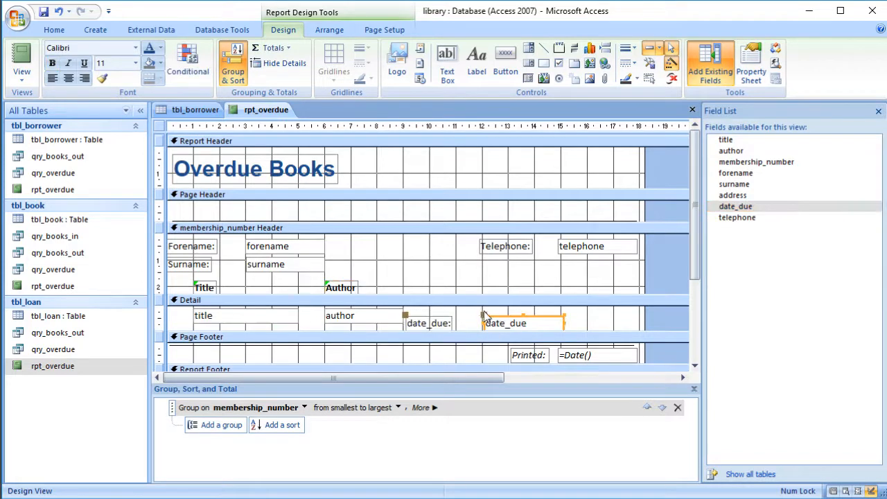
left_click(430, 322)
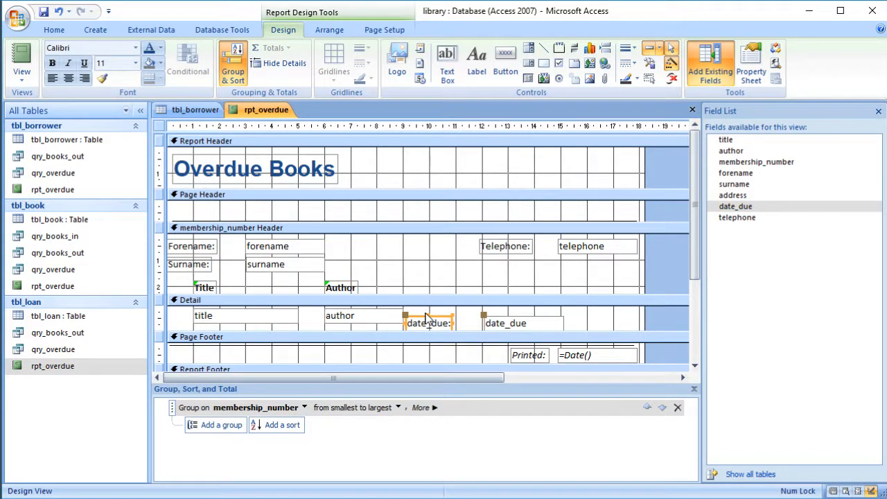
key("Delete")
left_click(420, 288)
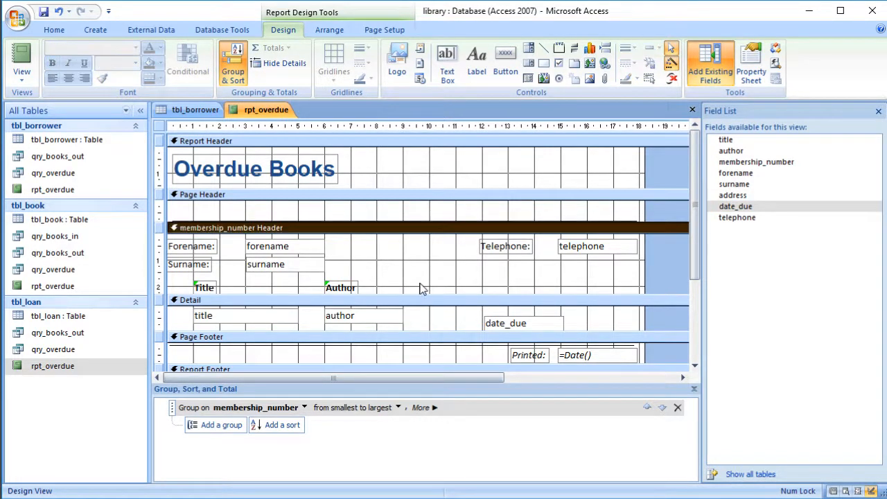
key("ctrl+v")
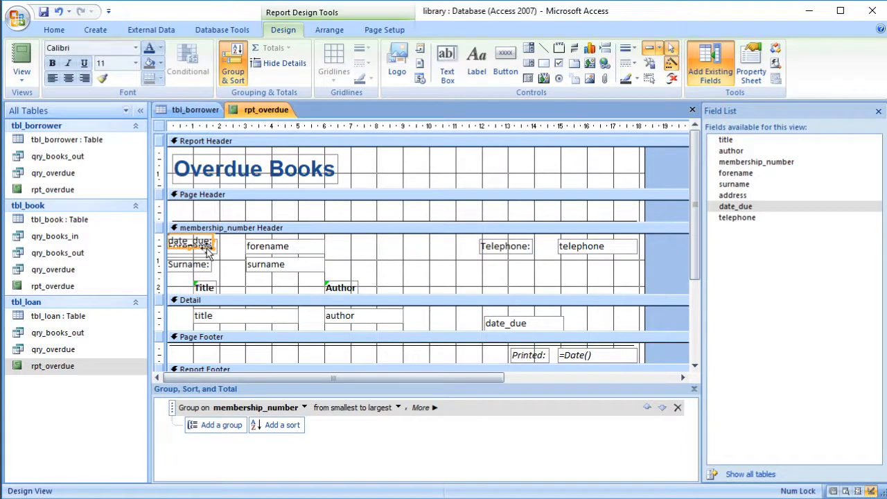
left_click_drag(203, 244, 461, 294)
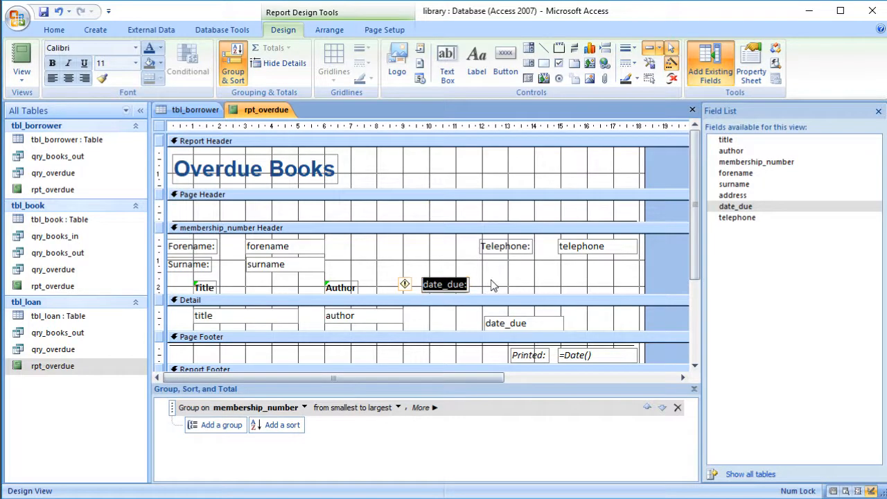
Change the date_due label's text to "Date Due" and position it level with the Title and Author labels.
type("Da")
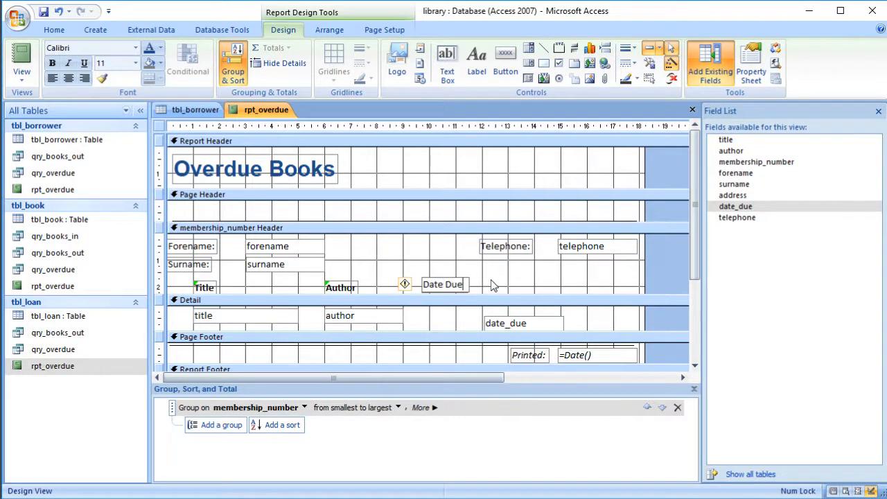
left_click(494, 286)
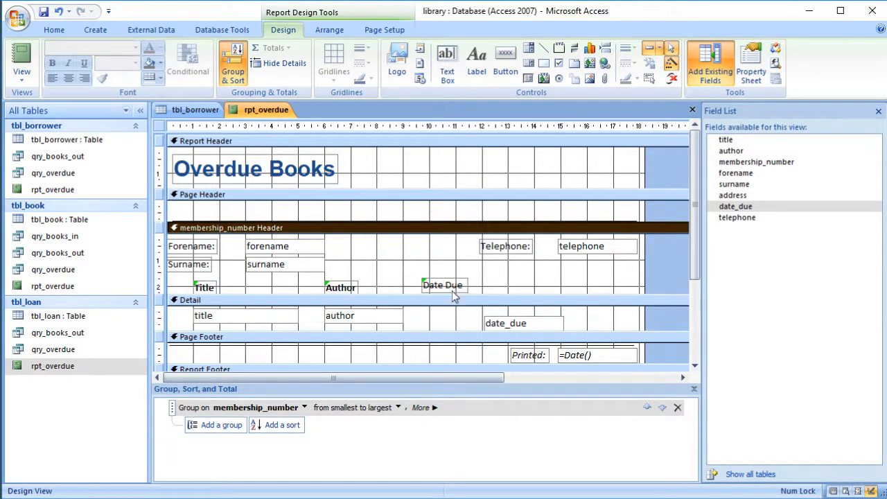
left_click(457, 282)
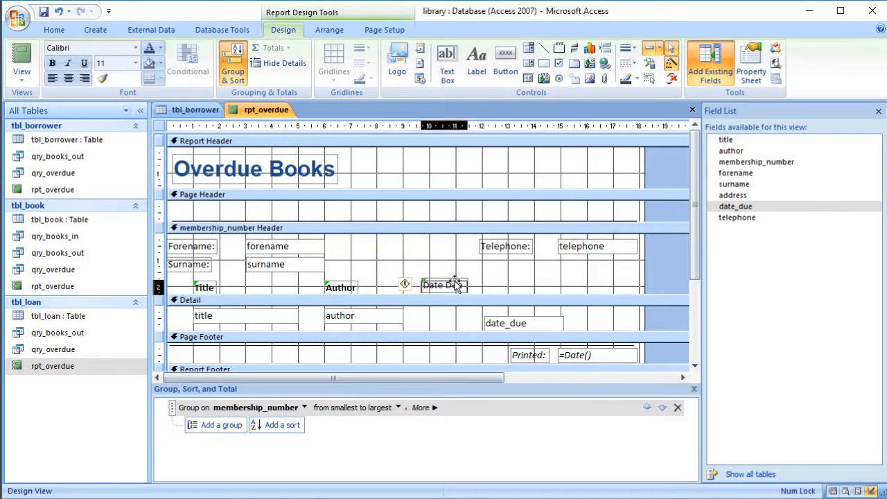
left_click_drag(457, 282, 459, 285)
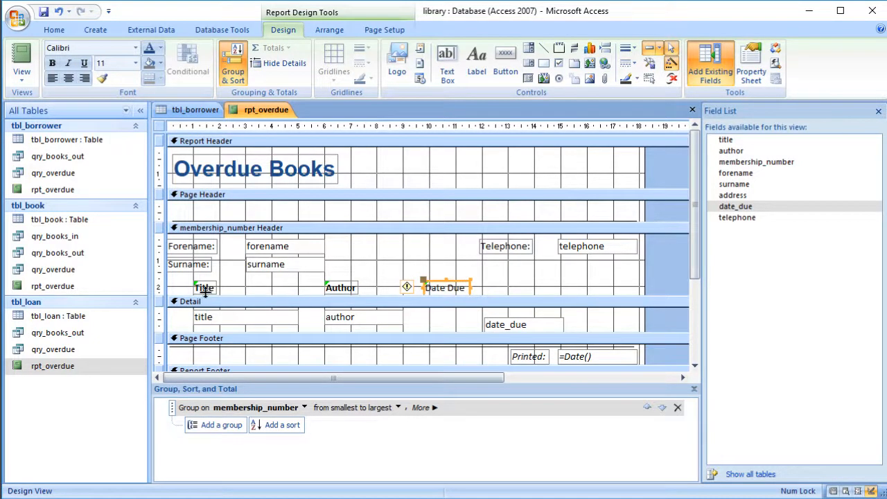
left_click(206, 290)
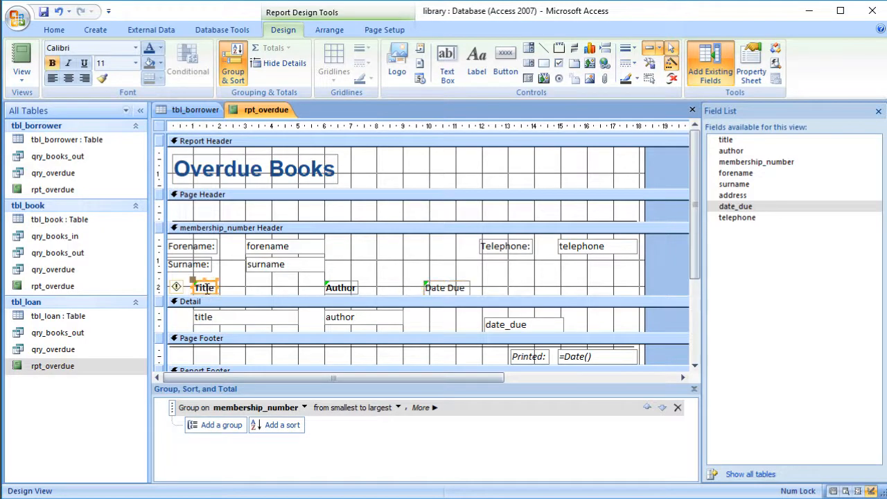
left_click(337, 291)
left_click(434, 291)
right_click(434, 294)
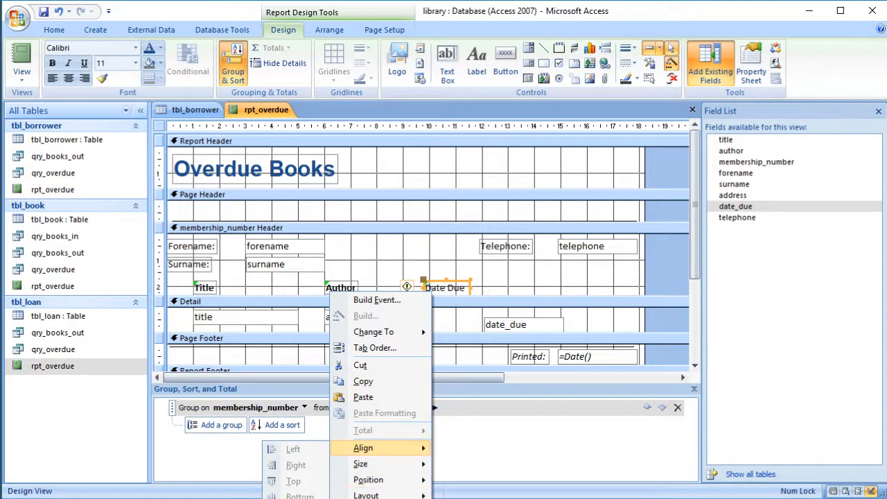
key("Escape")
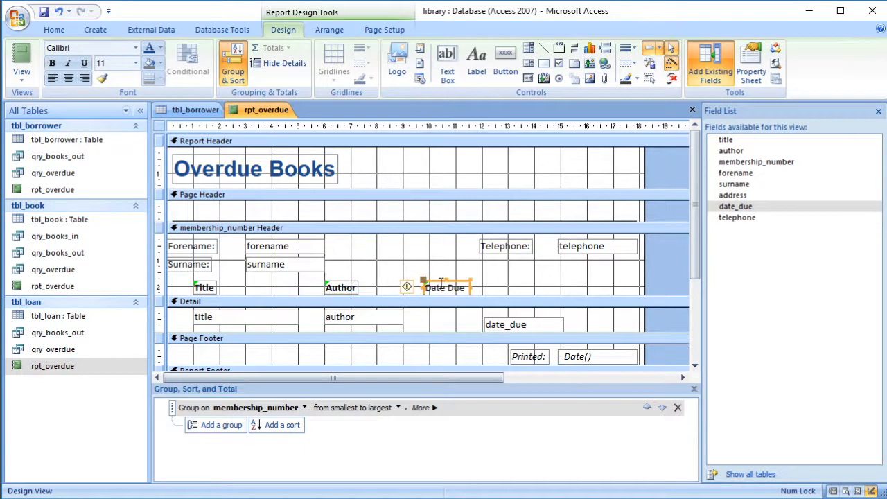
Make the Date Due label bold and align its top edge with the Author label.
left_click(52, 63)
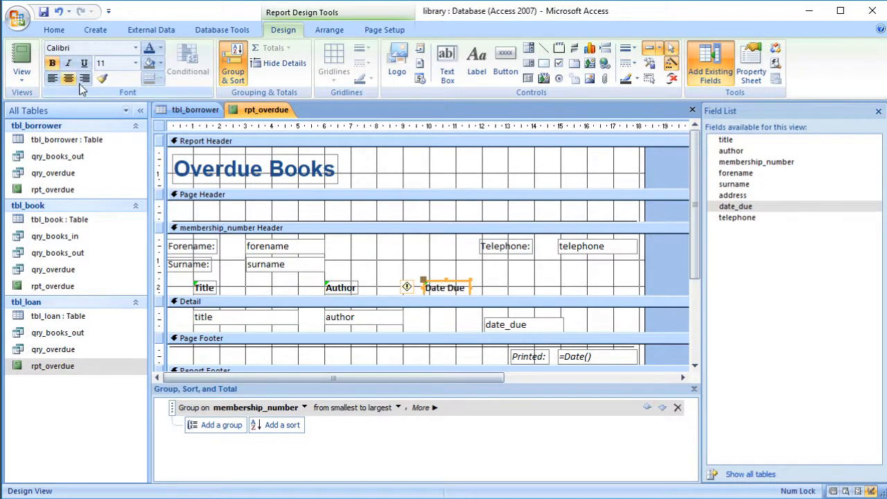
right_click(348, 287)
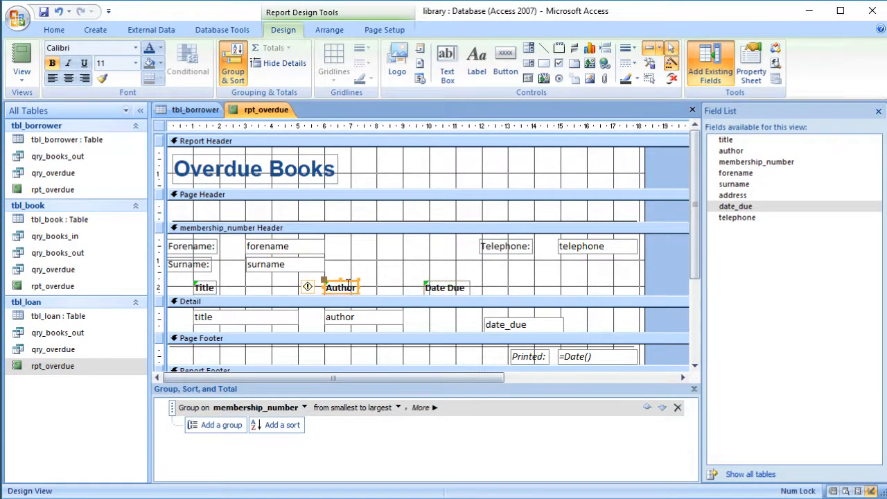
left_click(444, 288, "shift")
right_click(327, 286)
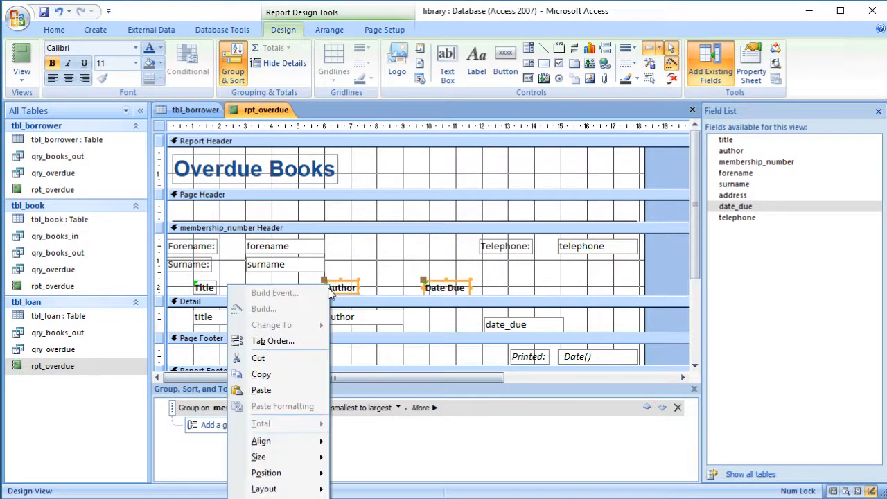
mouse_move(317, 448)
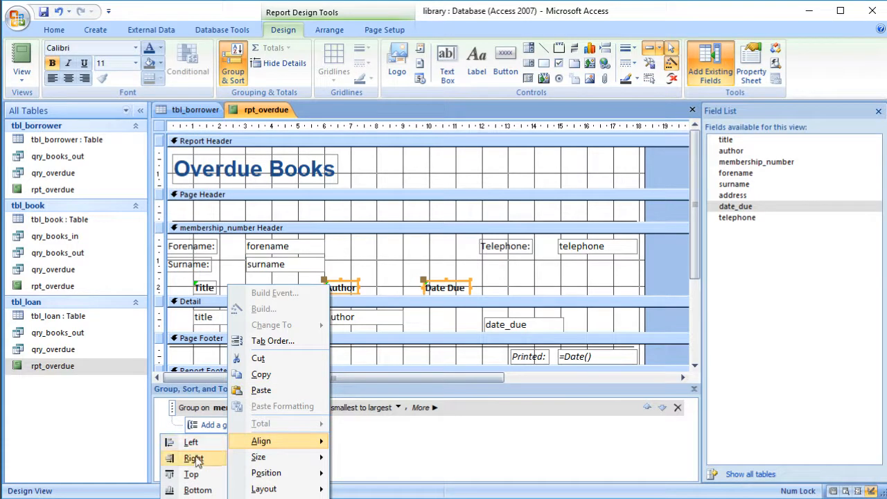
left_click(196, 476)
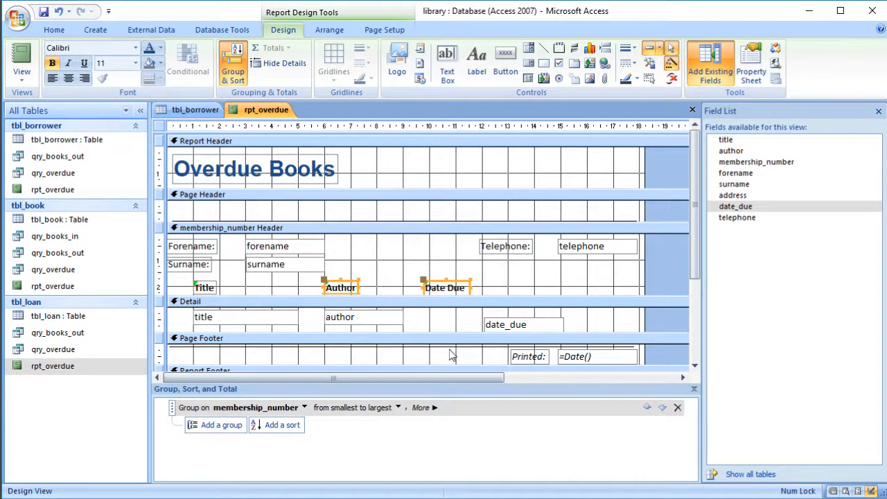
Move the date_due field in Detail directly beneath the Date Due label, level with the title and author fields.
left_click(460, 321)
left_click_drag(489, 319, 430, 326)
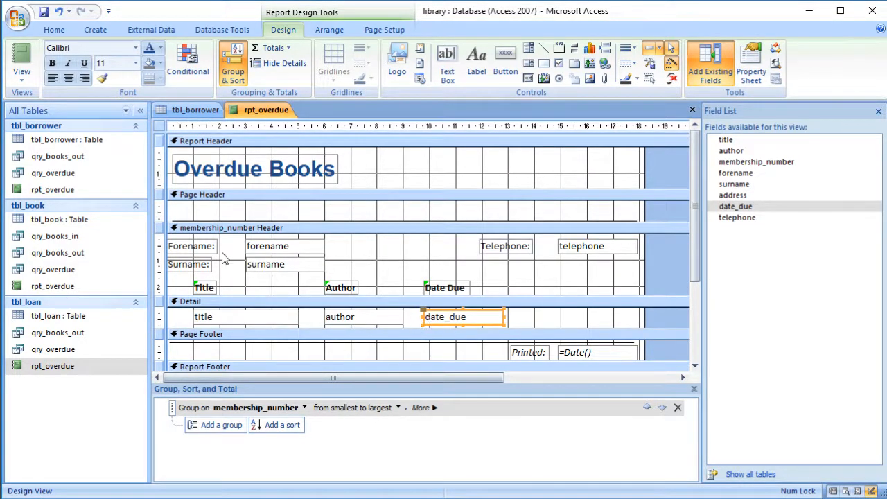
Make the Forename label in the membership_number Header bold and italic.
left_click(213, 247)
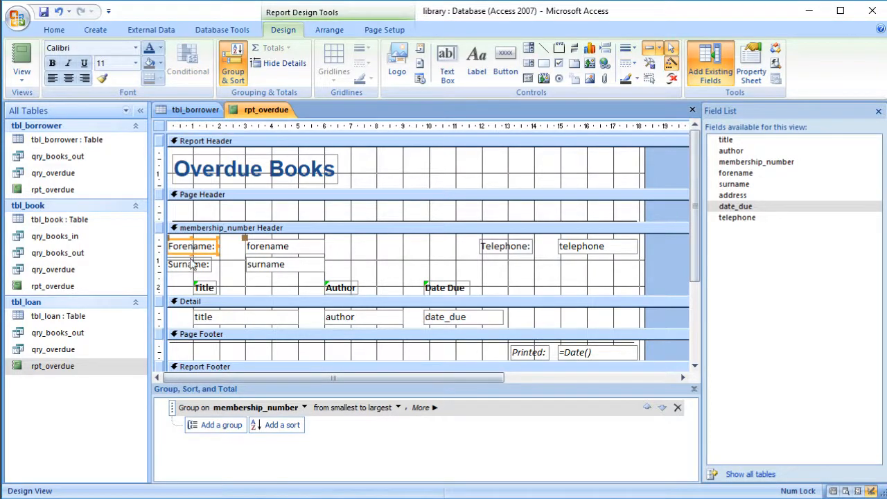
left_click(192, 268)
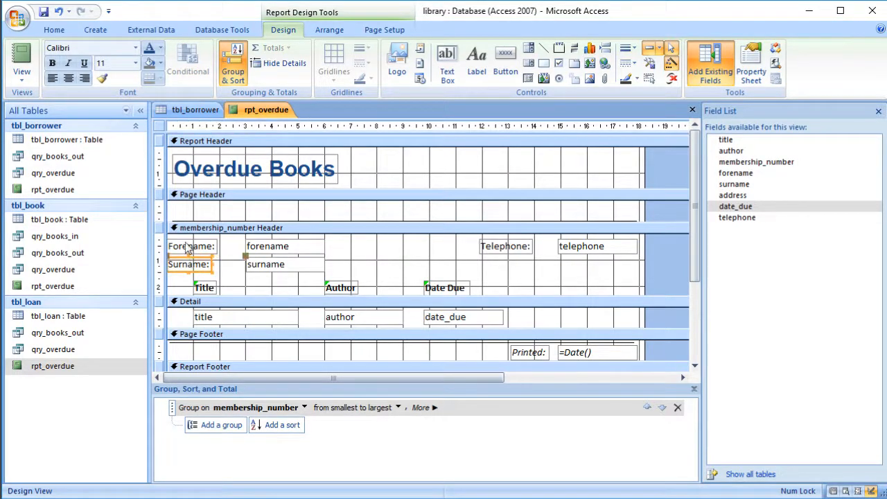
left_click(191, 240)
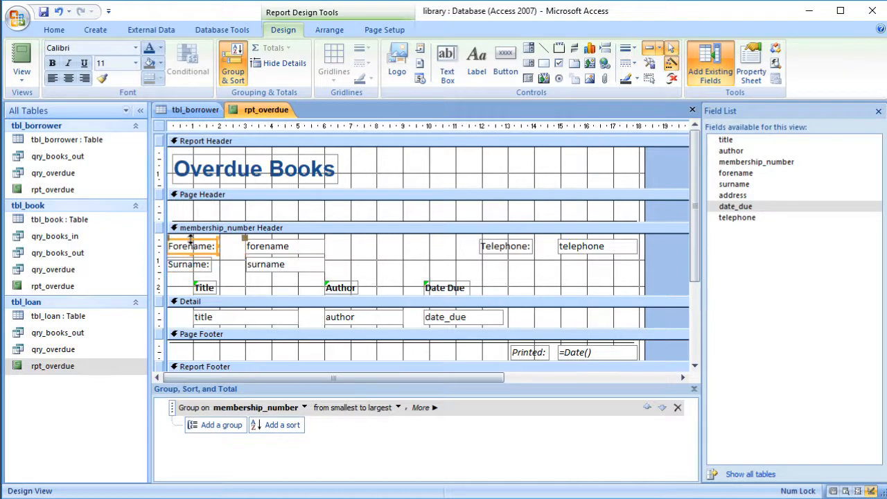
left_click(189, 267)
left_click(194, 247)
left_click(52, 63)
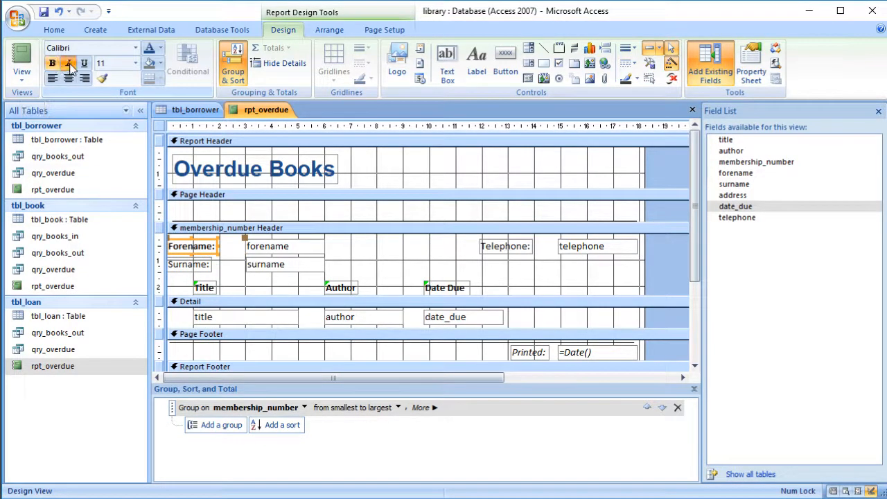
left_click(68, 63)
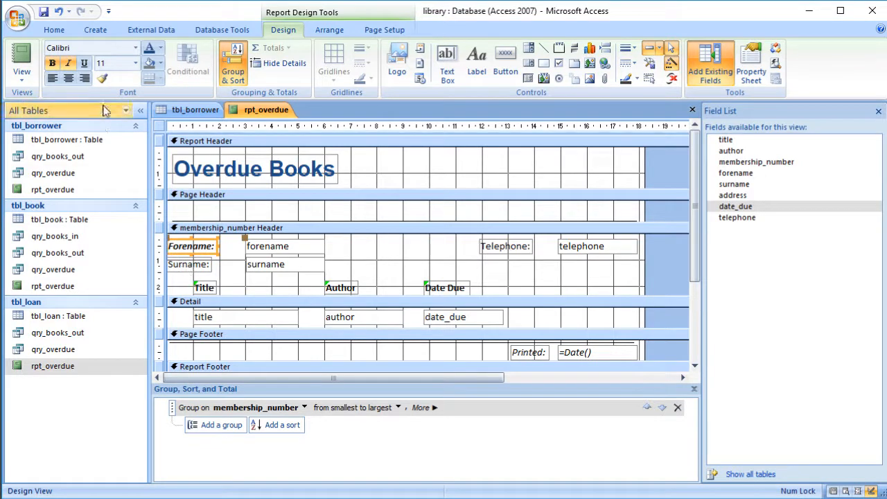
Copy the Forename label's formatting to the Surname and Telephone labels with Format Painter, and check the result in Report View.
left_click(103, 78)
left_click(190, 264)
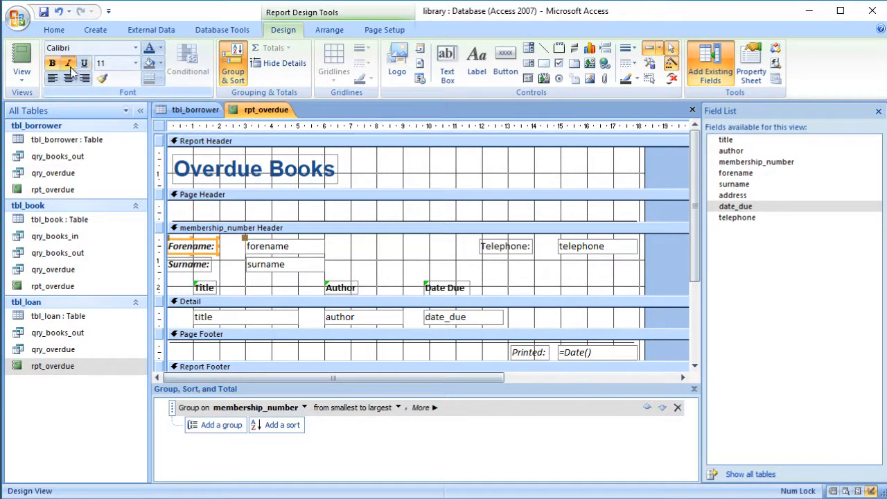
left_click(54, 173)
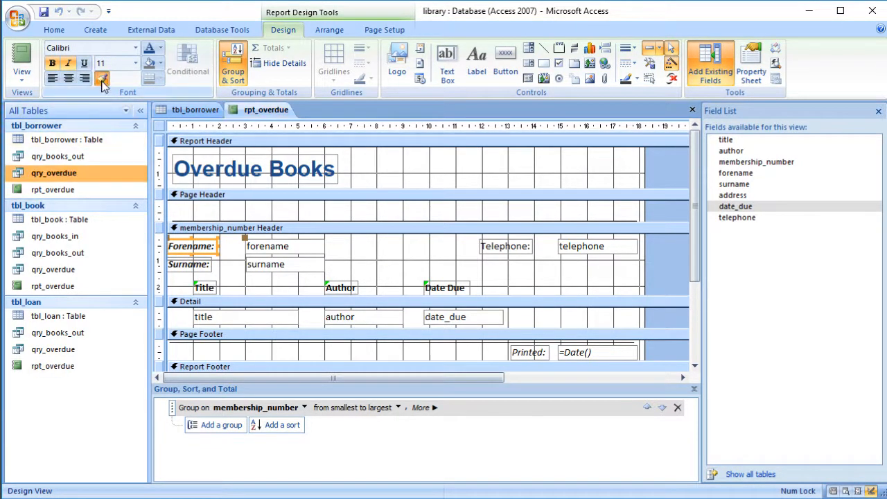
left_click(103, 78)
left_click(487, 250)
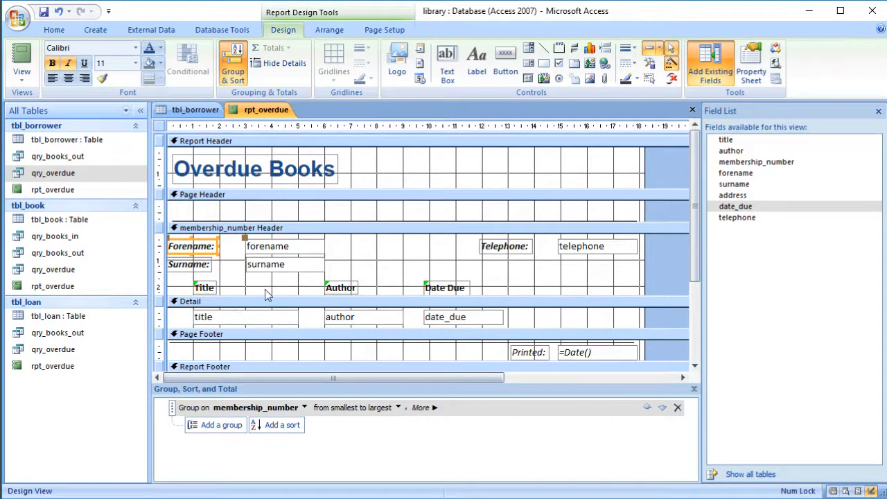
left_click(21, 59)
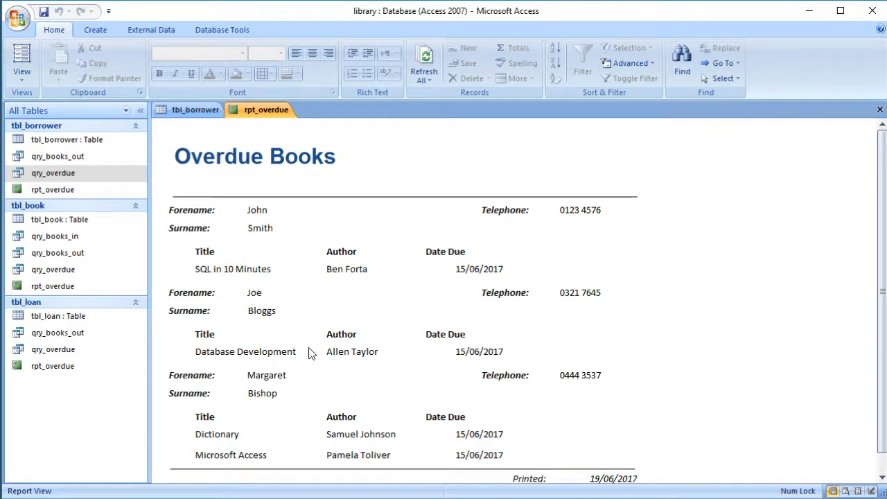
scroll(310, 354, "down", 1)
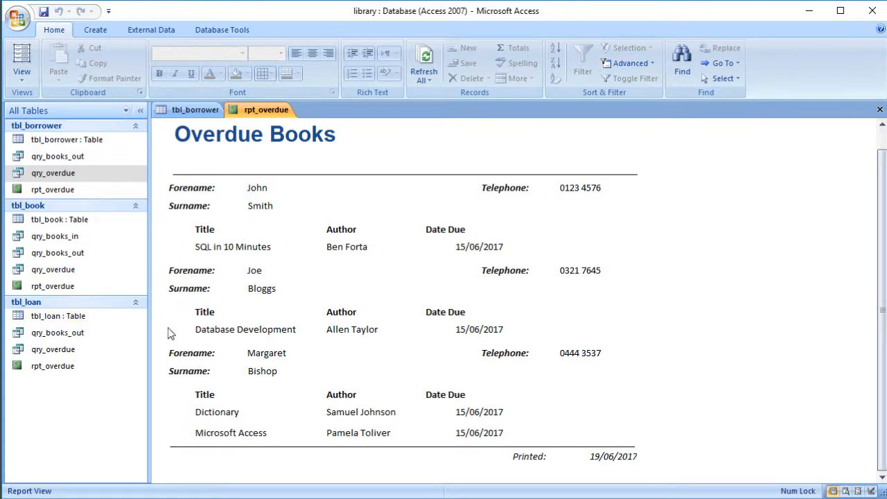
In Design View, add a footer section to the membership_number group and shrink it to a thin strip.
left_click(23, 78)
left_click(61, 194)
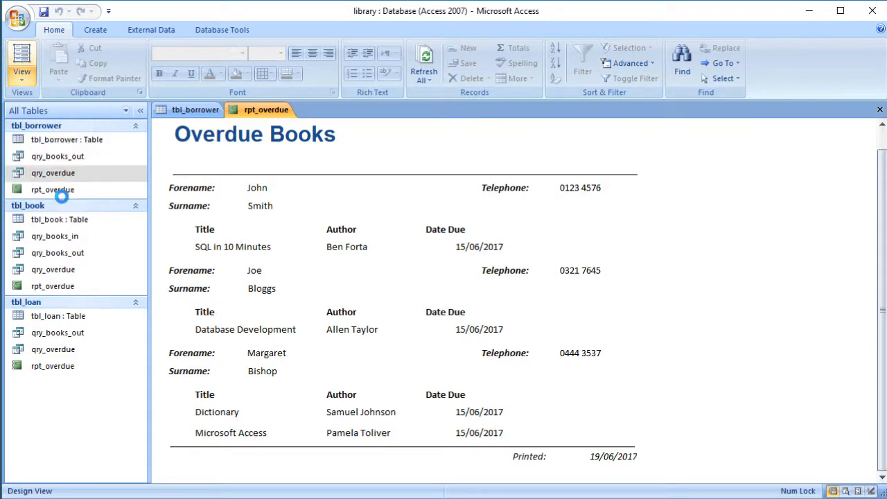
scroll(250, 341, "down", 1)
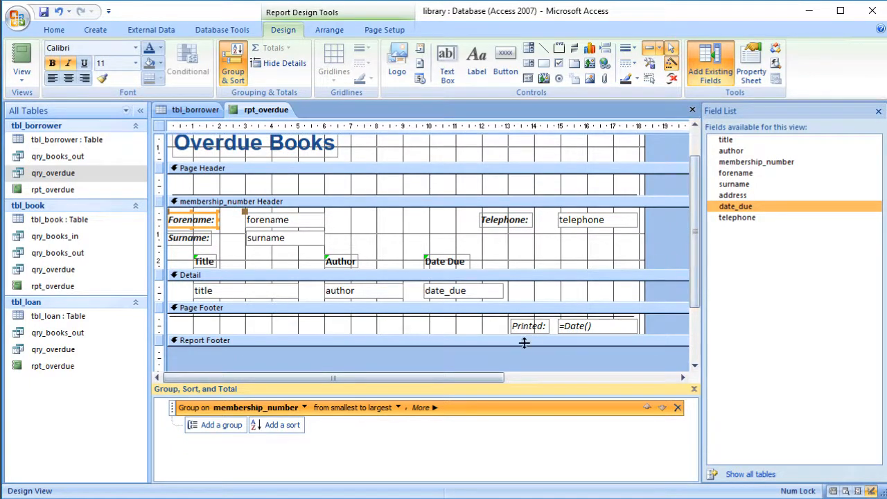
left_click(431, 408)
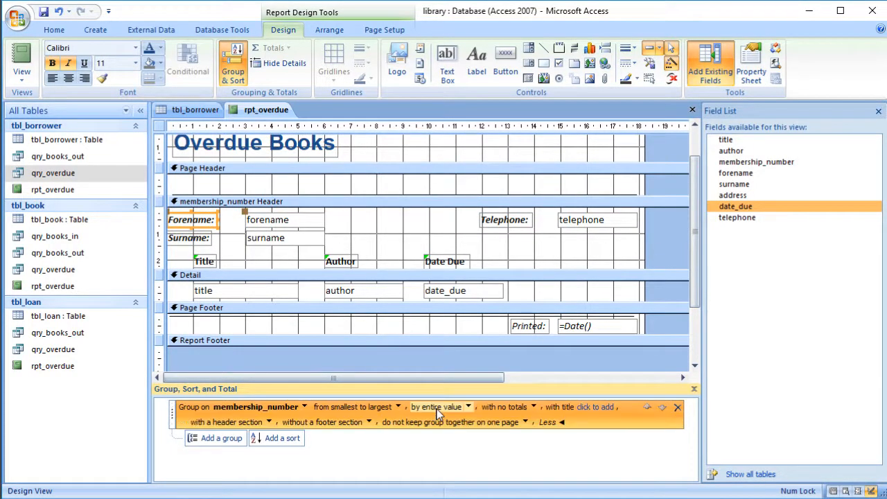
left_click(369, 423)
left_click(358, 434)
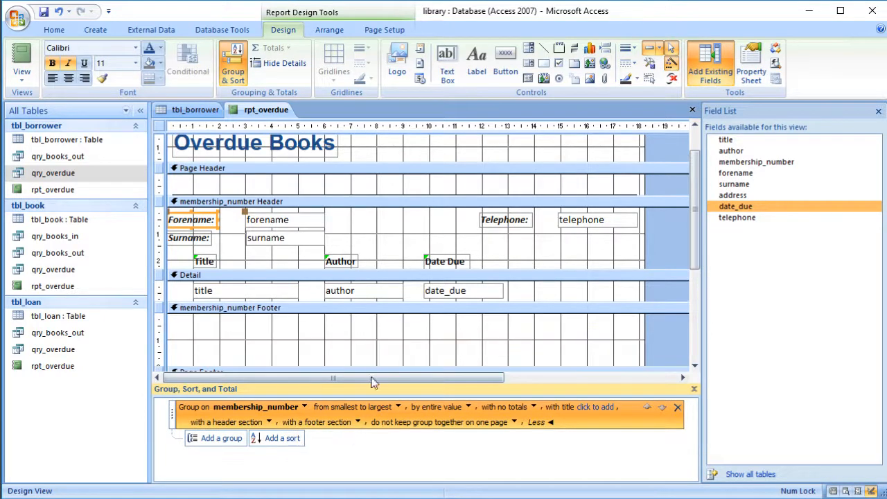
left_click_drag(586, 366, 581, 320)
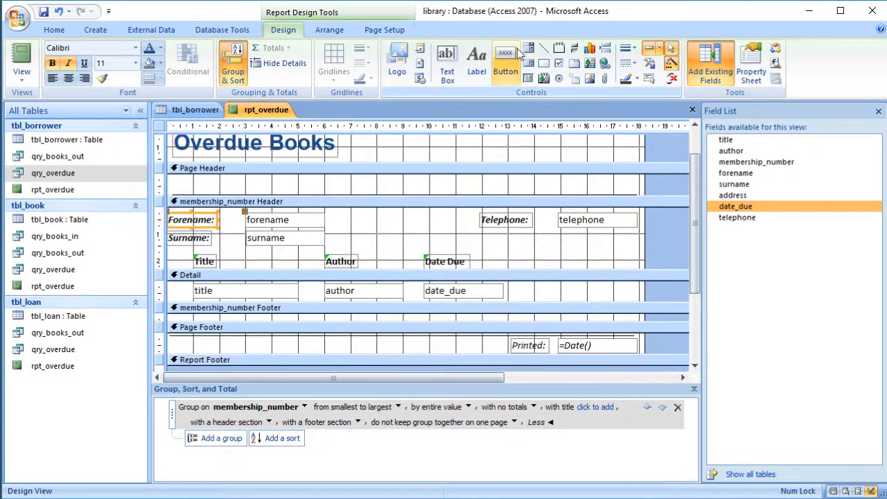
Draw a horizontal line about 18 cm long across the membership_number Footer and check the report in Report View.
left_click(545, 48)
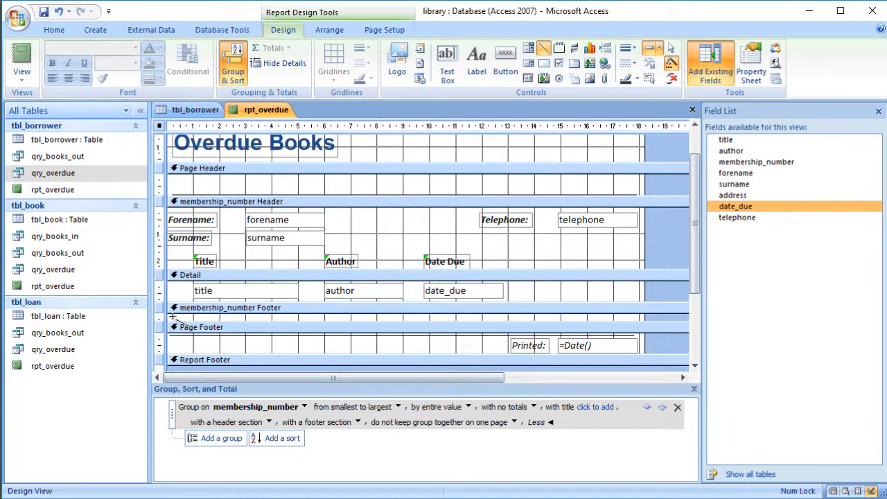
left_click_drag(170, 316, 641, 317)
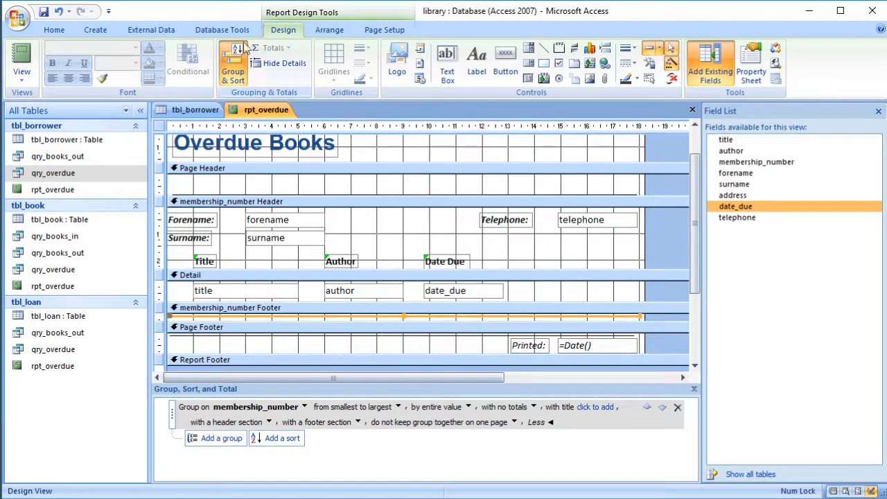
left_click(26, 57)
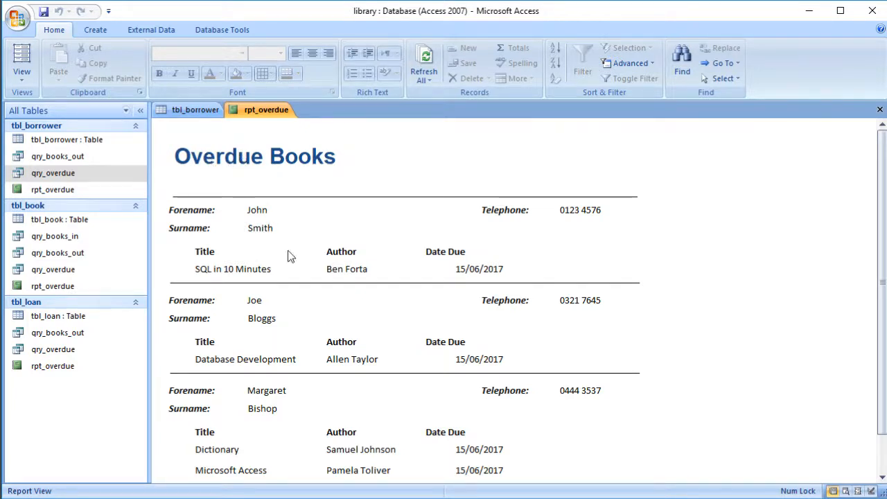
scroll(327, 409, "down", 1)
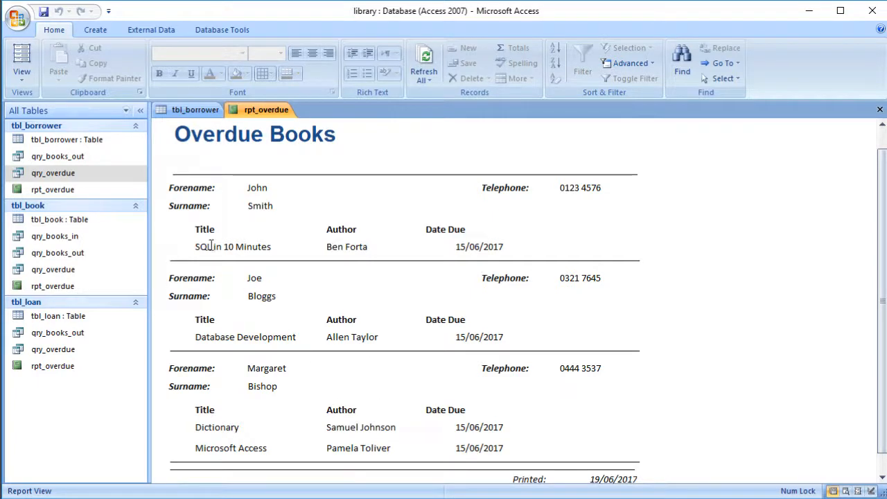
Delete the horizontal line from the Page Footer in Design View and review the whole report in Report View.
left_click(27, 79)
left_click(51, 197)
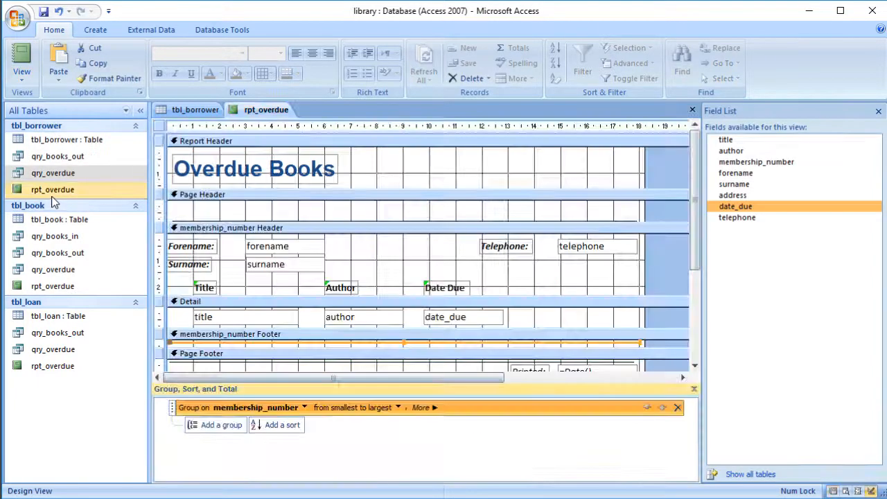
left_click(225, 364)
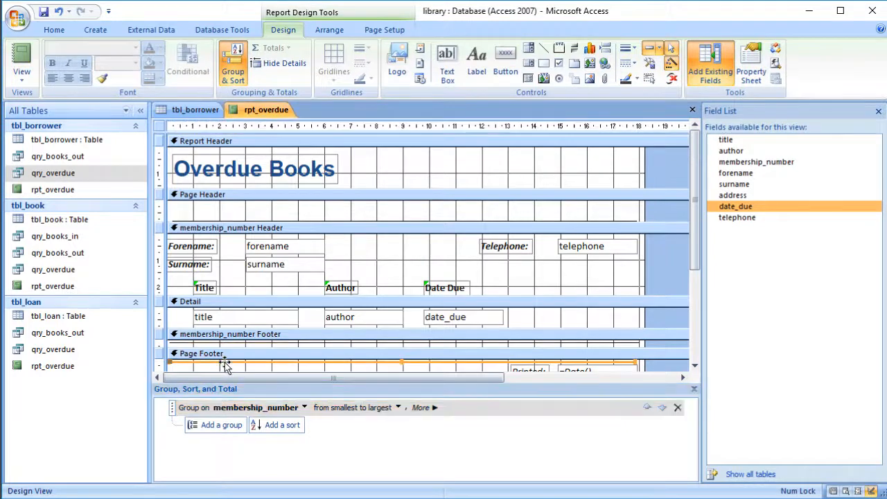
left_click(239, 344)
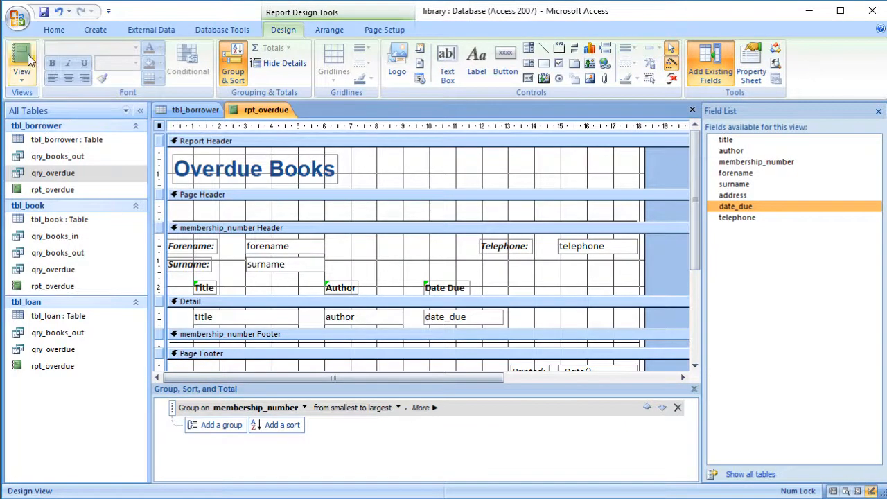
left_click(31, 61)
scroll(239, 260, "down", 2)
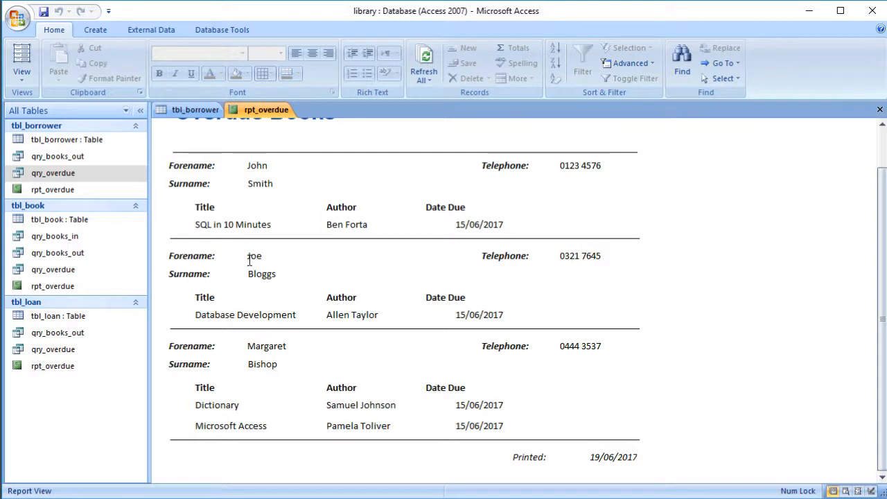
scroll(249, 260, "up", 2)
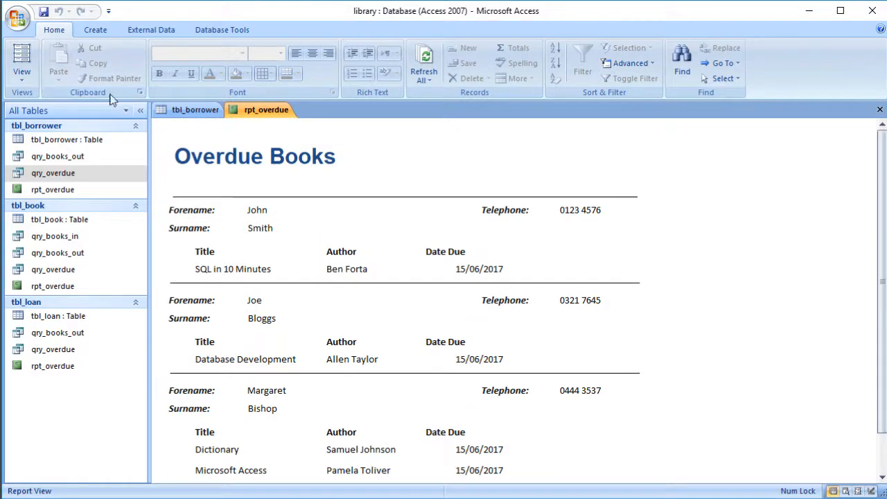
In Design View, move the Page Header line to the top of its section and shrink the section to just below the line.
left_click(22, 78)
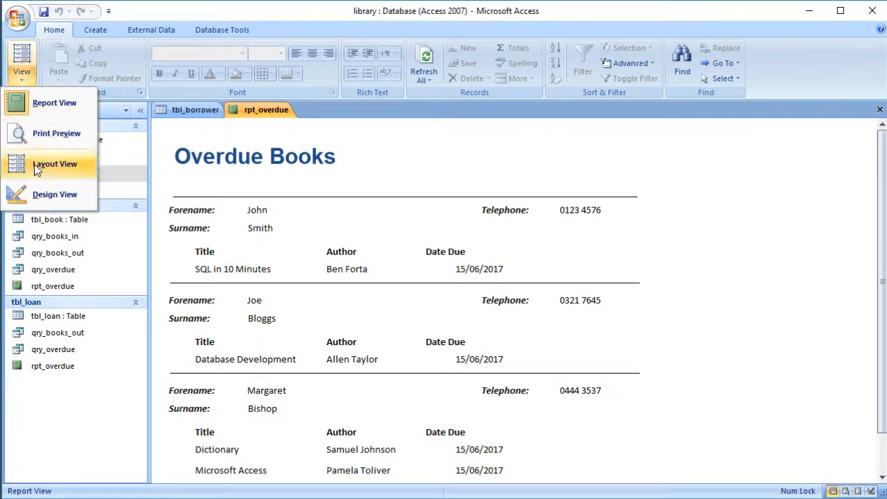
left_click(40, 194)
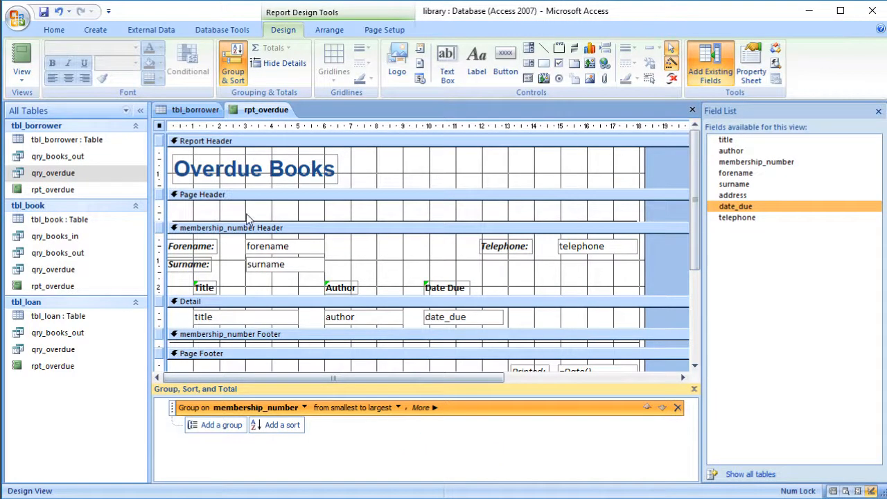
left_click_drag(245, 219, 258, 202)
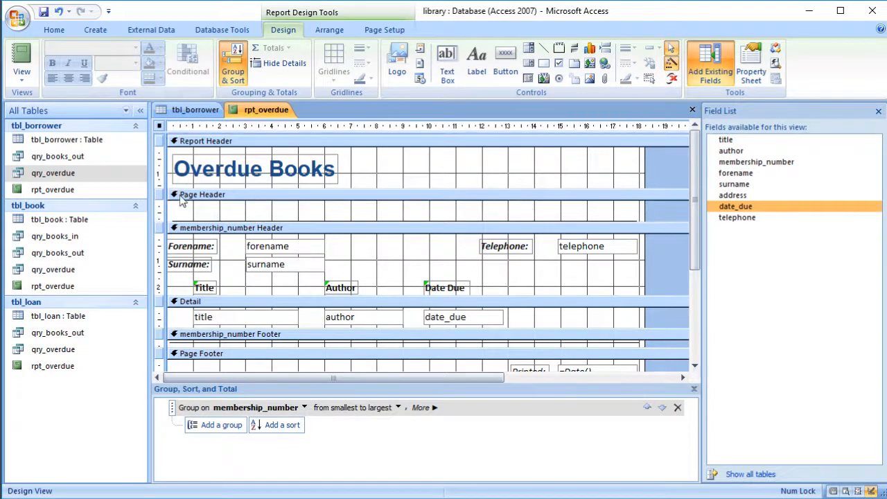
mouse_move(221, 222)
left_mouse_down()
mouse_move(222, 240)
mouse_move(228, 207)
left_mouse_up()
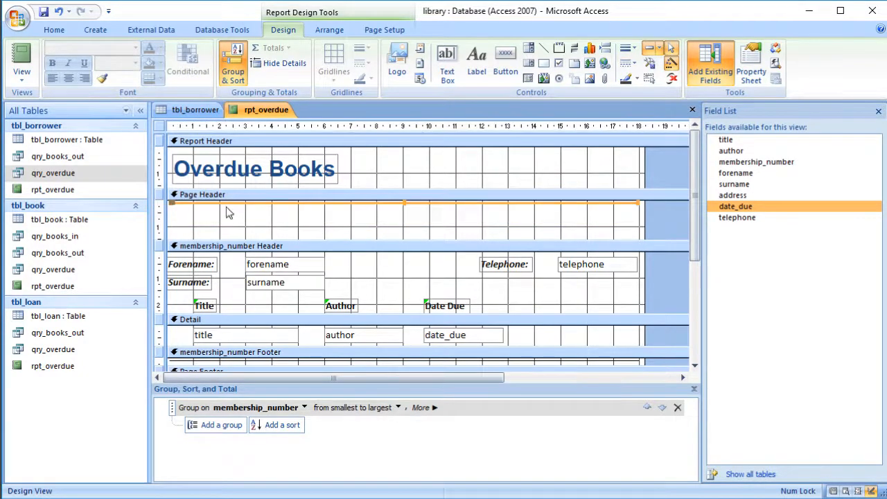
left_click_drag(225, 240, 230, 207)
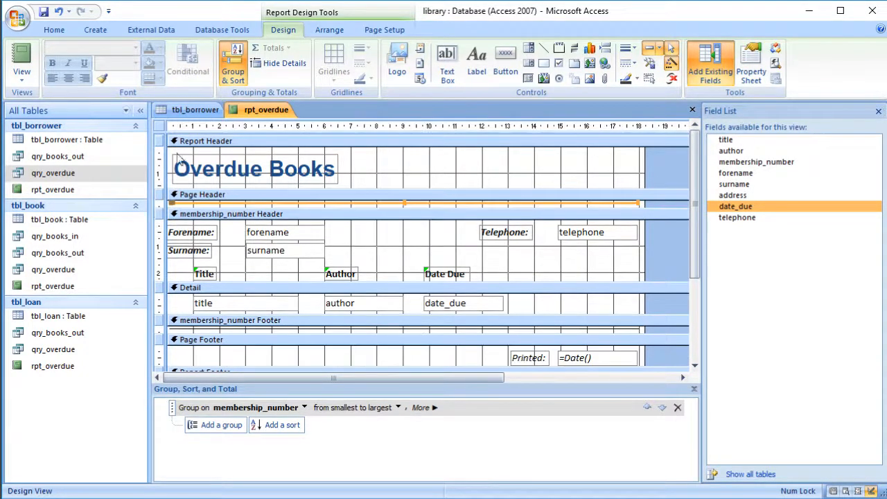
Review the finished Overdue Books report in Report View from the title down to the printed date.
left_click(31, 54)
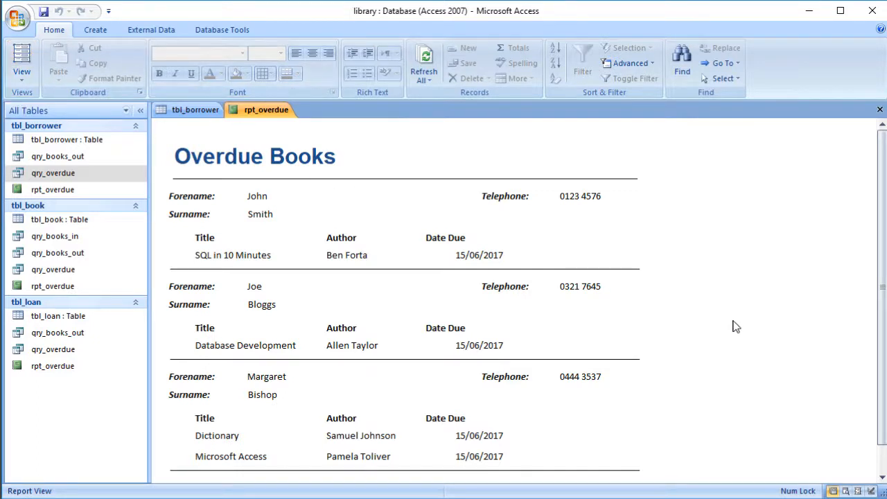
left_click_drag(884, 368, 876, 368)
scroll(869, 442, "down", 2)
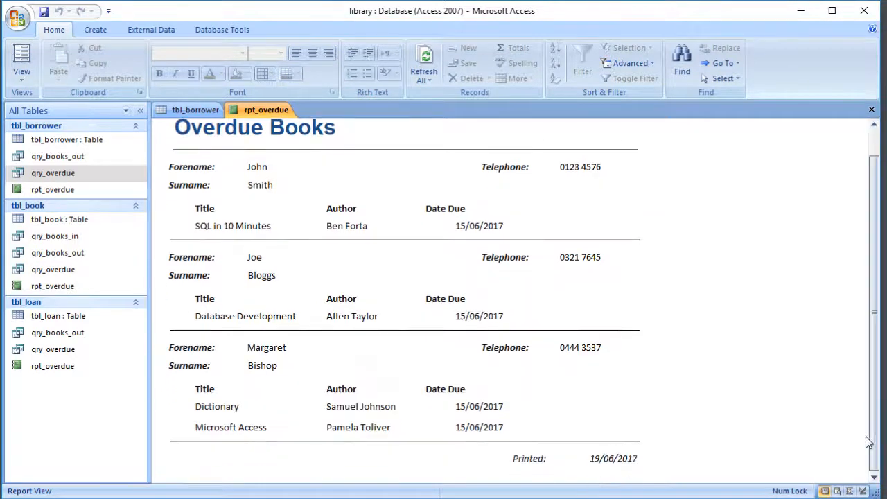